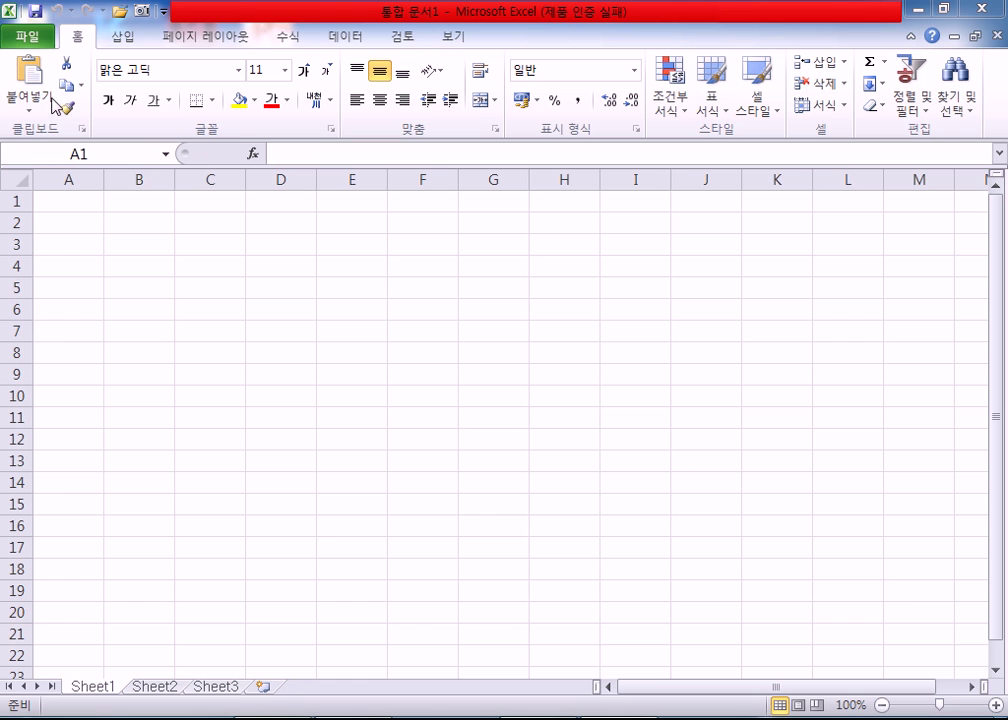
- Open the workbook 차트.xlsx from the 315-5211-b > 소스-정답파일 > 9장 folder
click(33, 43)
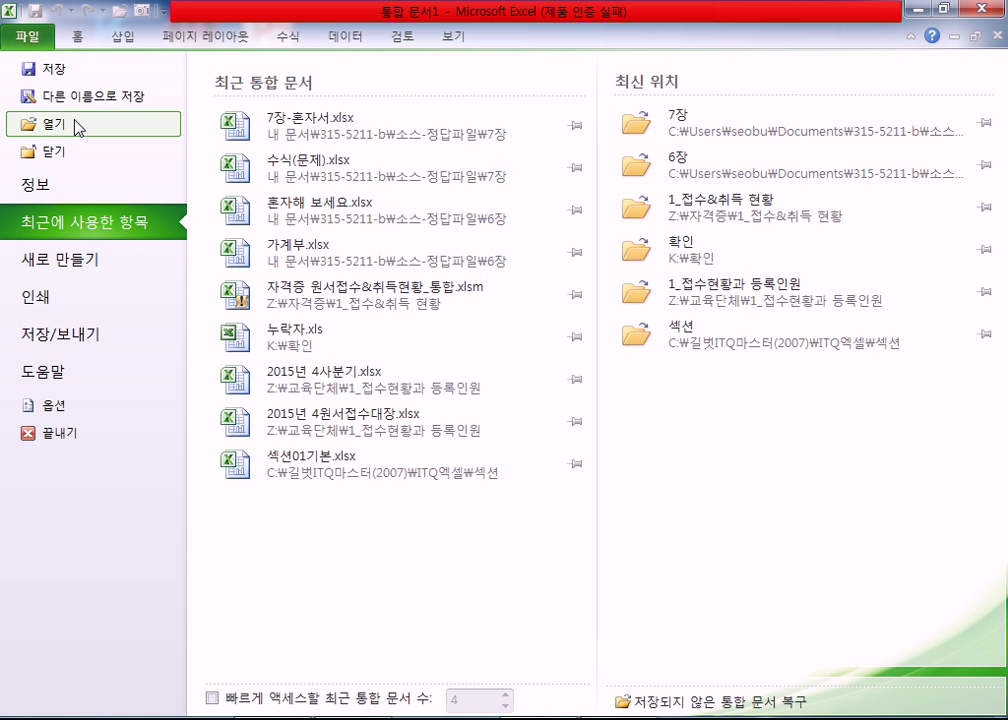
click(75, 121)
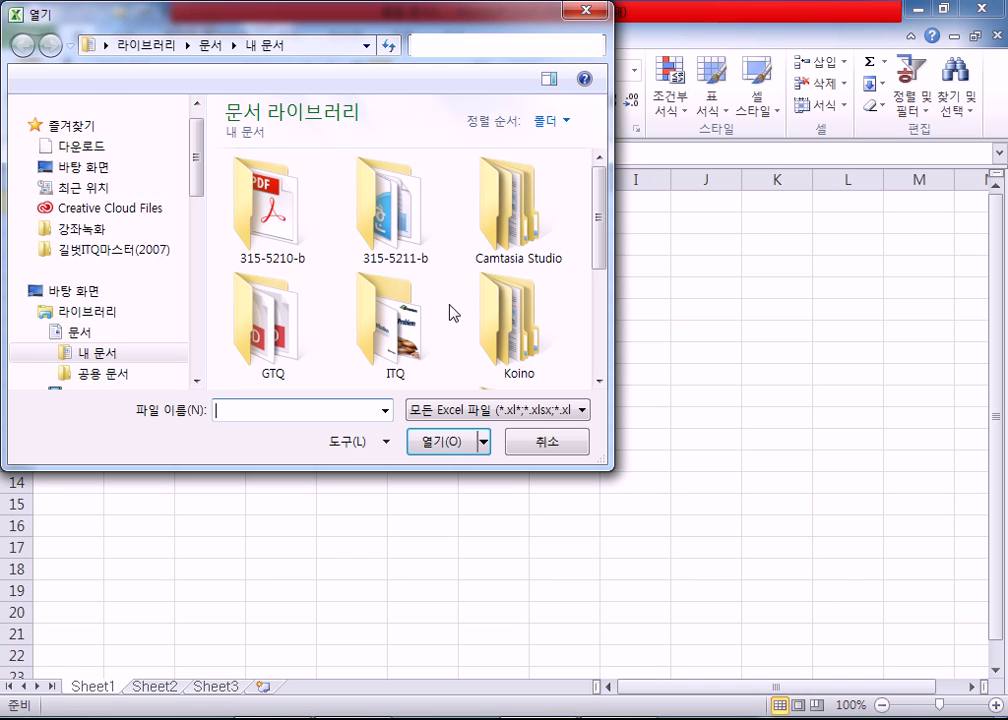
double_click(413, 237)
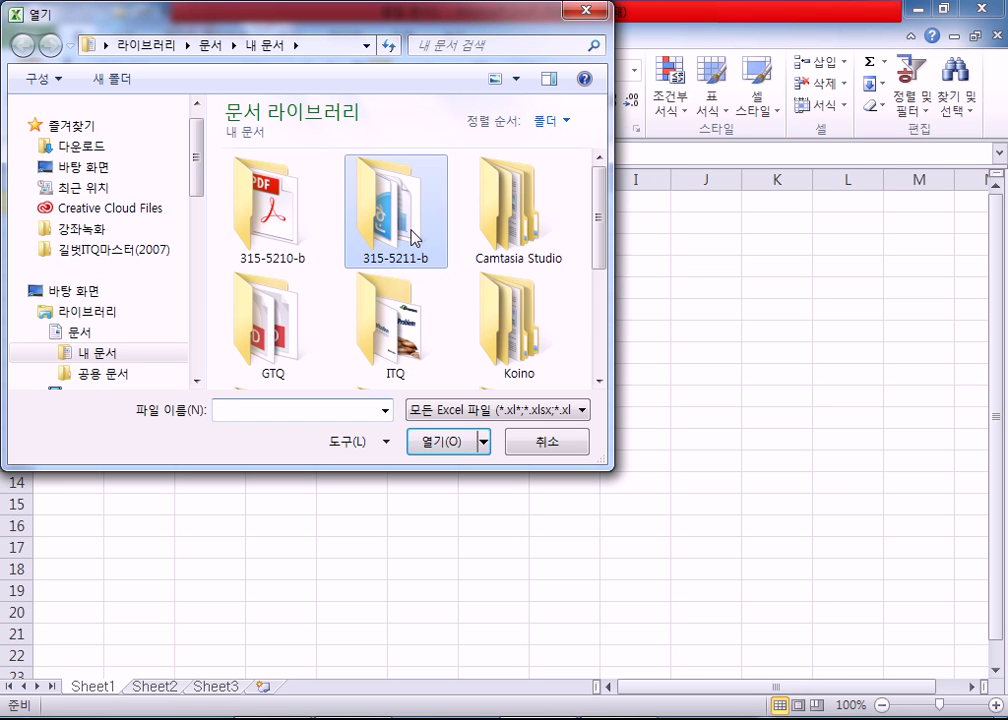
double_click(409, 237)
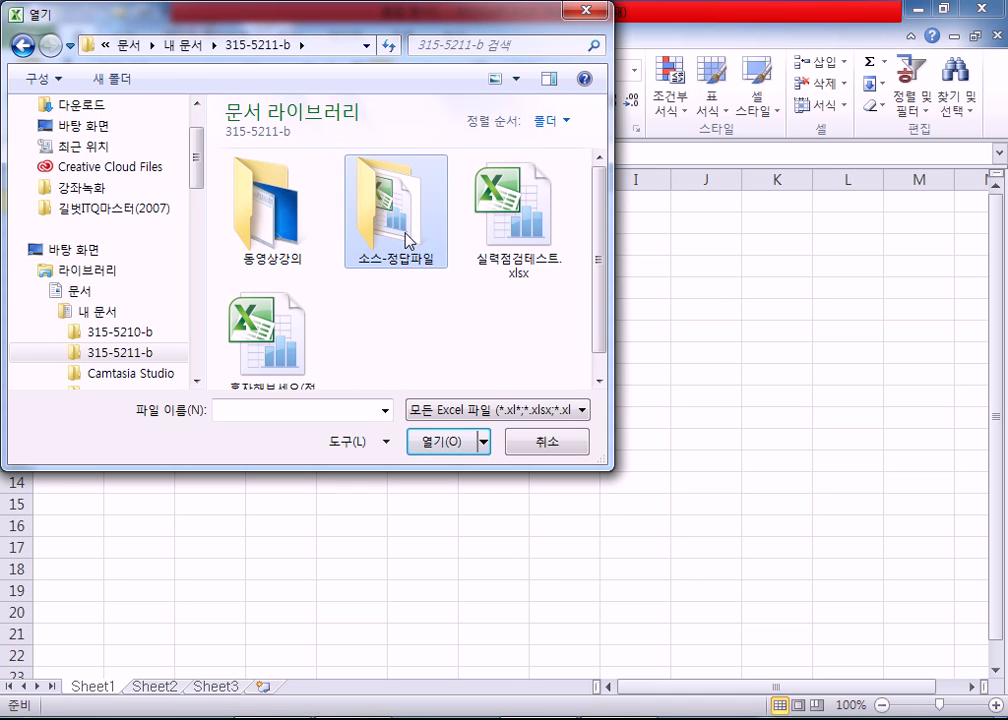
scroll(396, 318, down, 3)
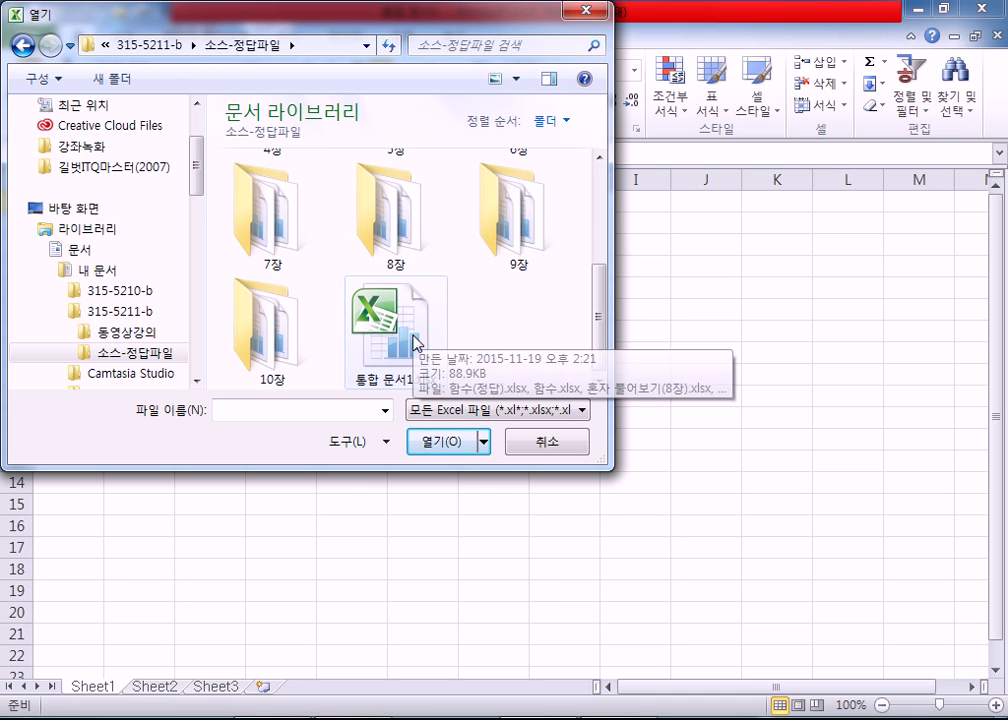
double_click(520, 240)
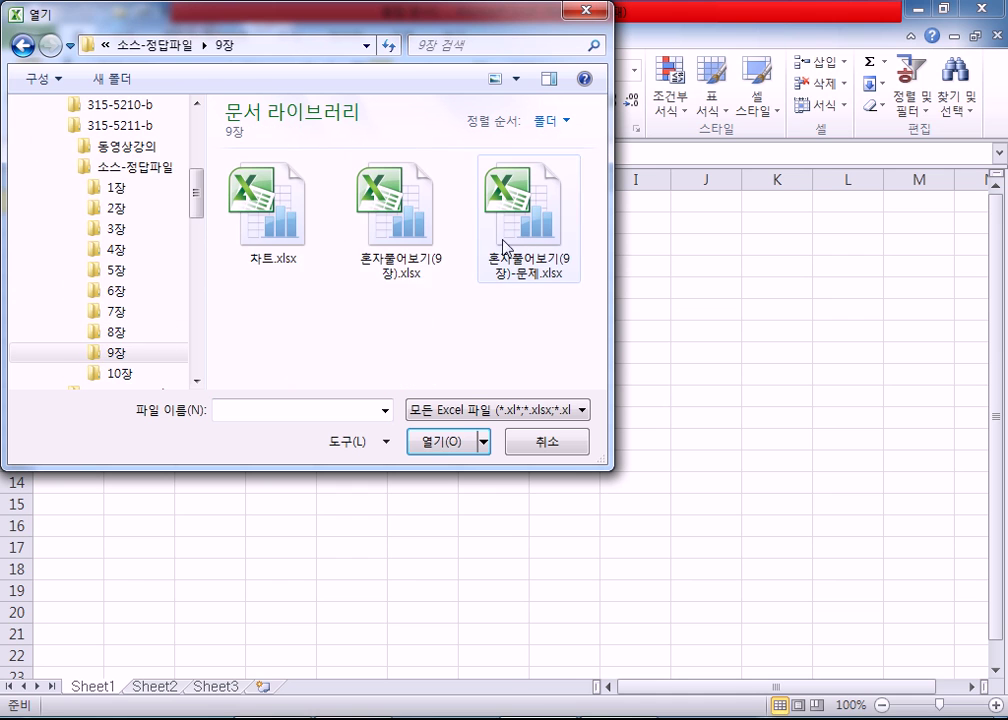
double_click(296, 244)
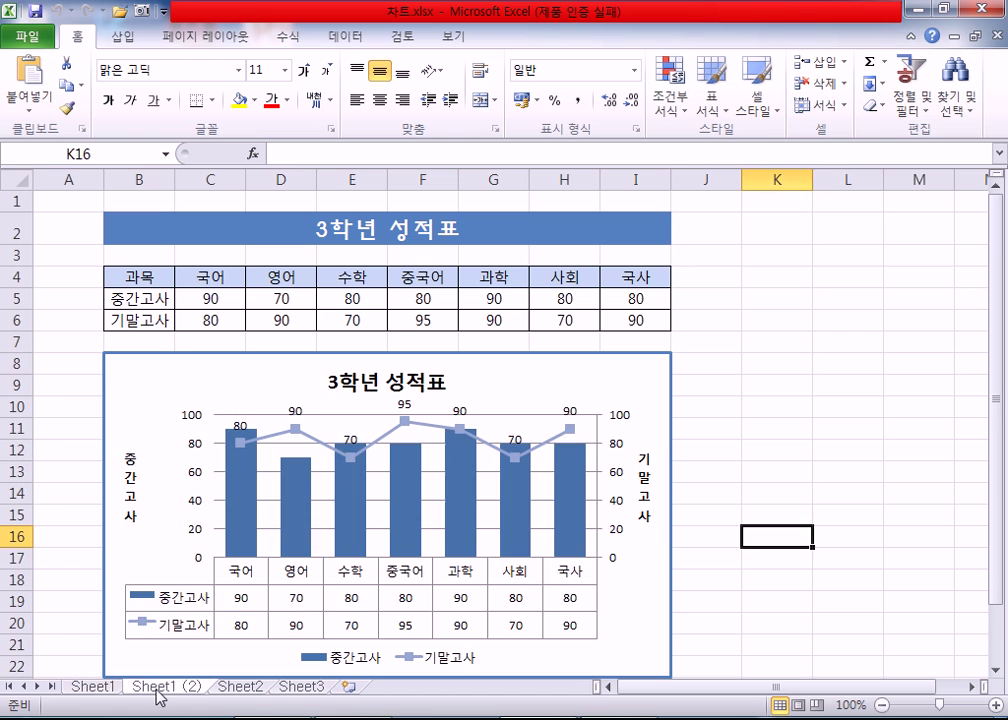
- Compare the finished example charts on Sheet1 and Sheet1 (2), checking Sheet2 as well, and return to Sheet1
click(246, 690)
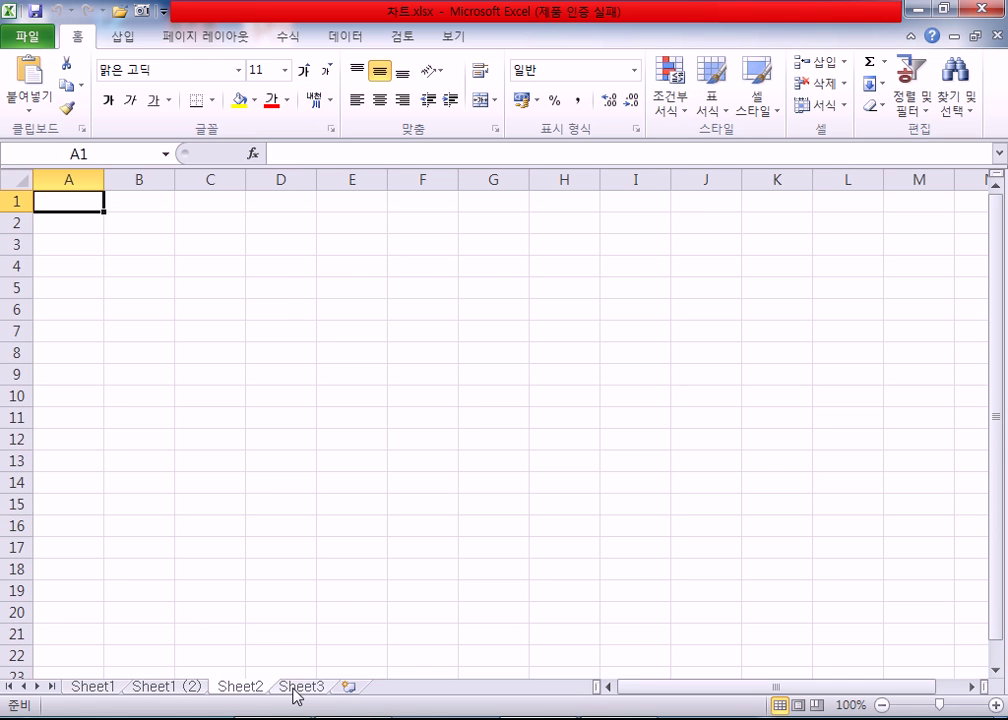
click(97, 689)
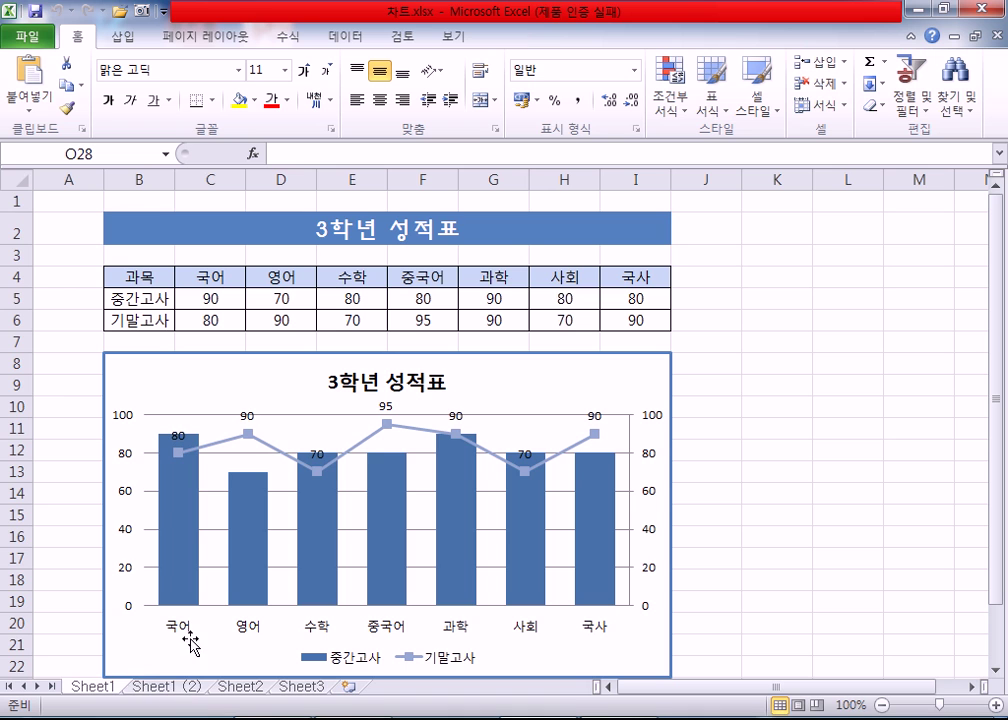
click(148, 689)
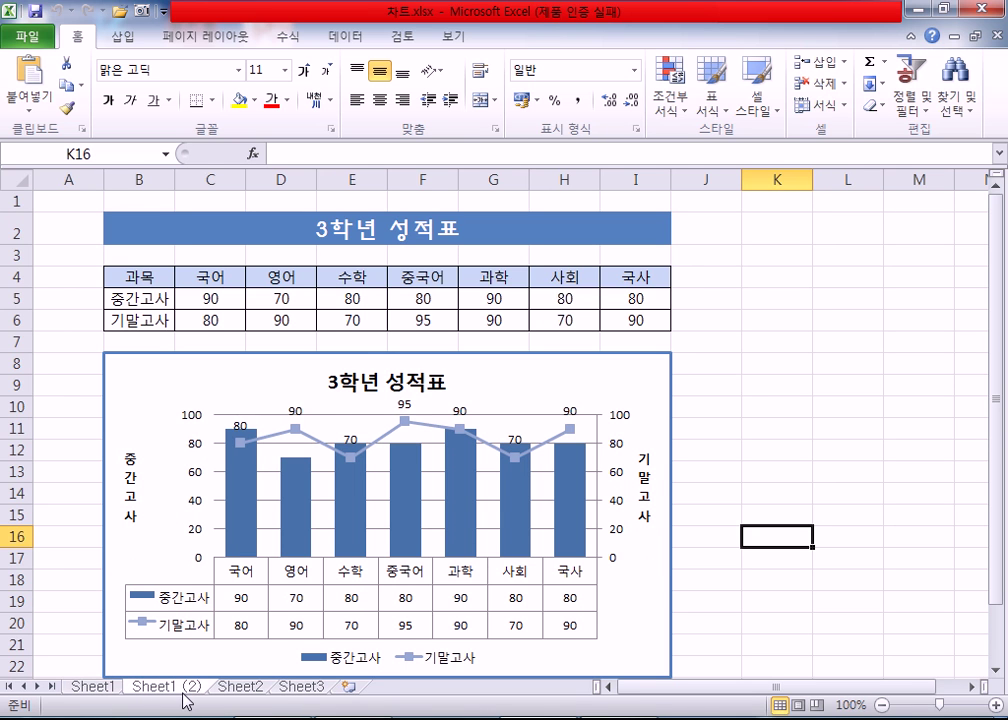
click(97, 689)
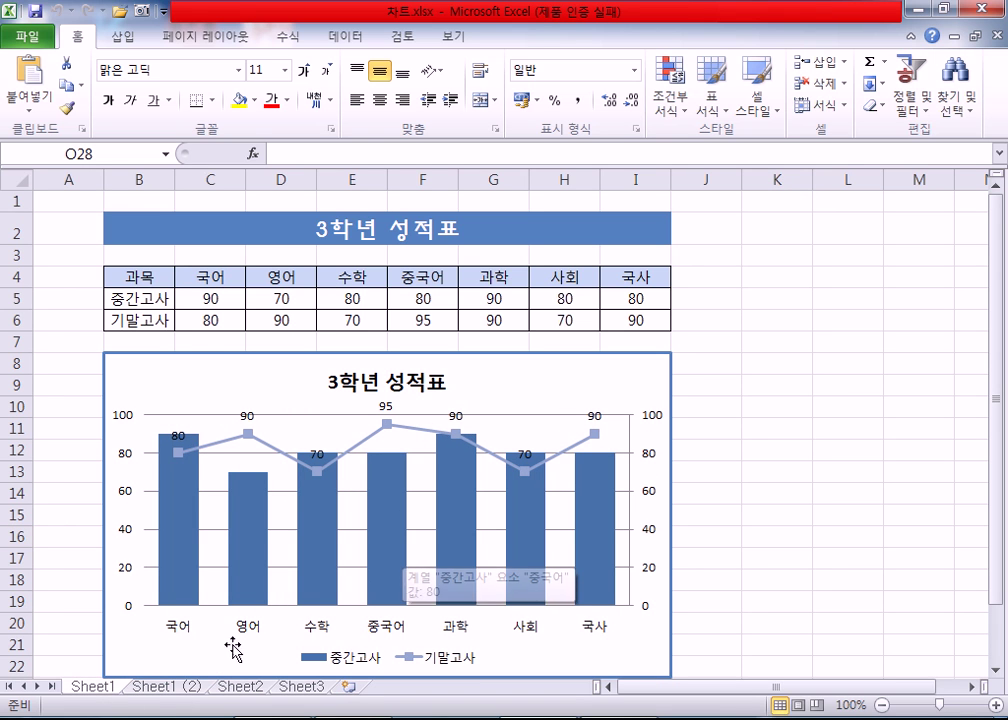
click(154, 694)
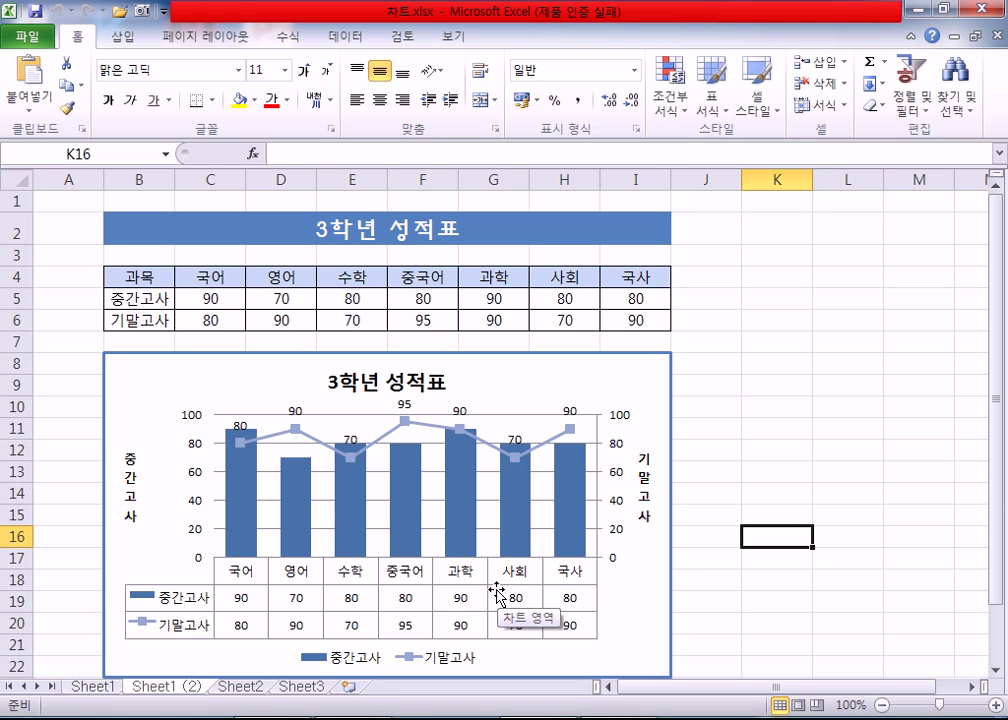
click(80, 688)
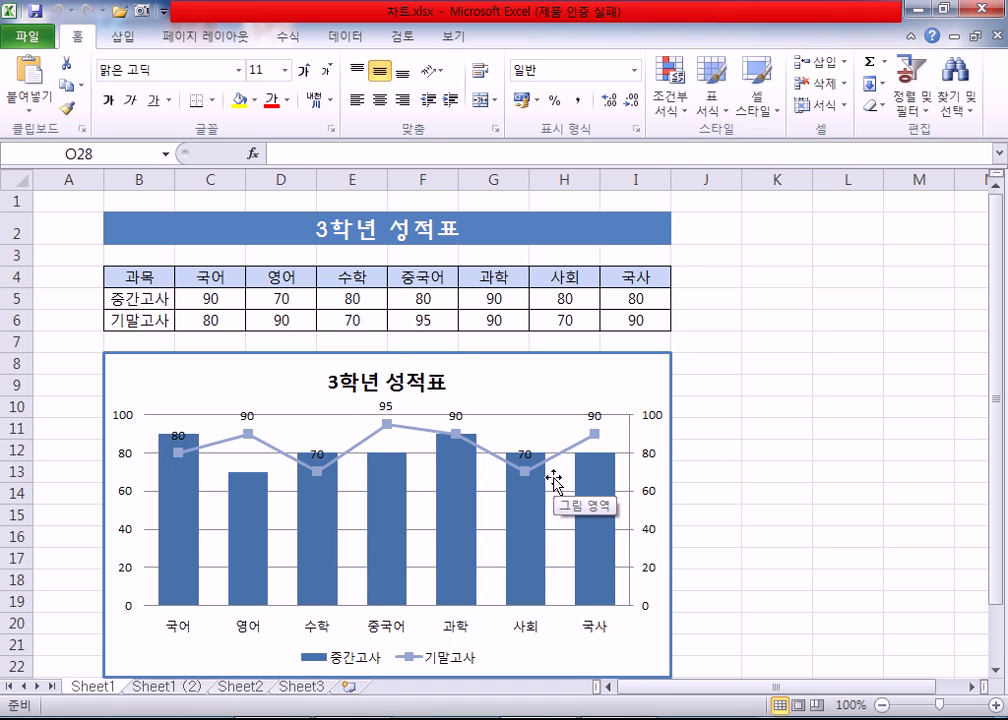
click(648, 387)
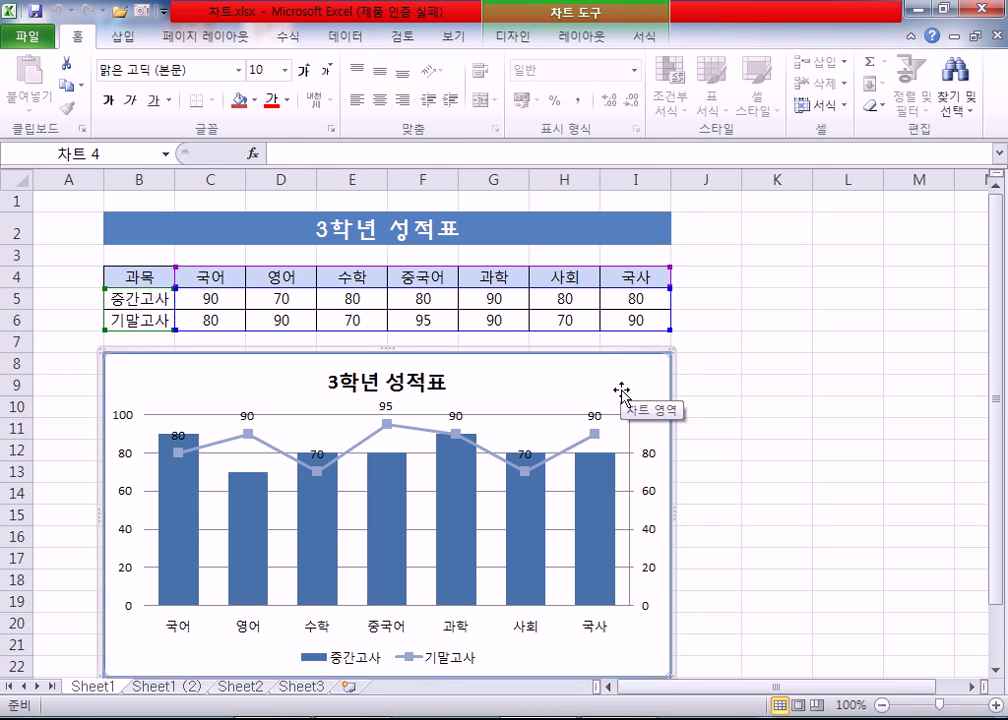
key(Delete)
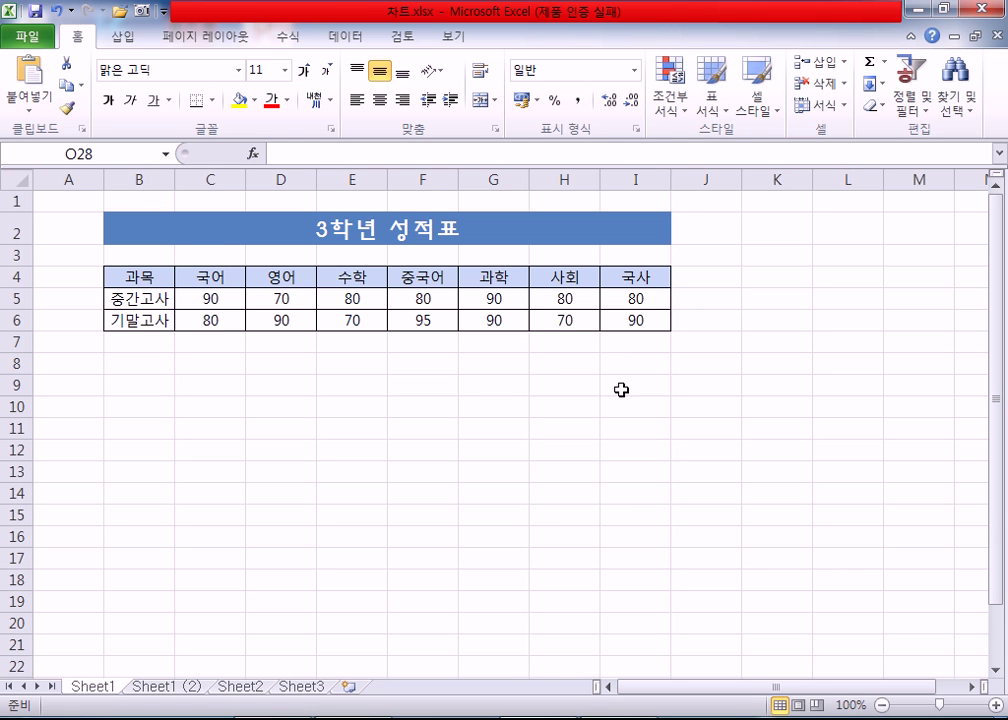
key(ctrl+z)
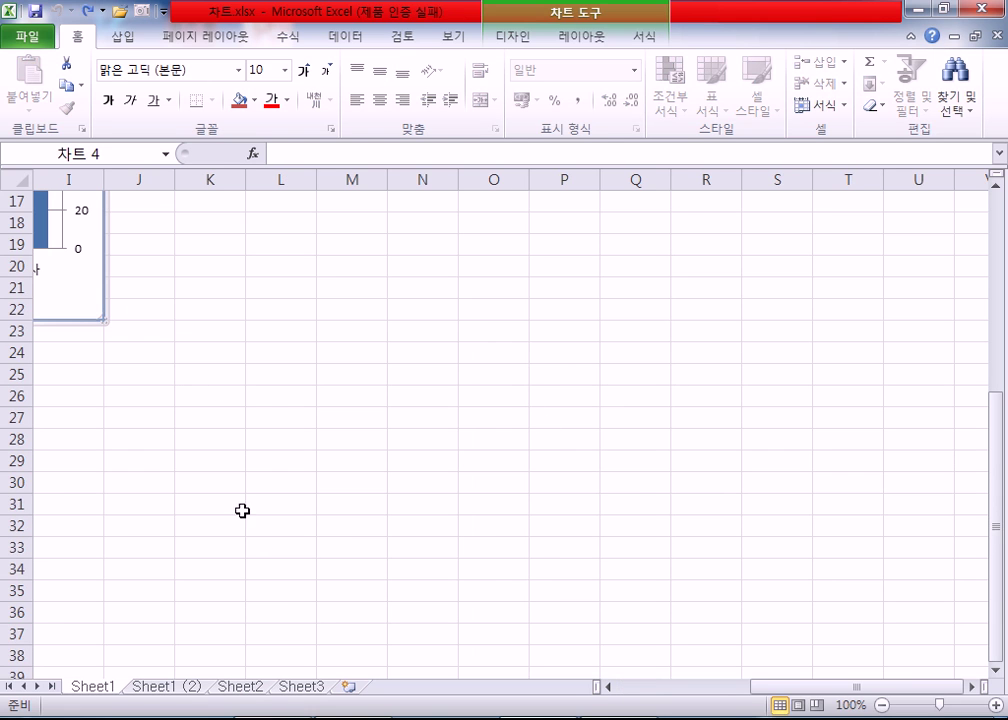
drag(781, 691, 612, 693)
scroll(499, 547, up, 3)
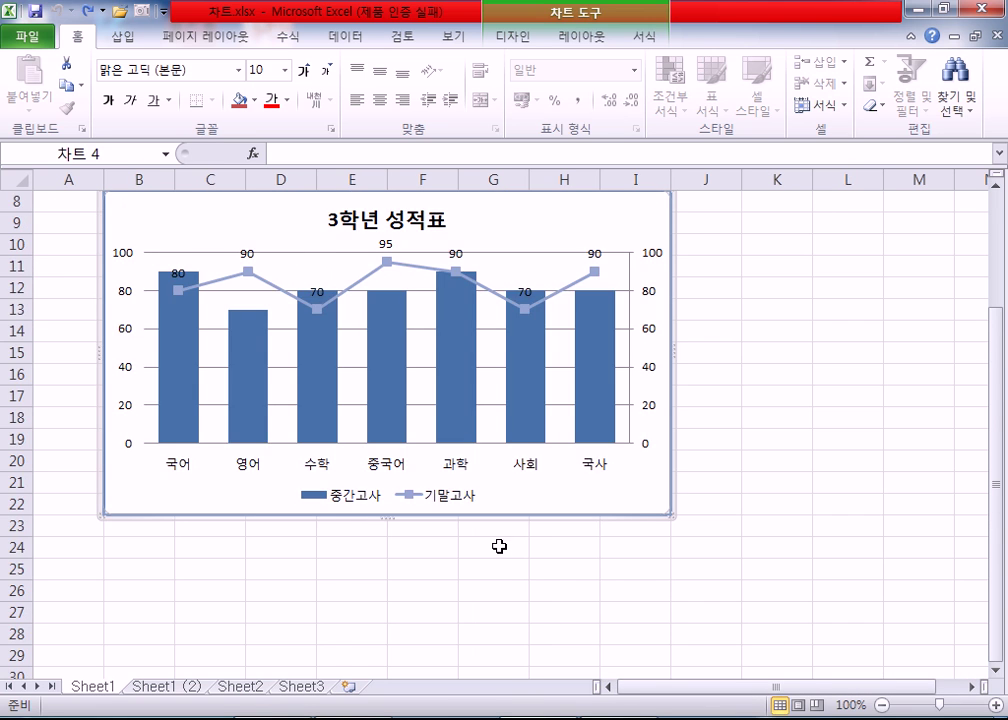
scroll(700, 380, up, 2)
click(778, 381)
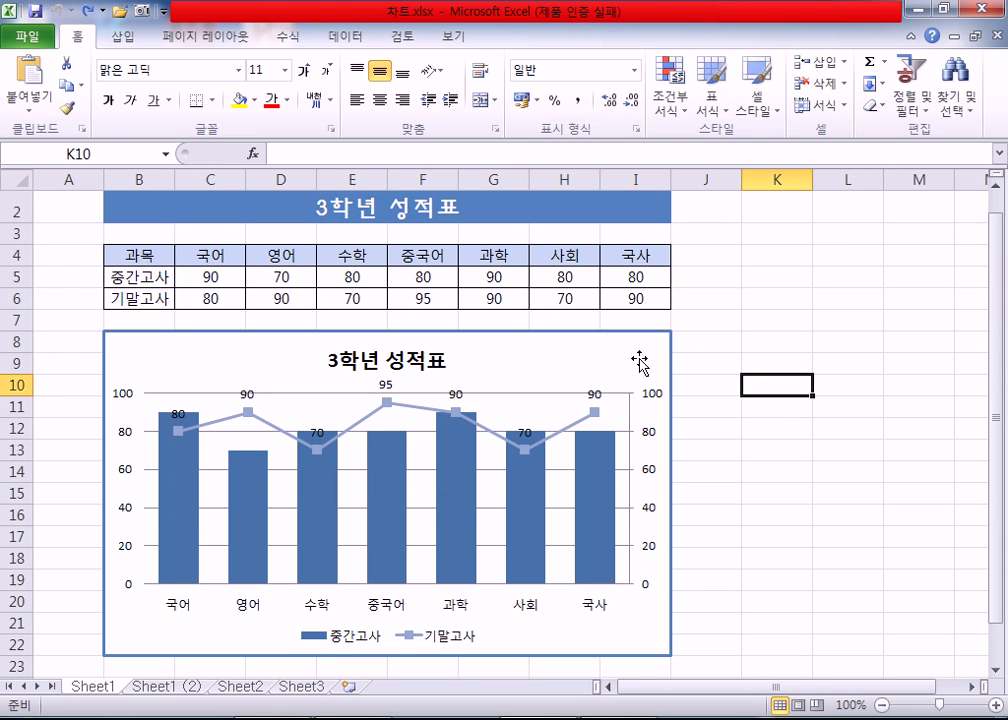
- Delete the existing 3학년 성적표 chart from Sheet1 and select cell B8
click(636, 357)
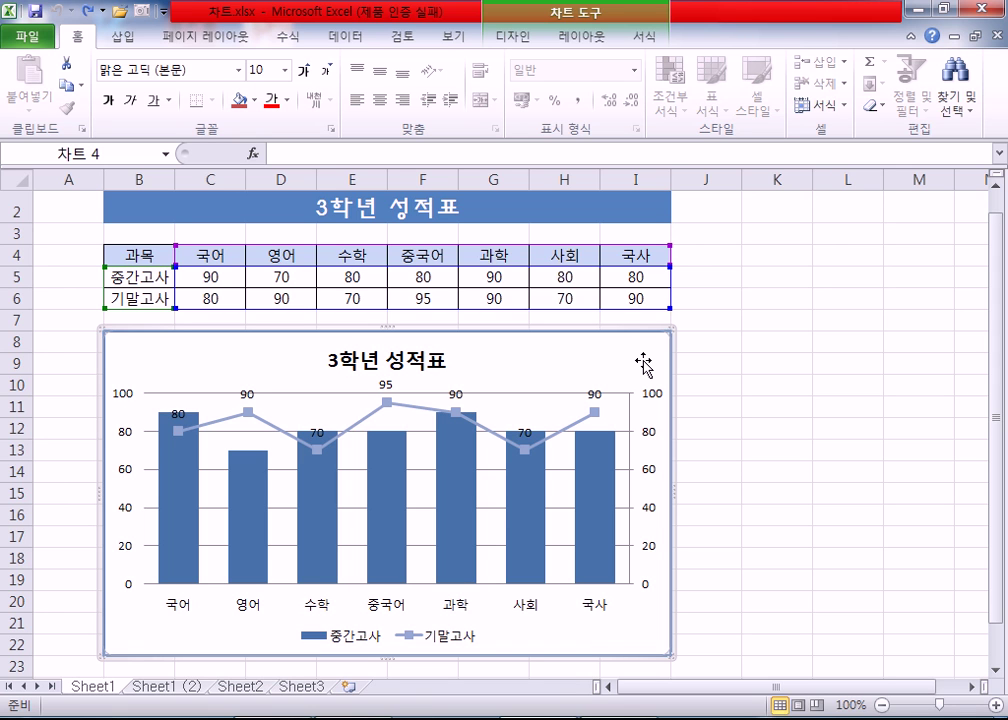
key(Delete)
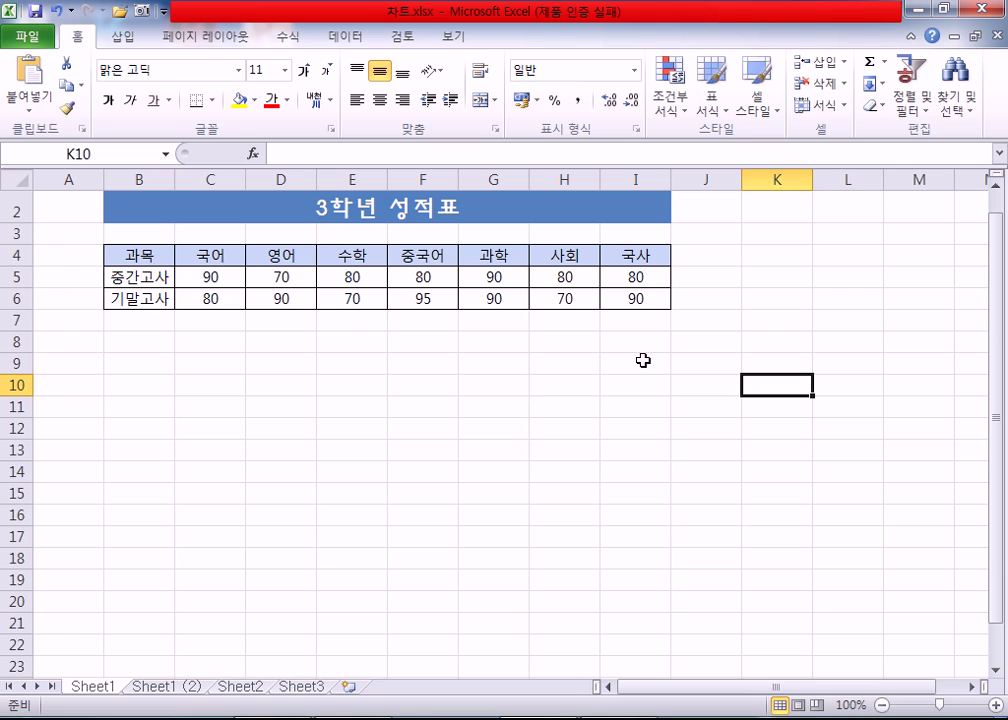
click(125, 342)
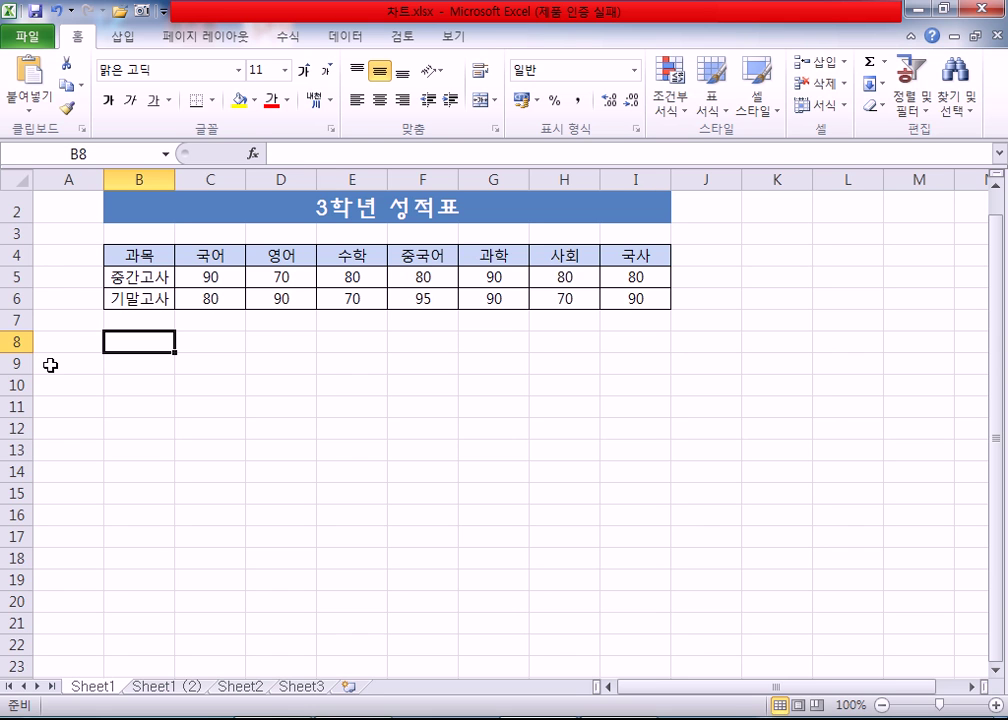
- Insert a 2-D clustered column chart (묶은 세로 막대형) from the score table in B4:I6
click(145, 254)
drag(145, 254, 641, 299)
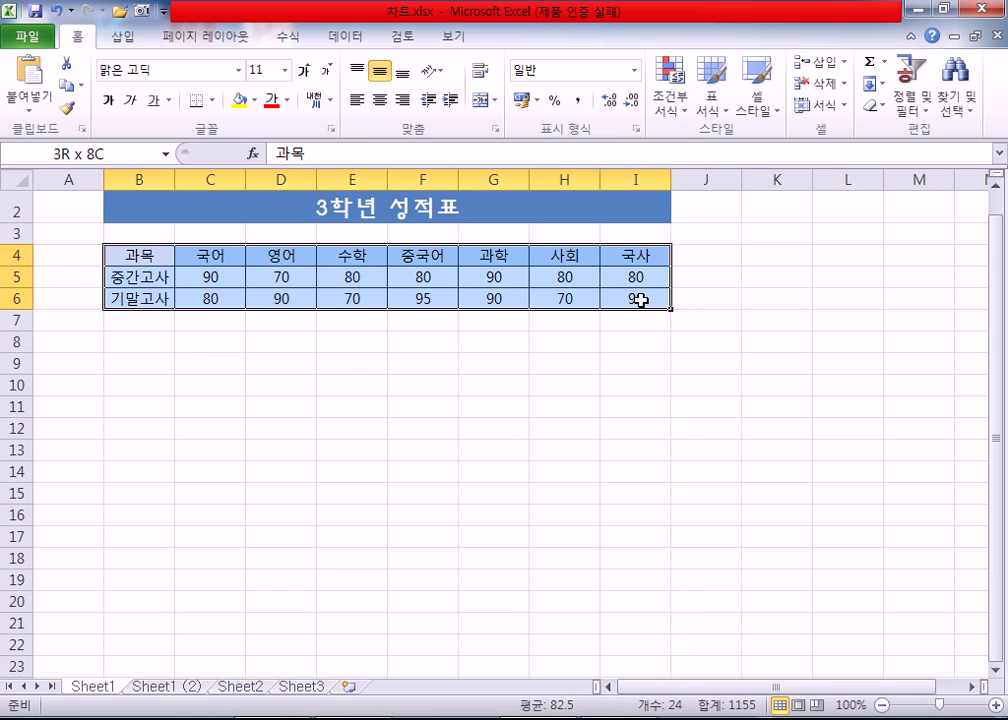
click(314, 381)
drag(145, 254, 632, 300)
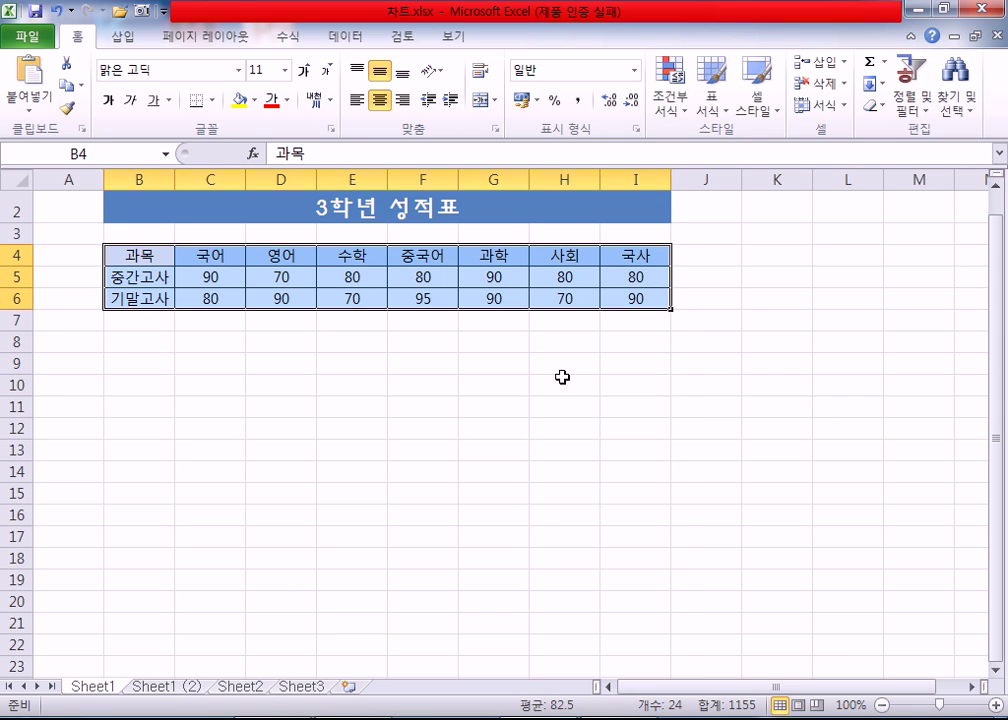
drag(149, 252, 660, 292)
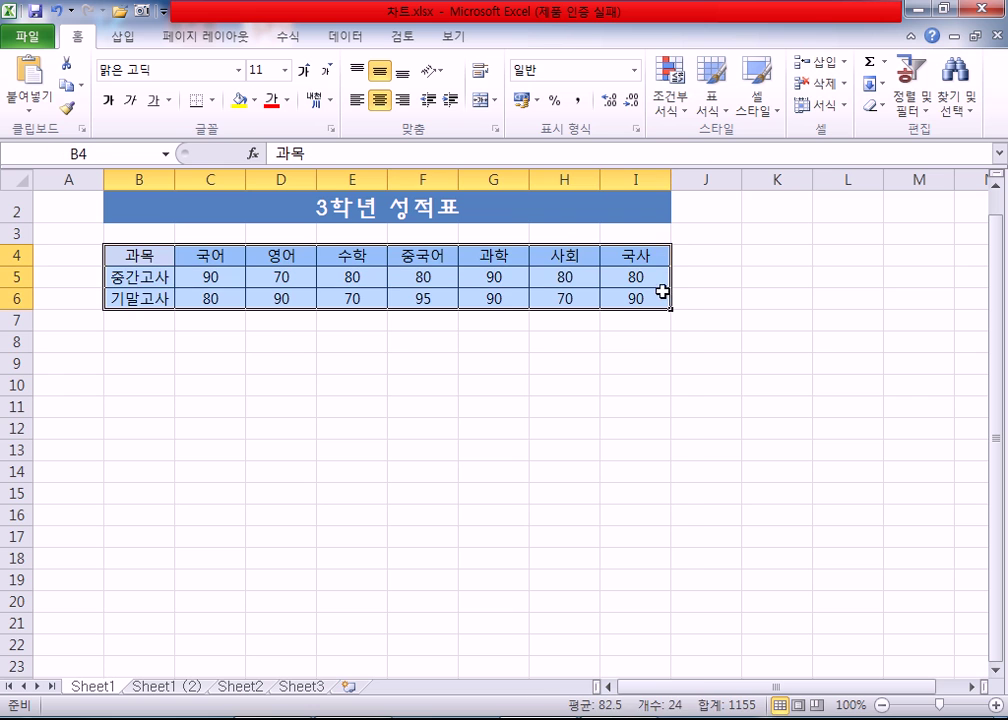
click(207, 335)
drag(140, 248, 628, 301)
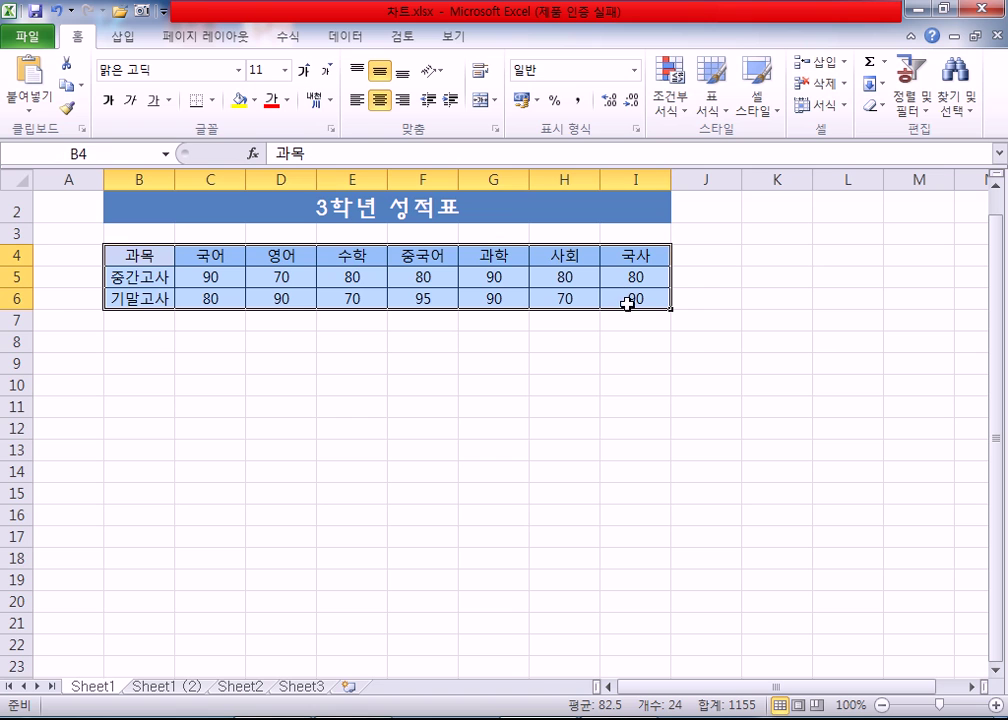
click(125, 41)
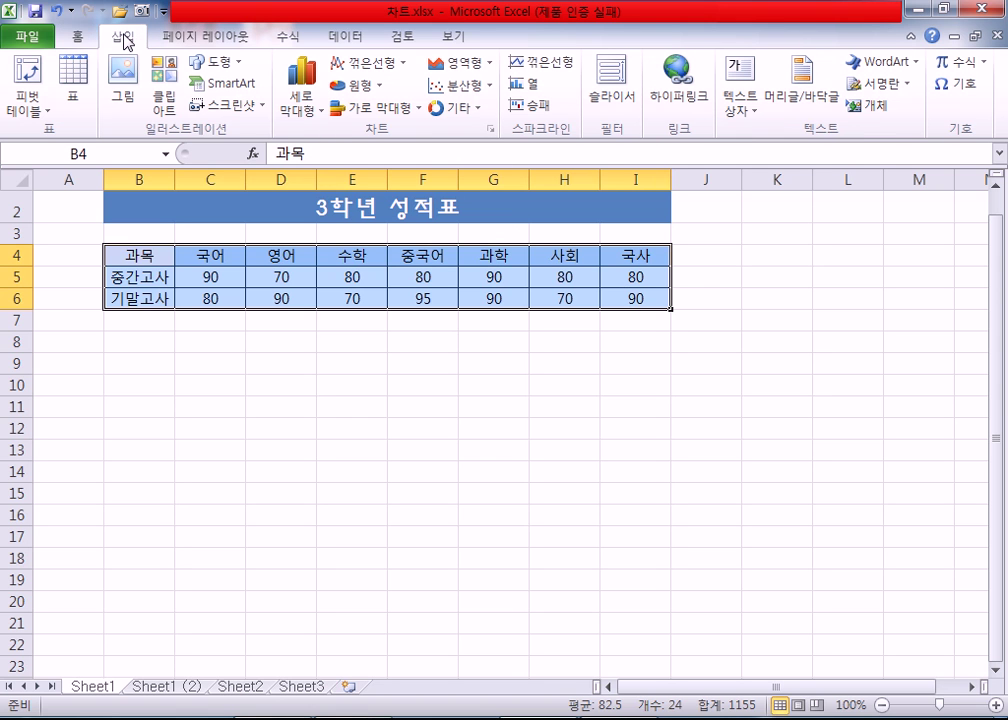
click(303, 82)
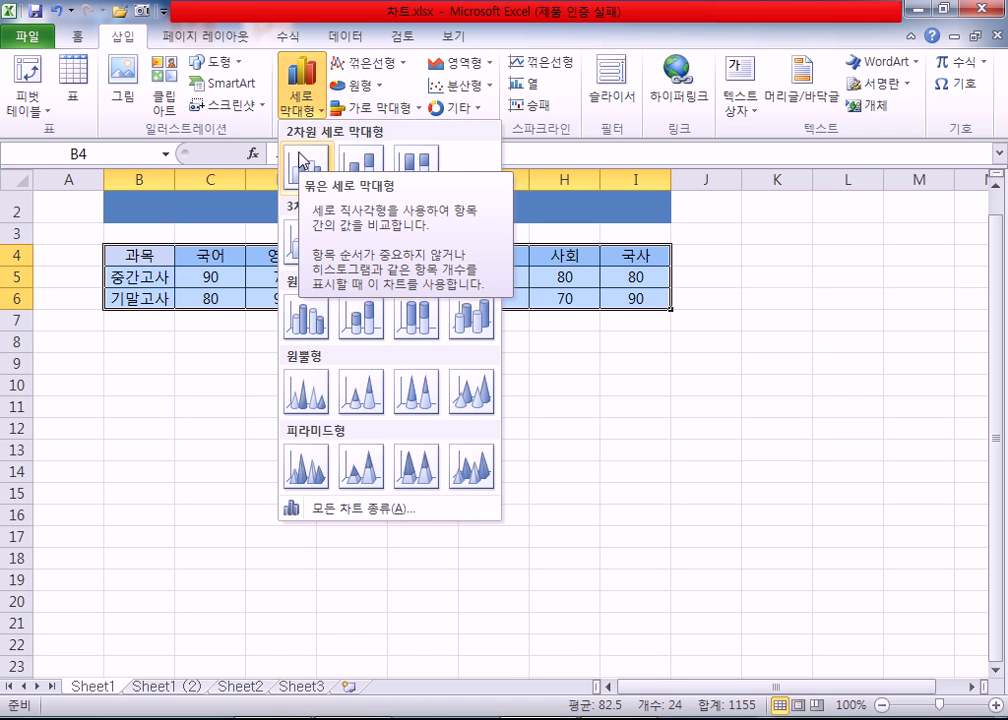
click(303, 162)
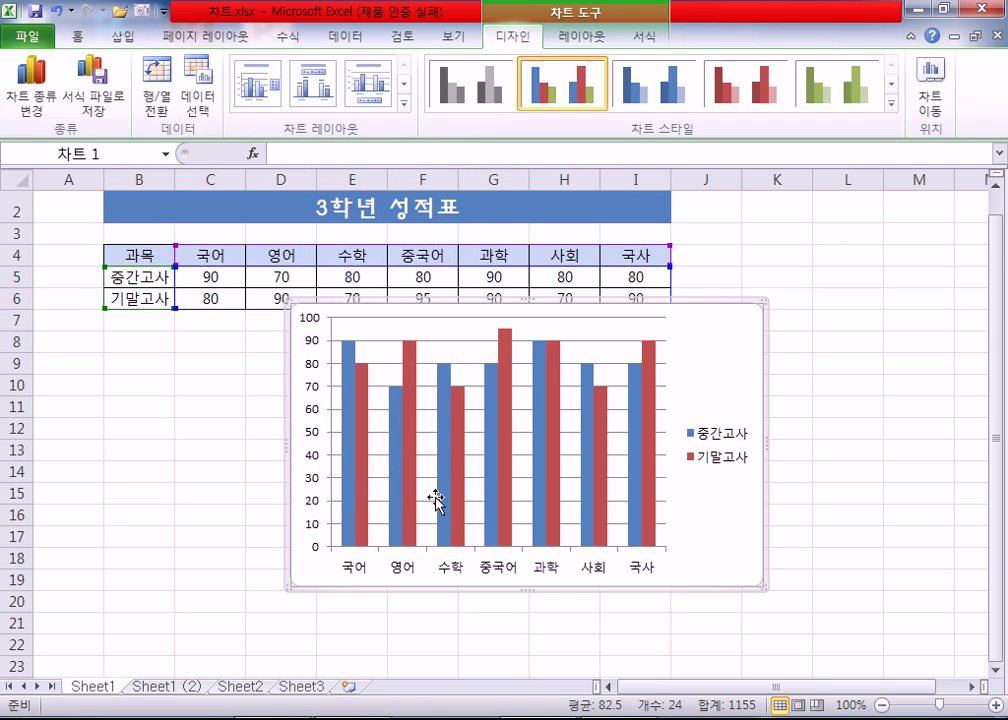
- Move the new column chart below the score table so it starts at row 9 in column B
drag(716, 353, 547, 413)
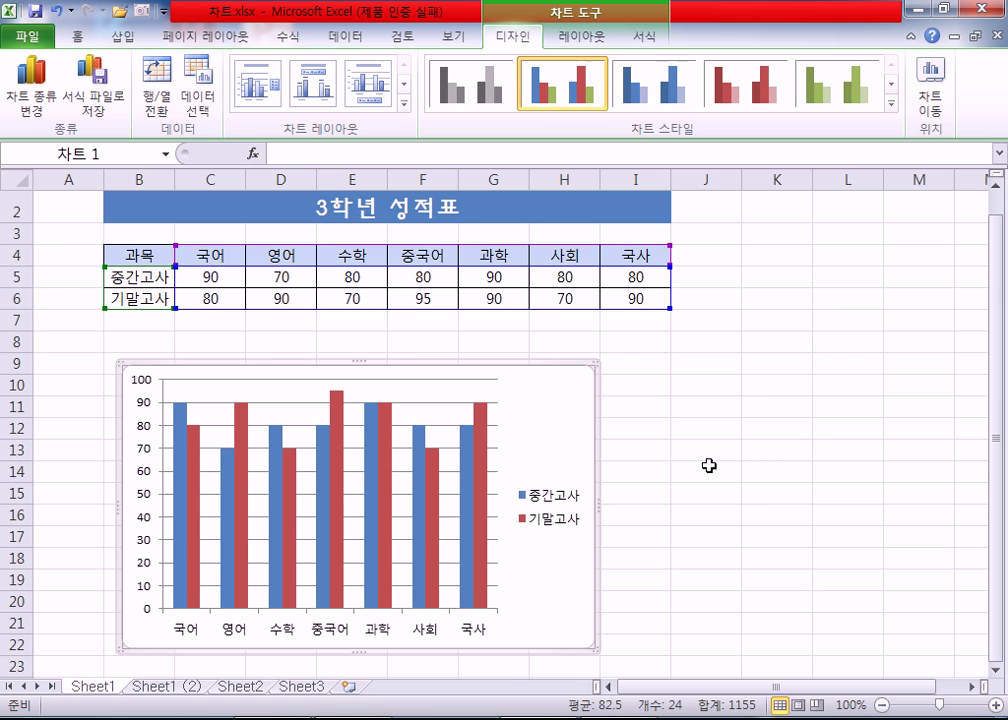
click(673, 457)
click(563, 428)
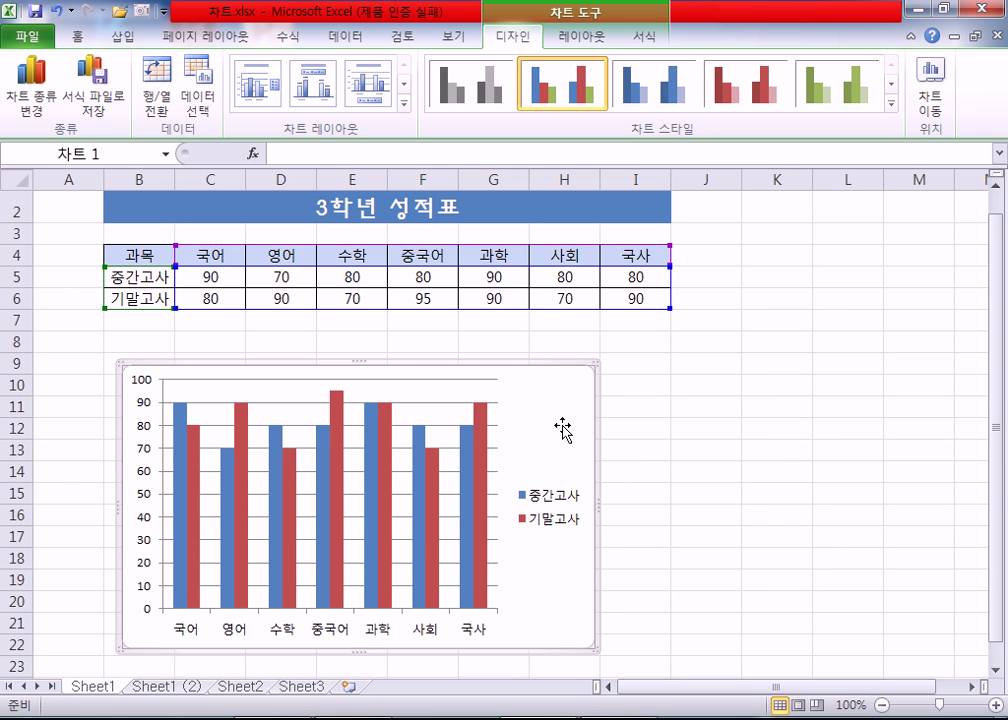
click(637, 426)
- Open the chart area formatting dialog (차트 영역 서식) with its fill options and move it away from the chart
click(550, 415)
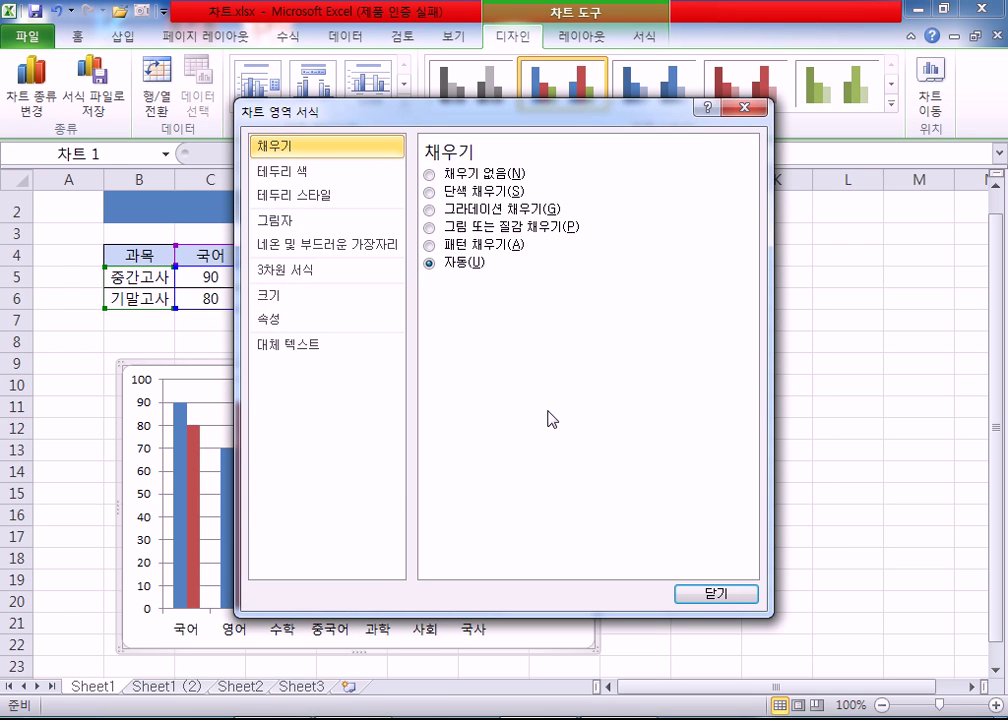
click(742, 108)
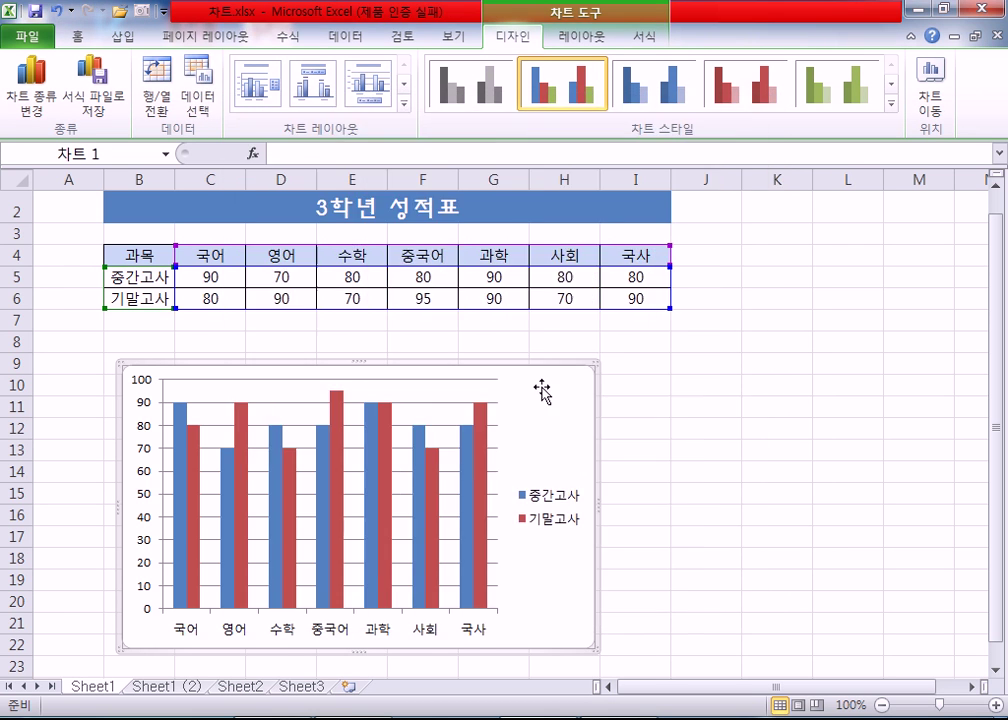
click(750, 390)
double_click(577, 410)
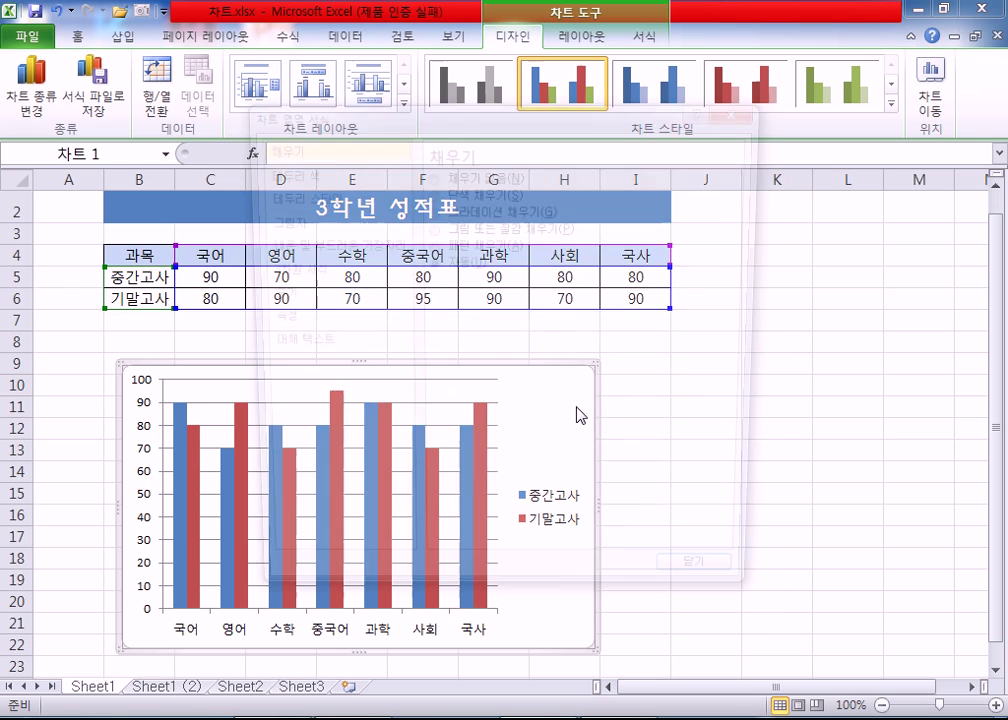
drag(456, 118, 688, 62)
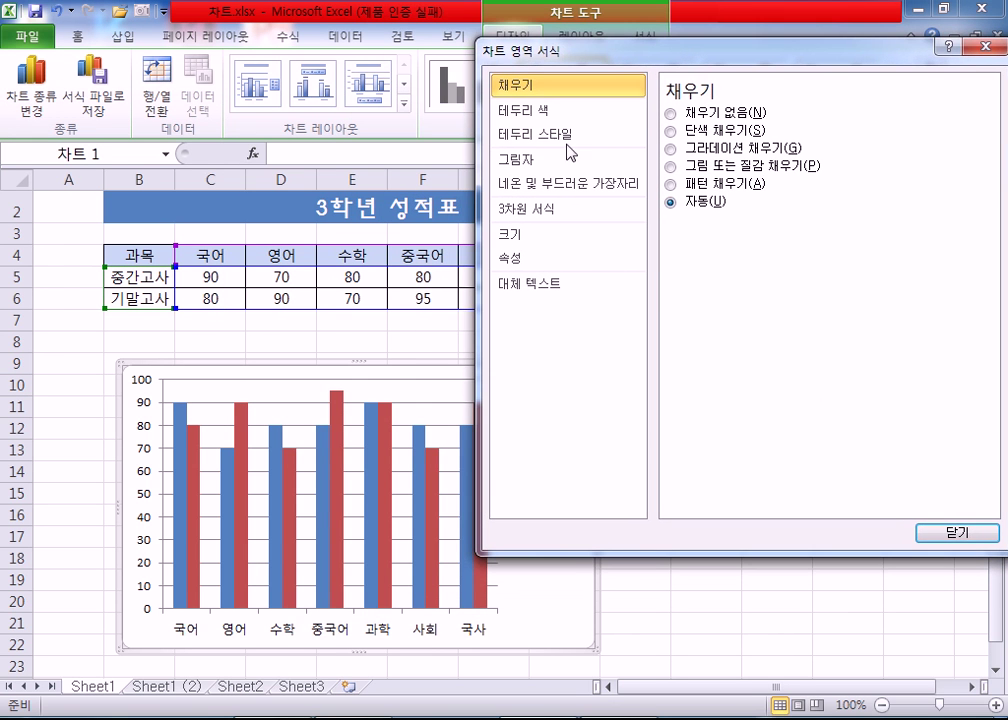
drag(535, 52, 471, 52)
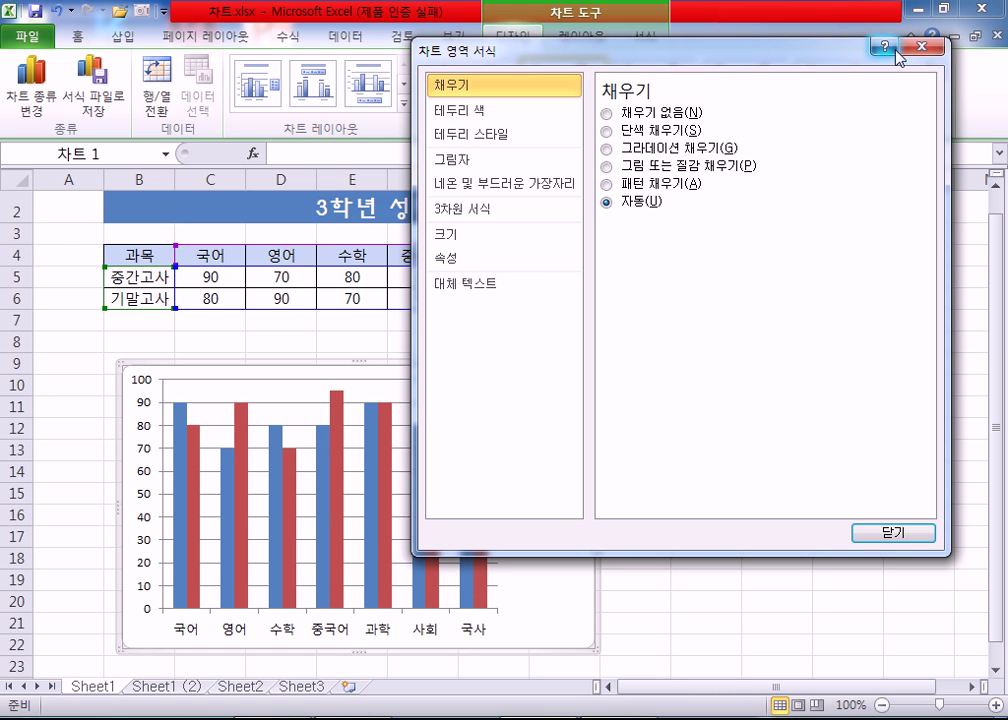
- Close the chart area formatting dialog (차트 영역 서식) and return to the chart's design tools
click(891, 533)
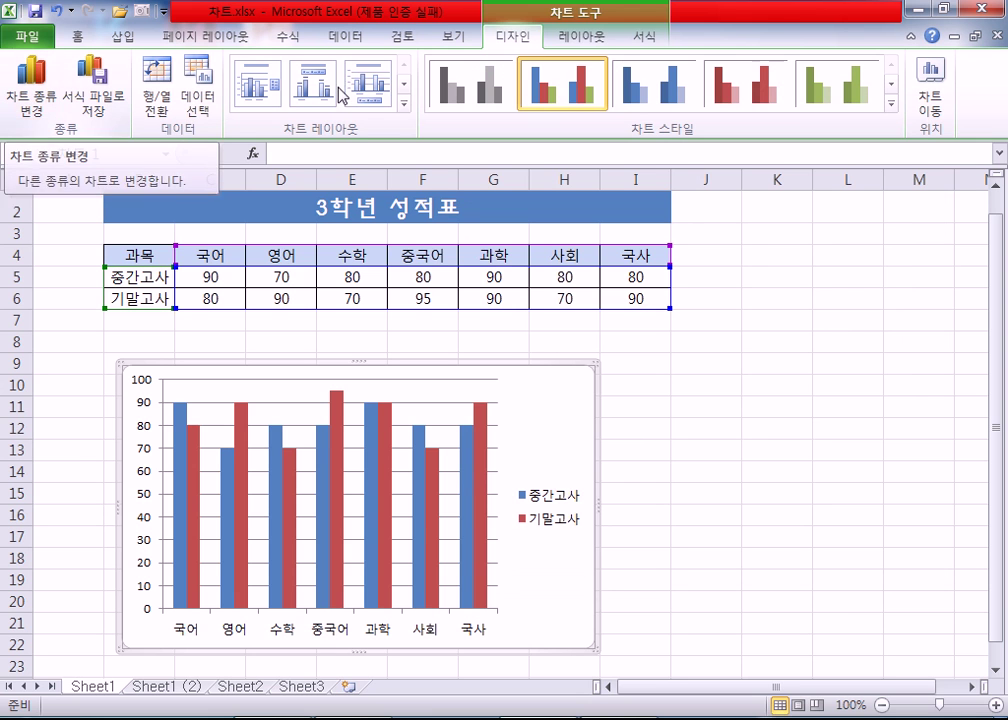
click(575, 40)
scroll(510, 38, down, 1)
click(514, 40)
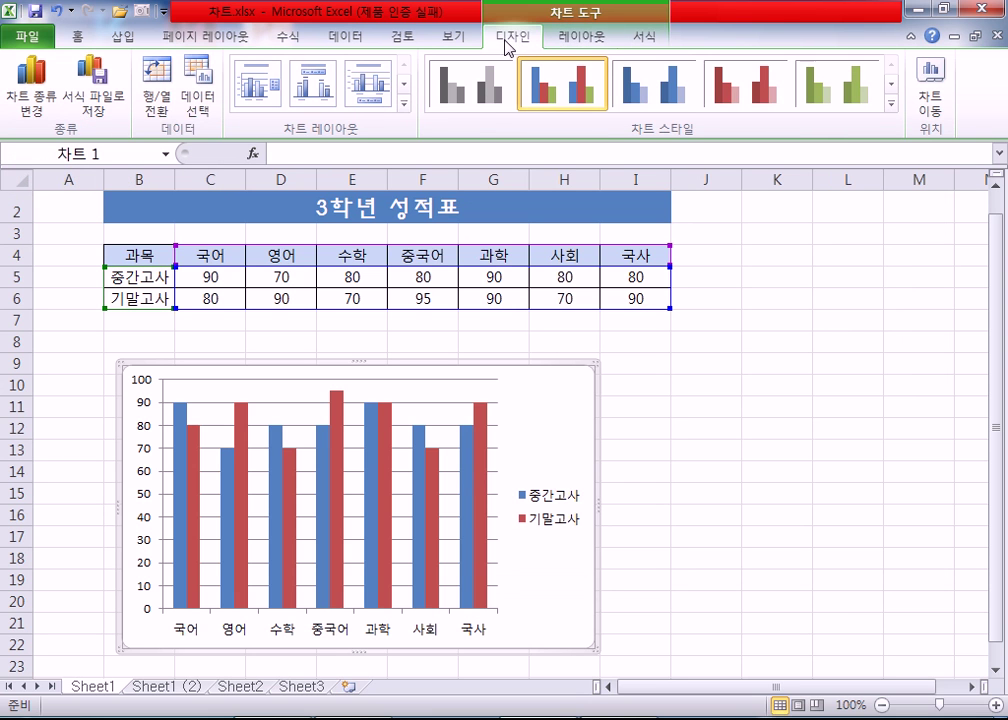
- Change the chart type to stacked column (누적 세로 막대형) and examine the stacked bars
click(12, 93)
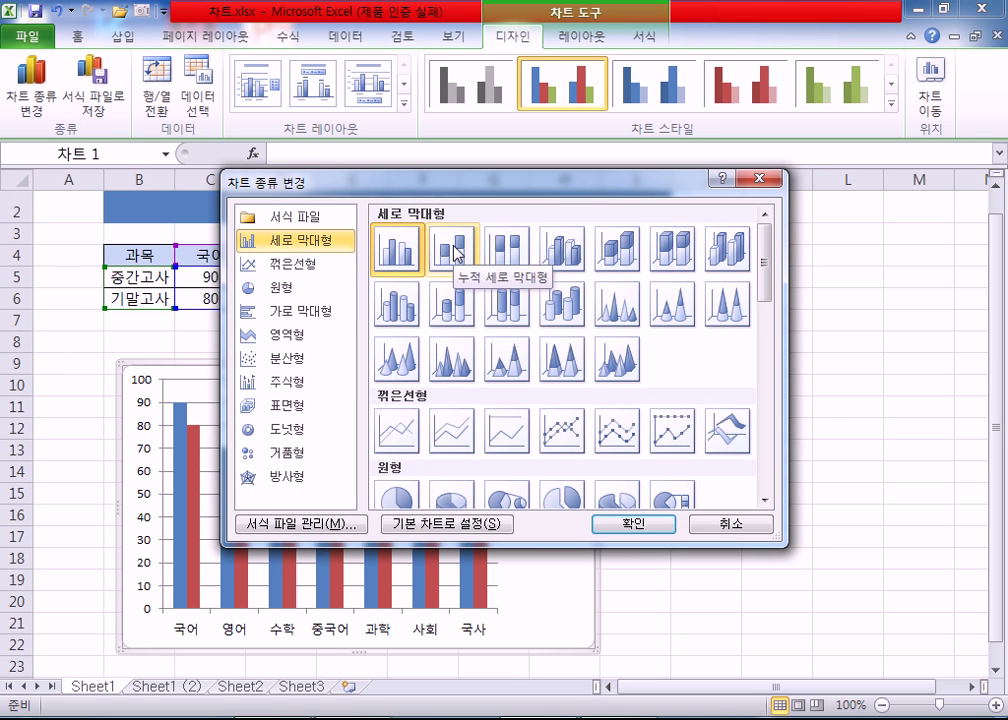
click(456, 252)
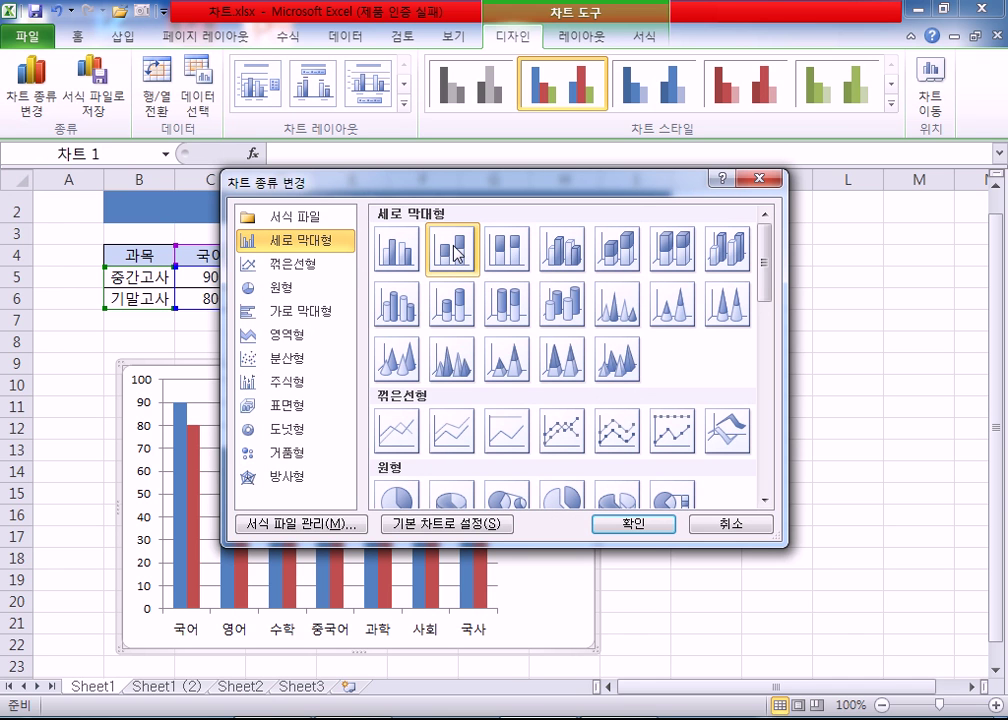
drag(490, 189, 697, 82)
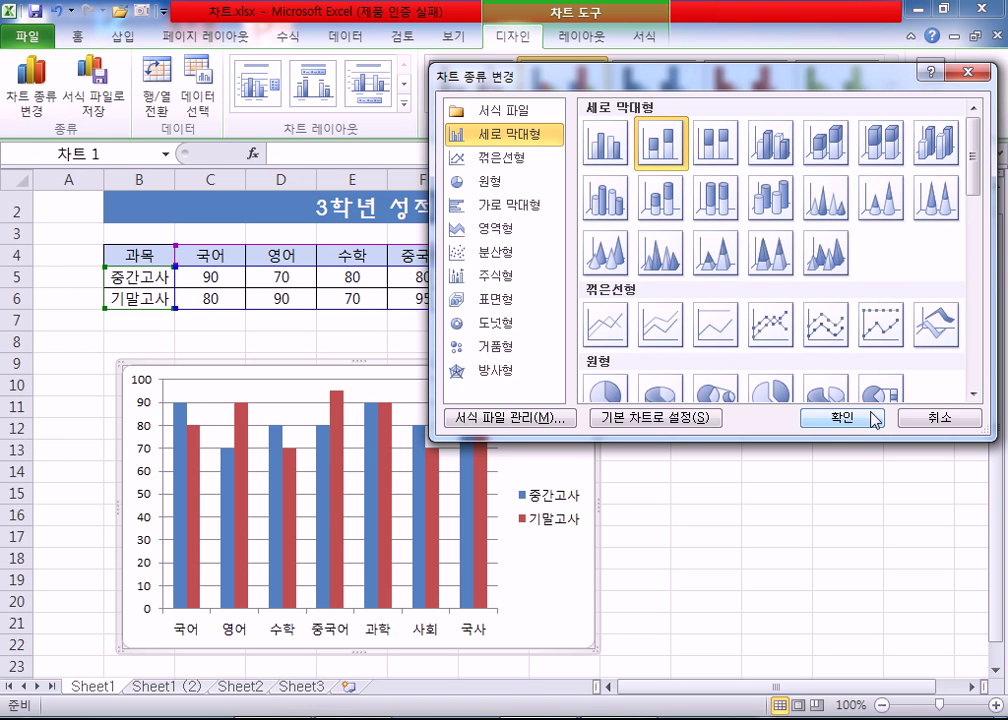
click(823, 422)
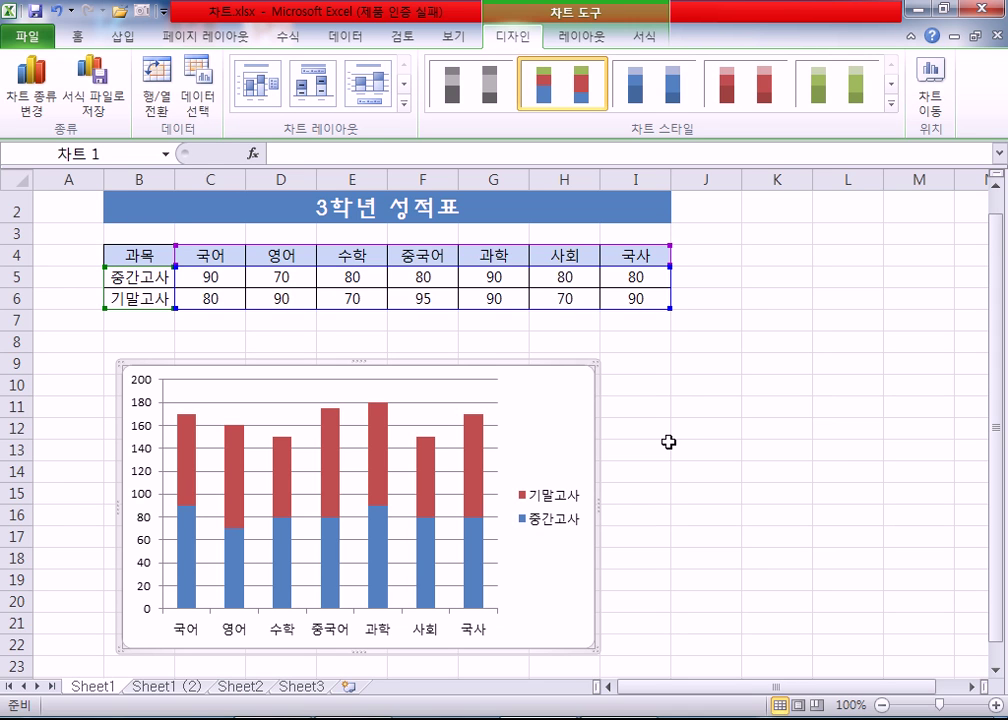
mouse_move(333, 461)
mouse_move(286, 455)
mouse_move(382, 420)
- Switch the chart back to clustered column (묶은 세로 막대형) and return it to stacked column (누적 세로 막대형)
click(33, 99)
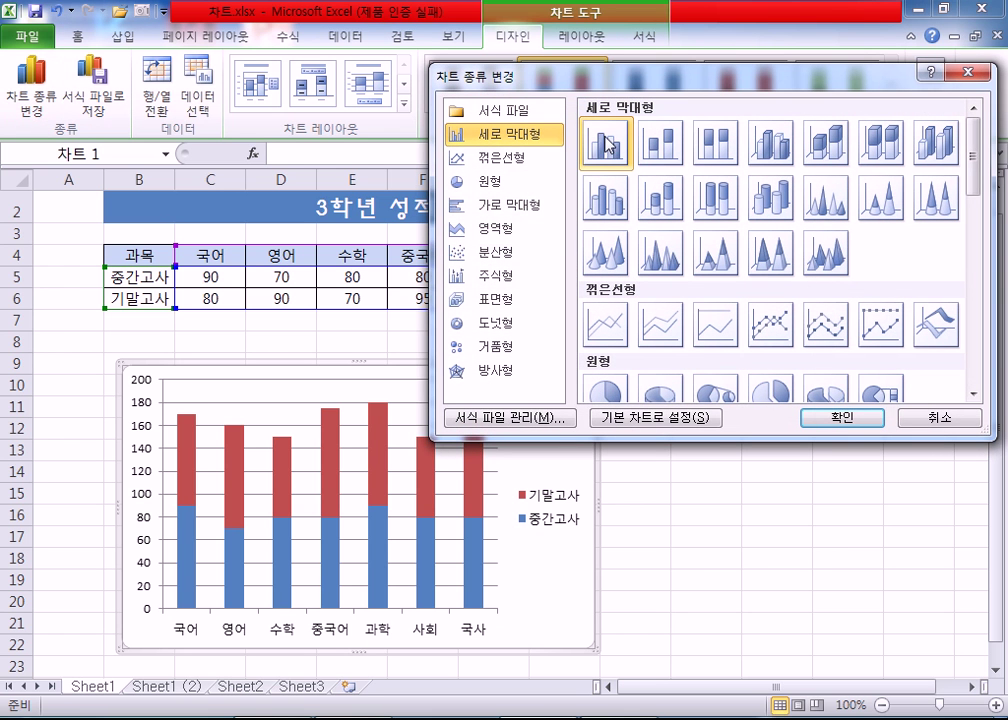
click(830, 418)
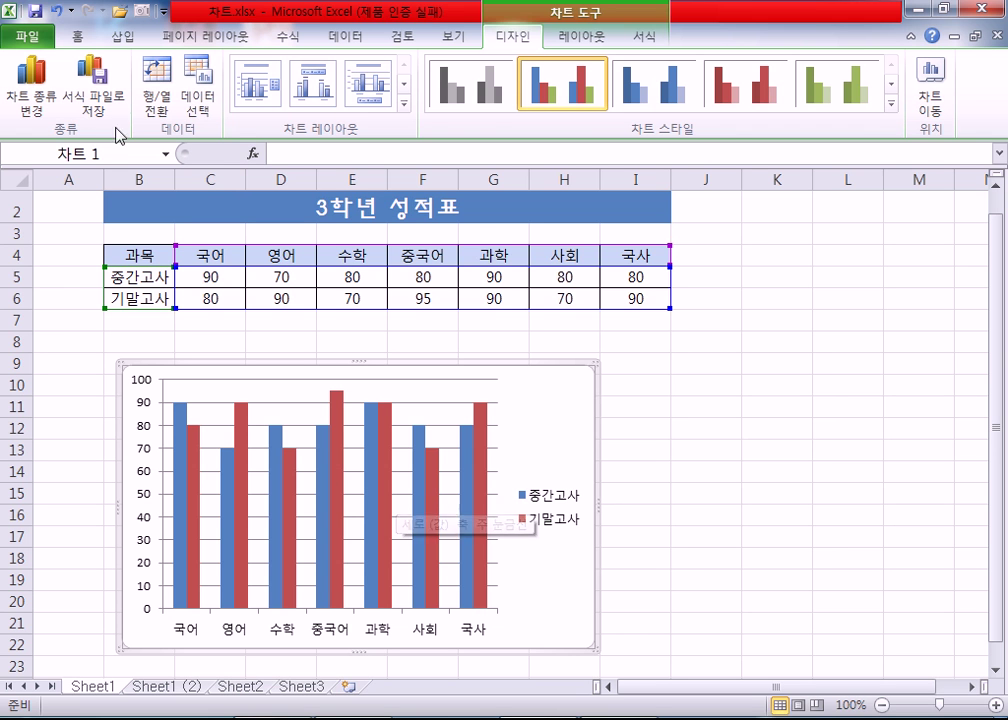
click(30, 82)
click(666, 157)
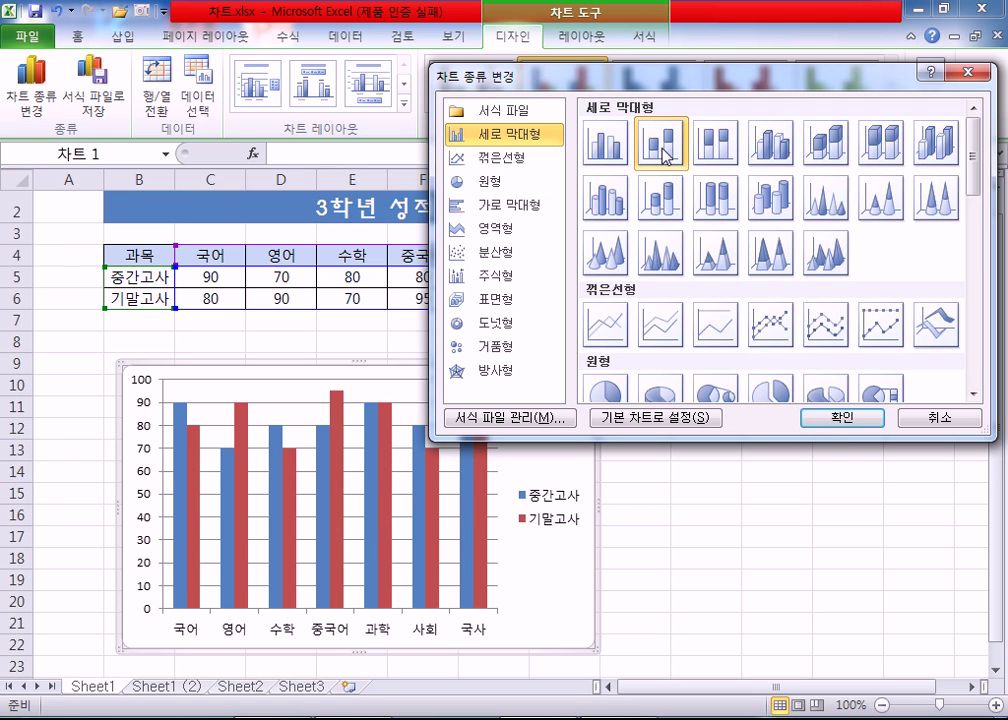
click(834, 417)
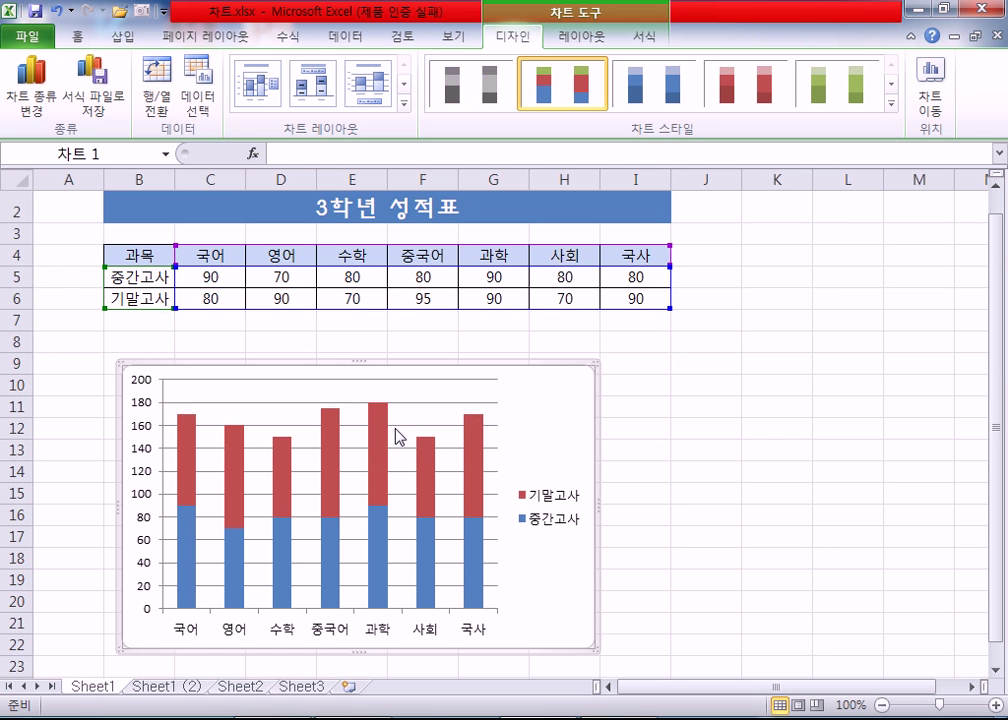
- Change the stacked column chart to a clustered bar chart (묶은 가로 막대형)
click(34, 100)
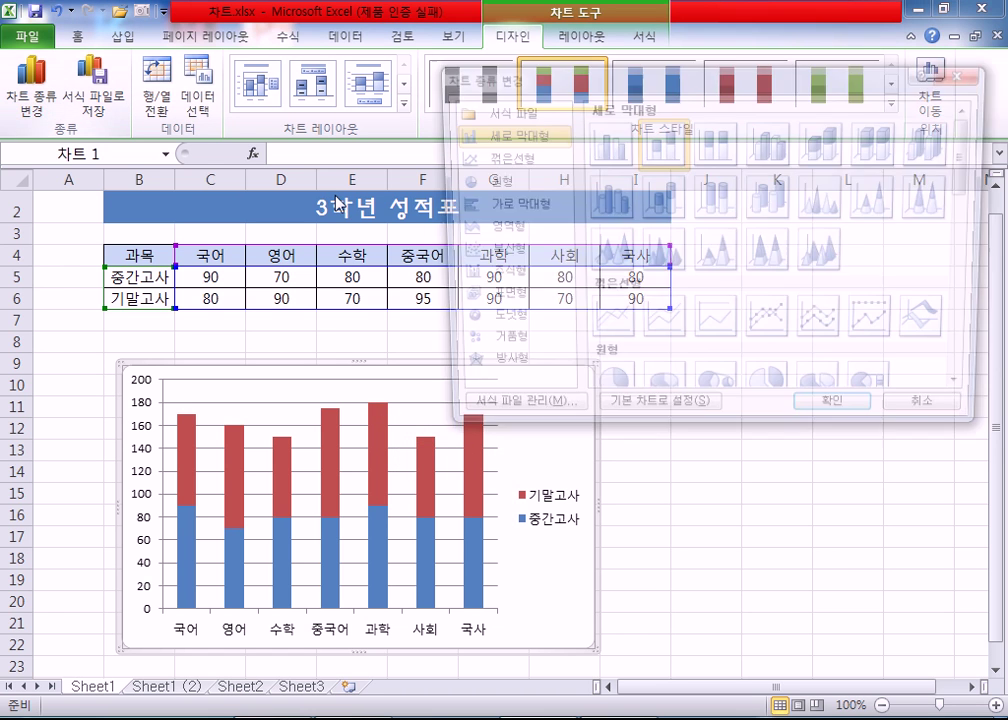
click(607, 143)
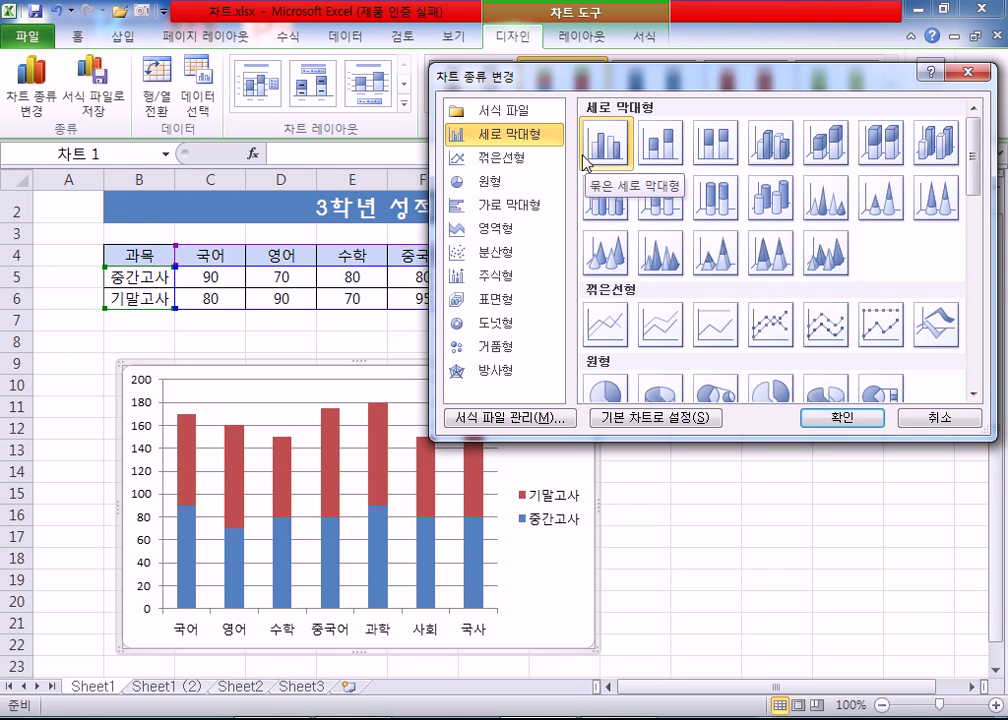
click(499, 203)
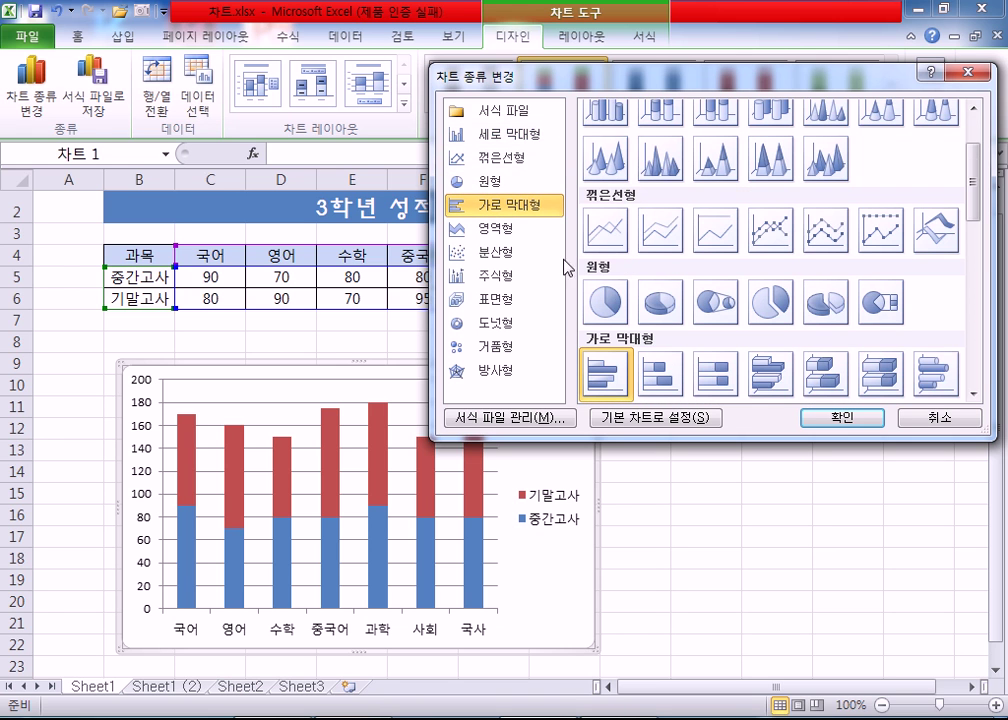
scroll(619, 261, down, 2)
scroll(617, 248, up, 1)
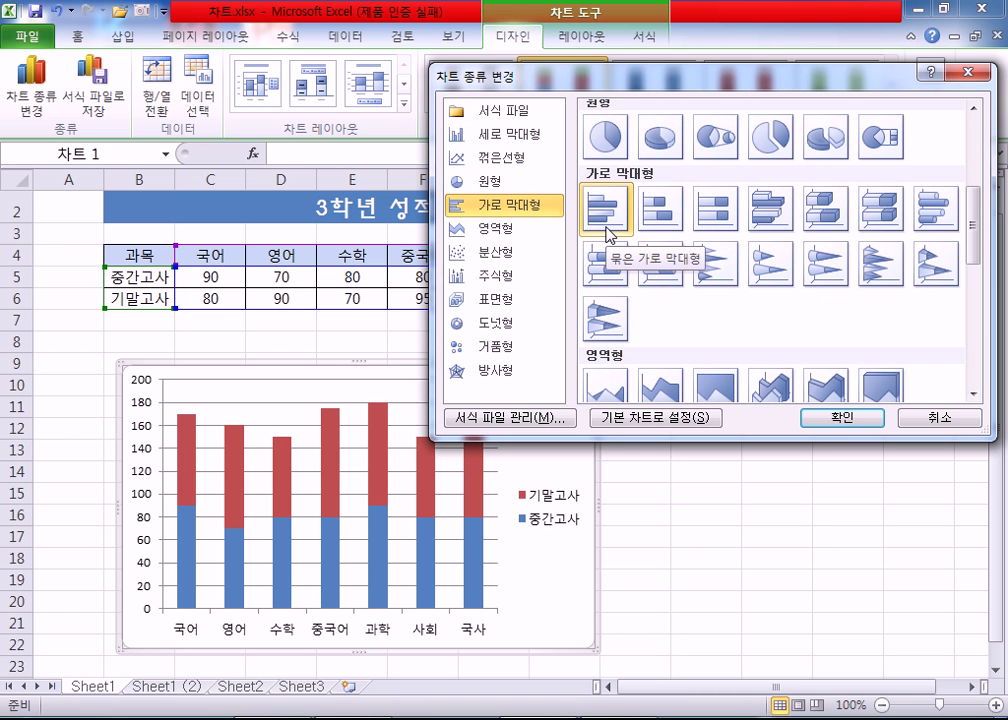
click(838, 420)
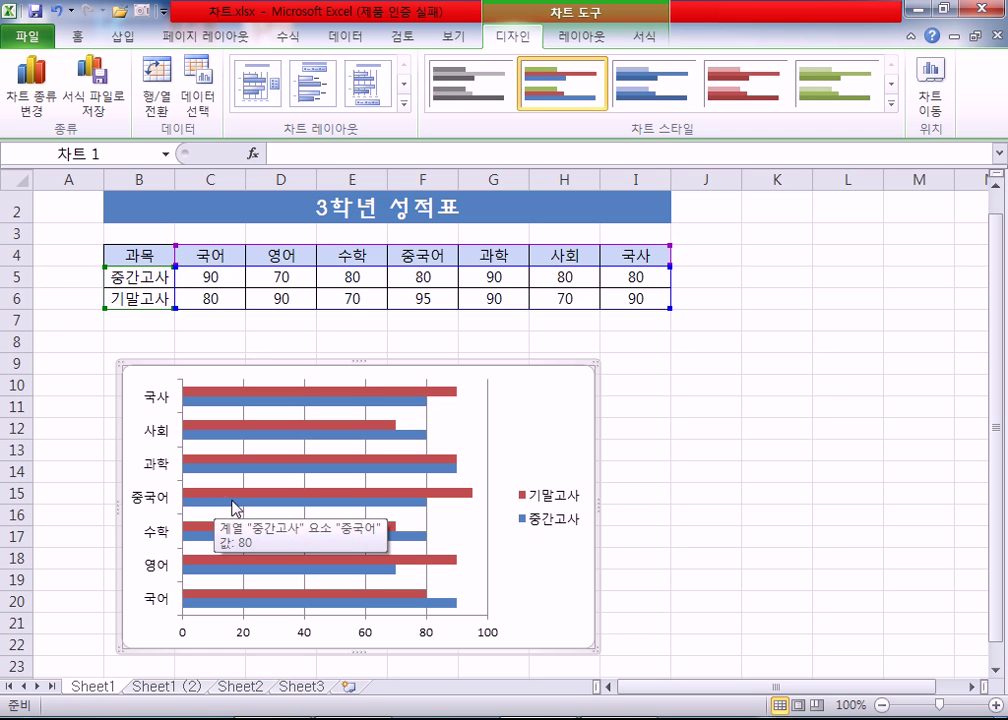
- Change the bar chart back to a clustered column chart in the 세로 막대형 category
click(34, 95)
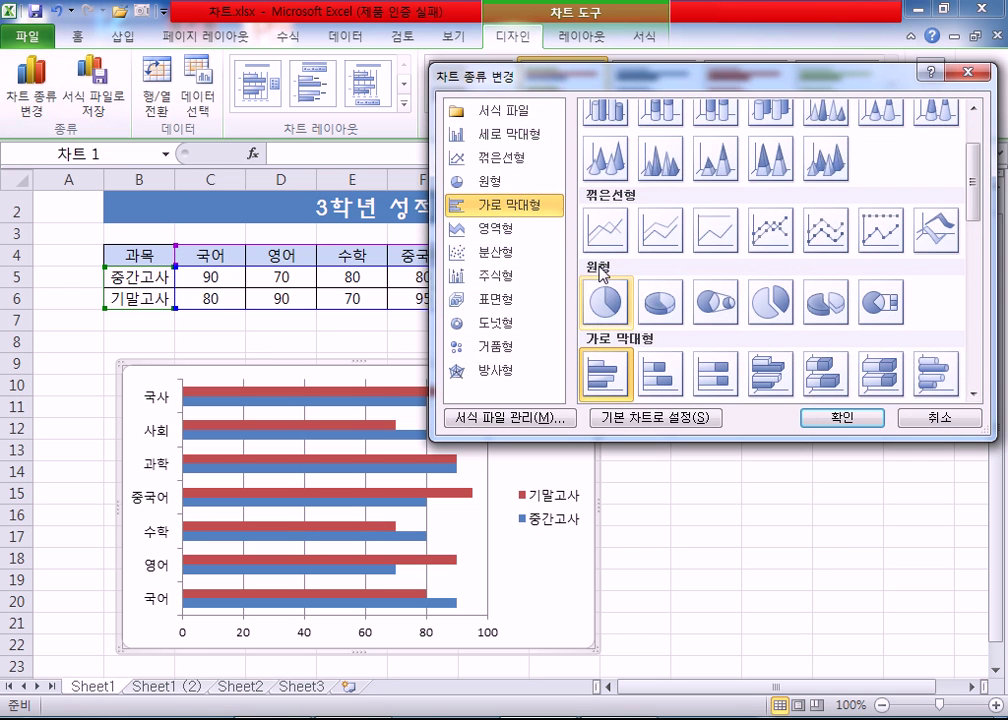
click(512, 135)
click(840, 417)
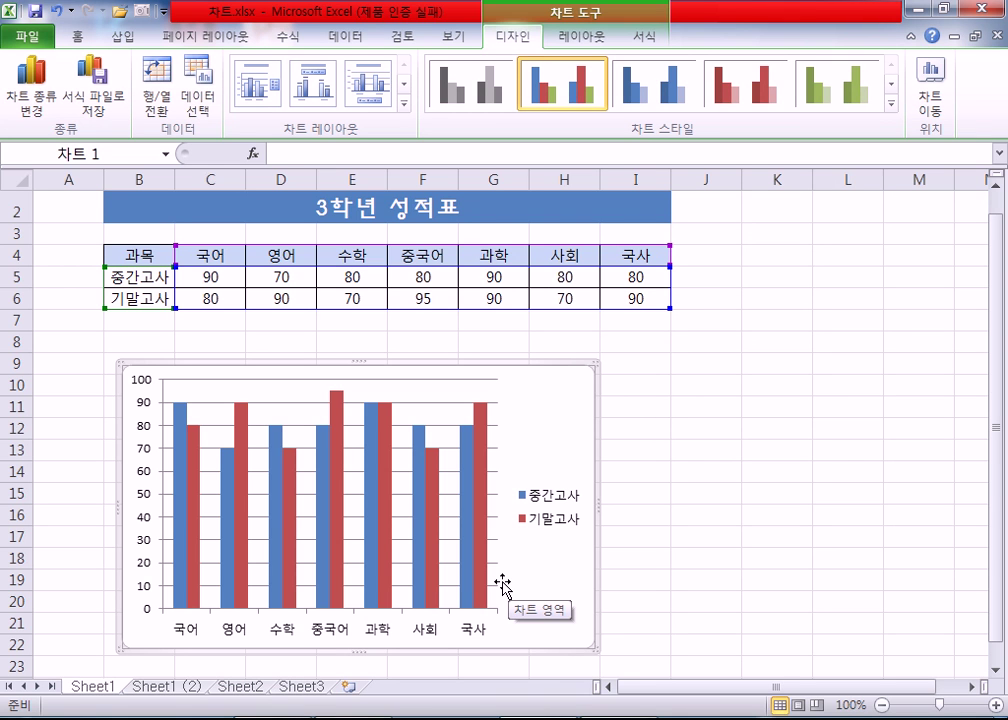
- Browse the pie, bar and area categories and change the chart to a line with markers (표식이 있는 꺾은선형)
click(30, 90)
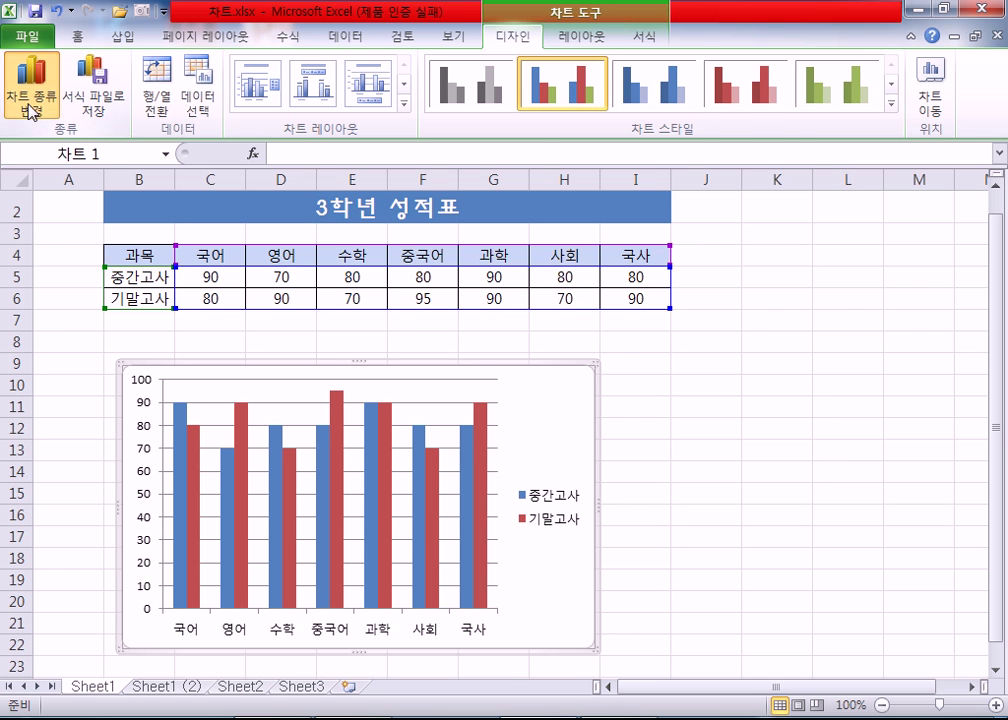
click(485, 158)
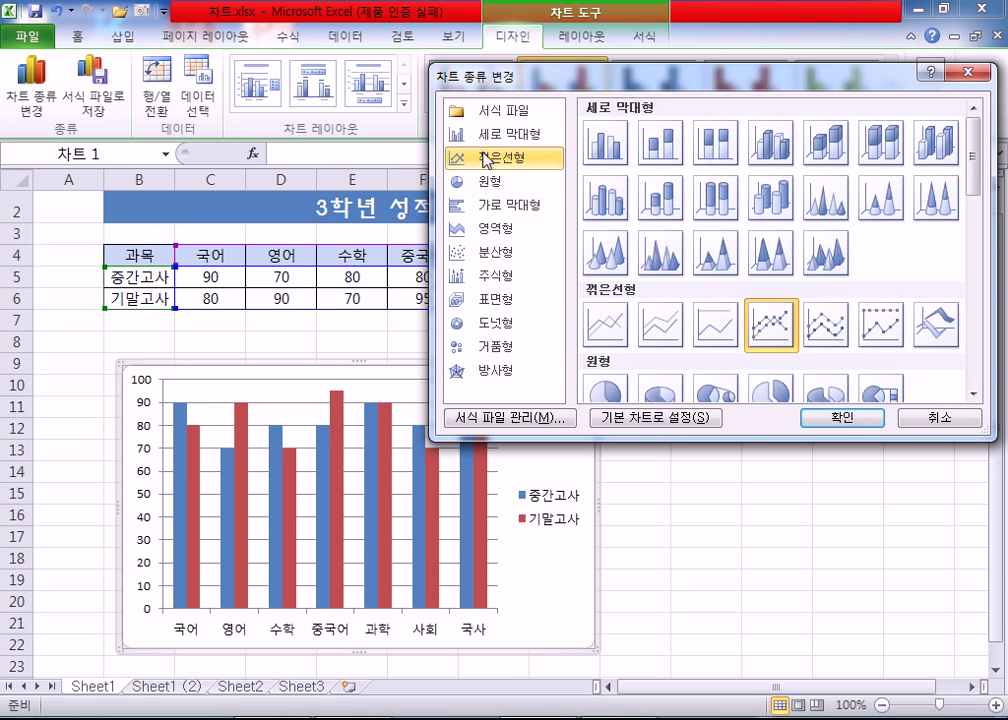
click(485, 182)
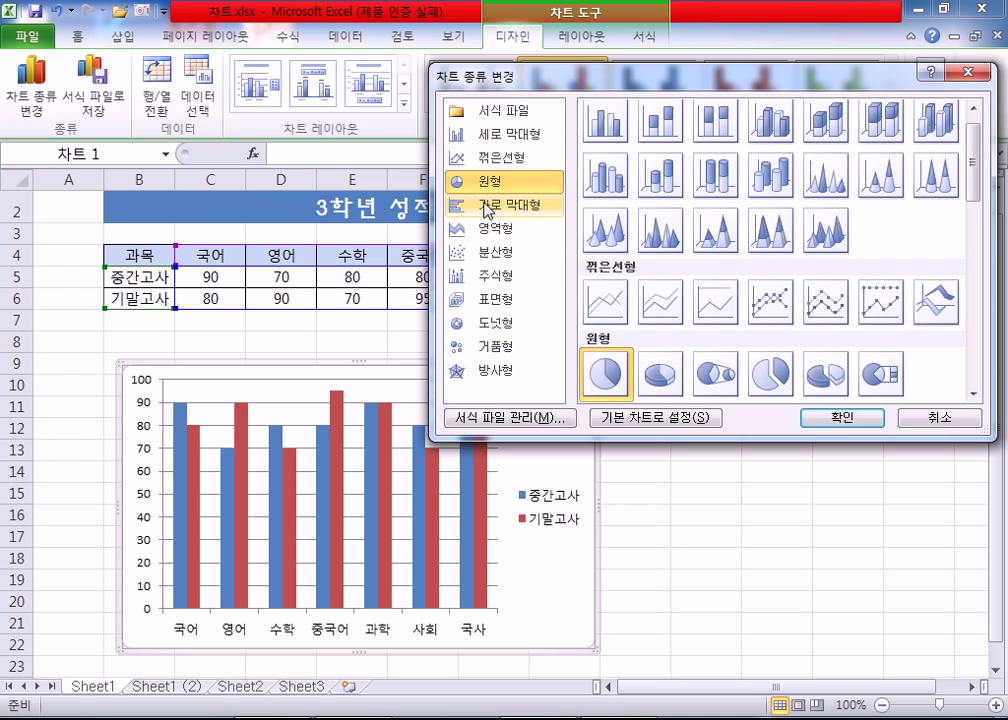
click(487, 205)
click(487, 228)
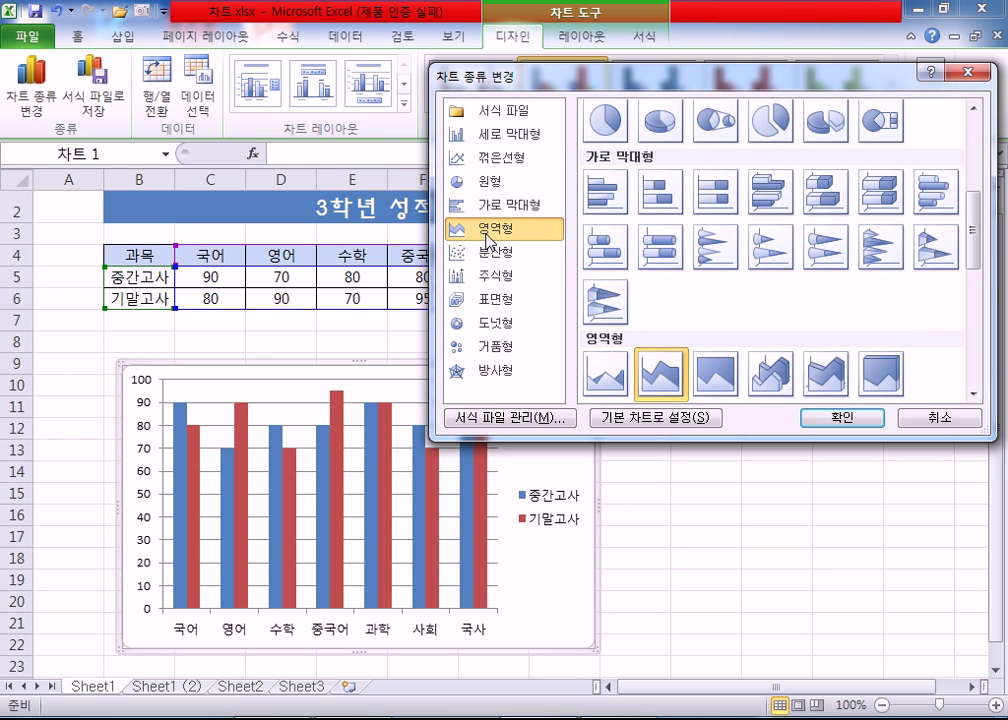
click(492, 158)
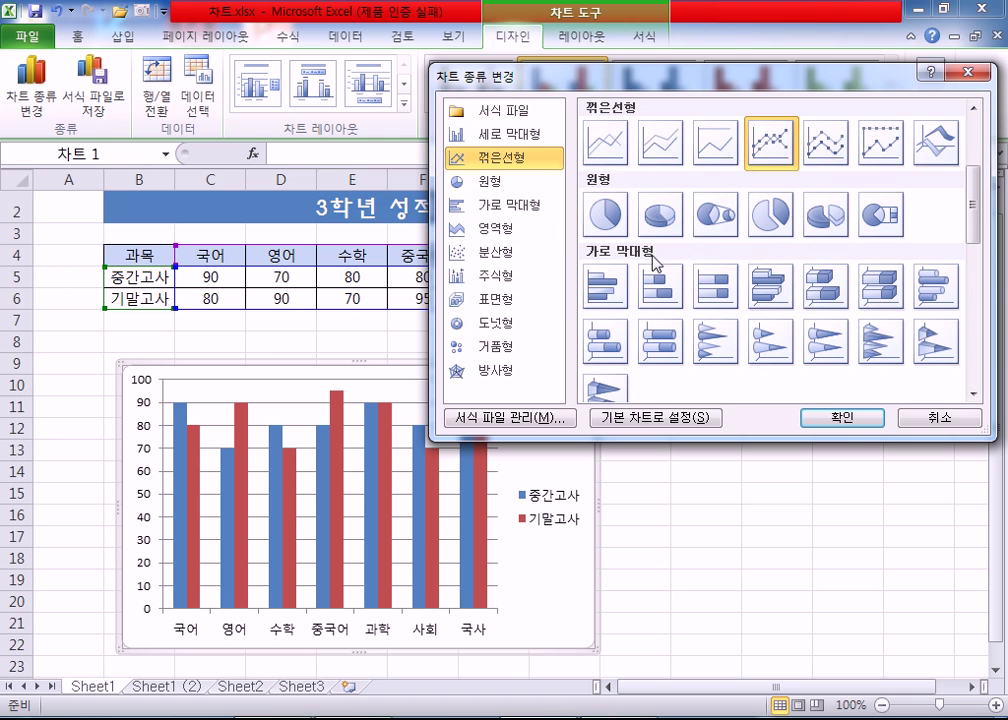
scroll(645, 260, up, 3)
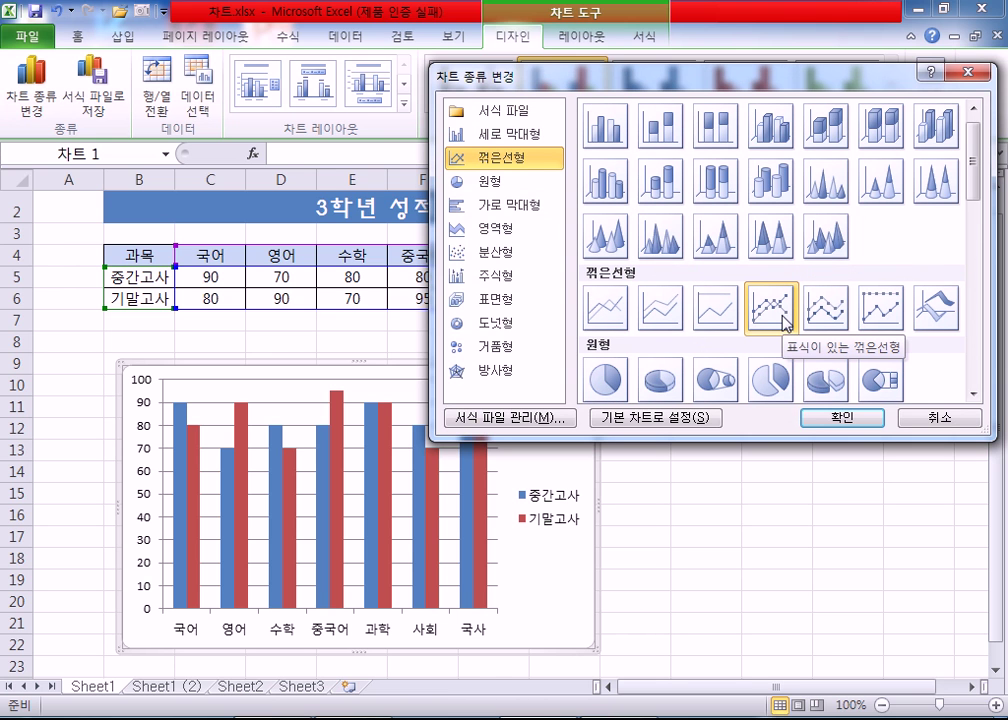
click(785, 322)
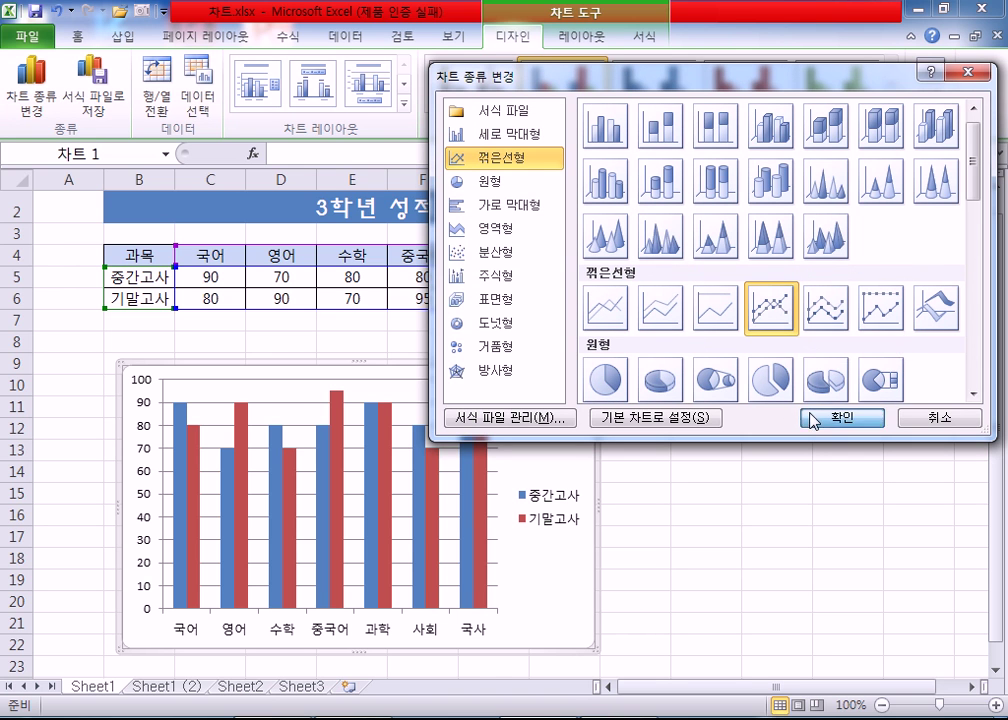
click(815, 418)
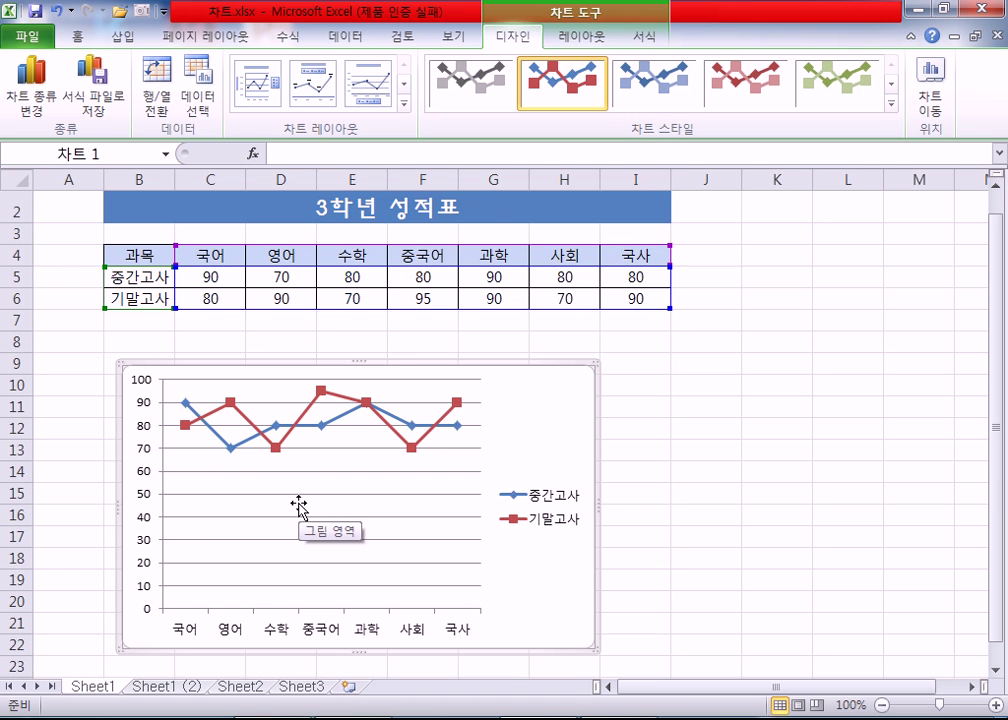
- Change the line chart to the stacked area type in the 영역형 category
click(30, 85)
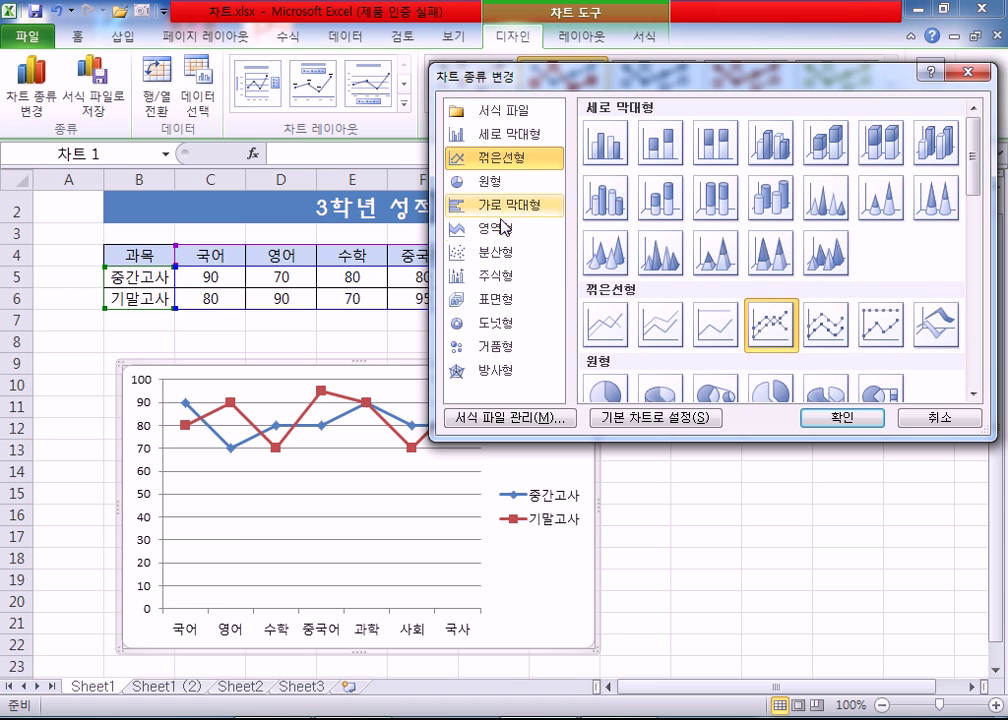
click(506, 228)
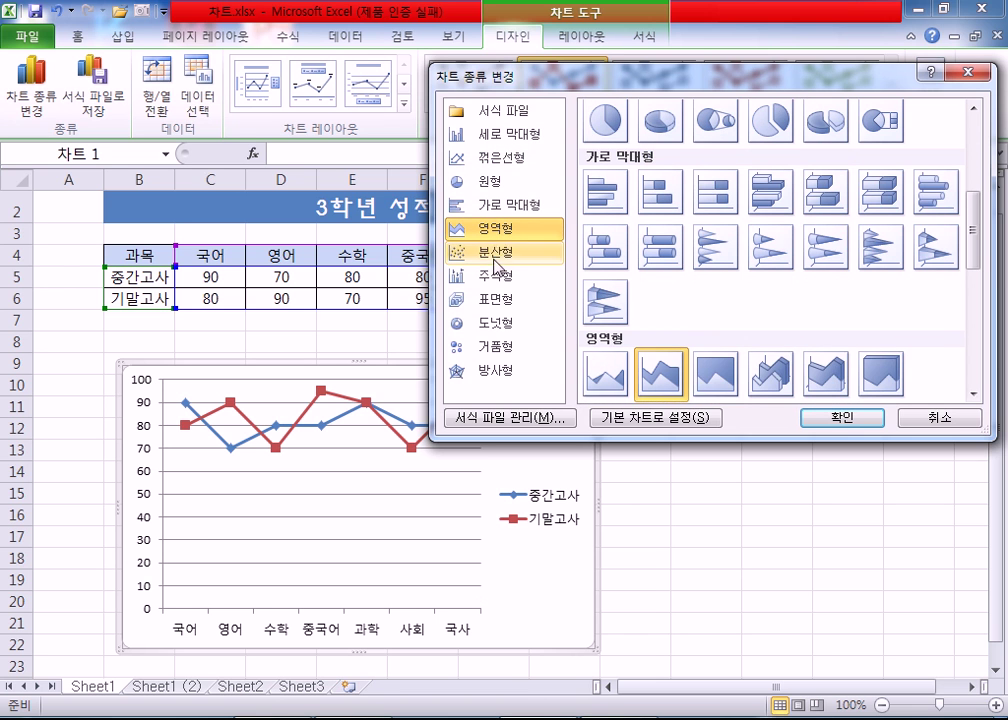
click(840, 417)
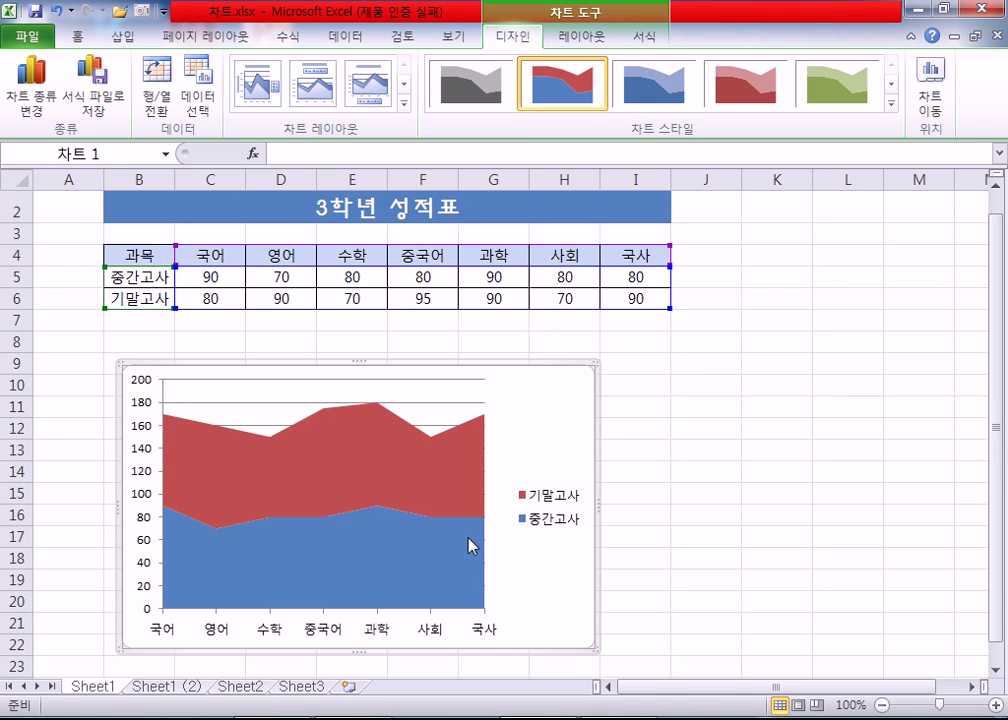
- Change the stacked area chart to the plain, unstacked 2-D area type in the 영역형 category
click(30, 88)
click(601, 380)
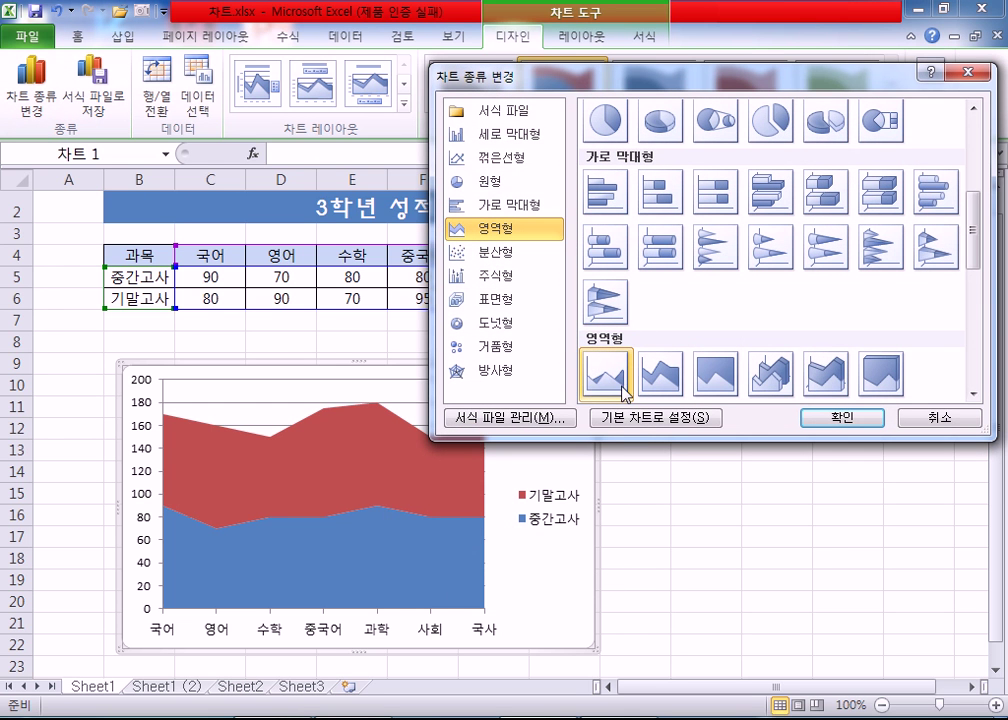
click(505, 228)
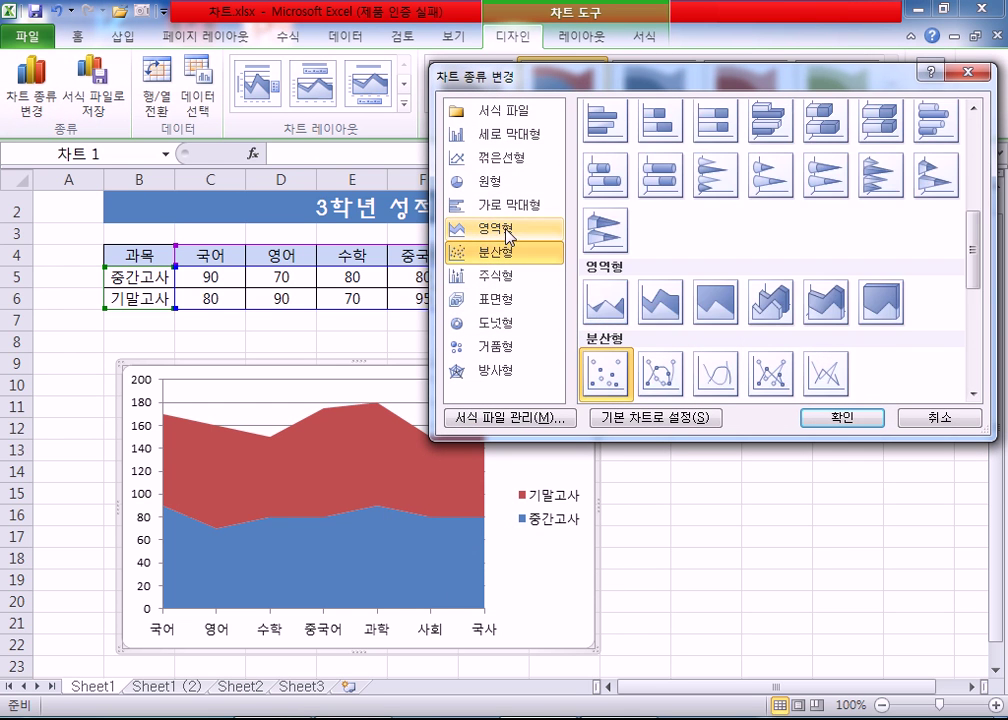
click(661, 302)
click(609, 298)
click(820, 415)
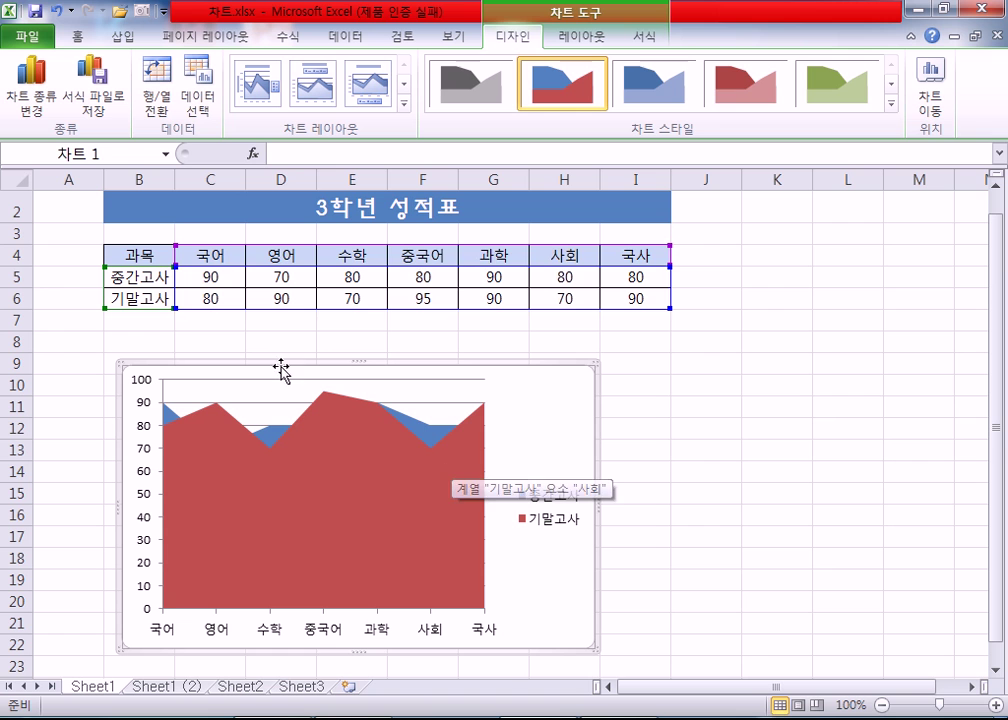
- Set the plain area chart back to the stacked area type in the 영역형 category
click(32, 85)
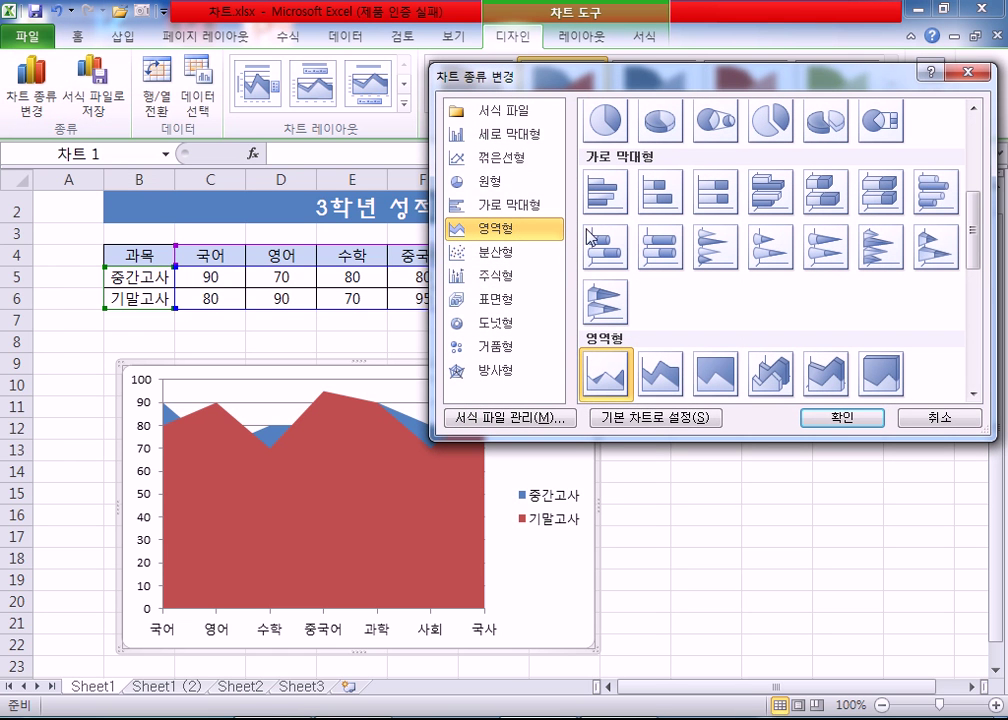
click(659, 388)
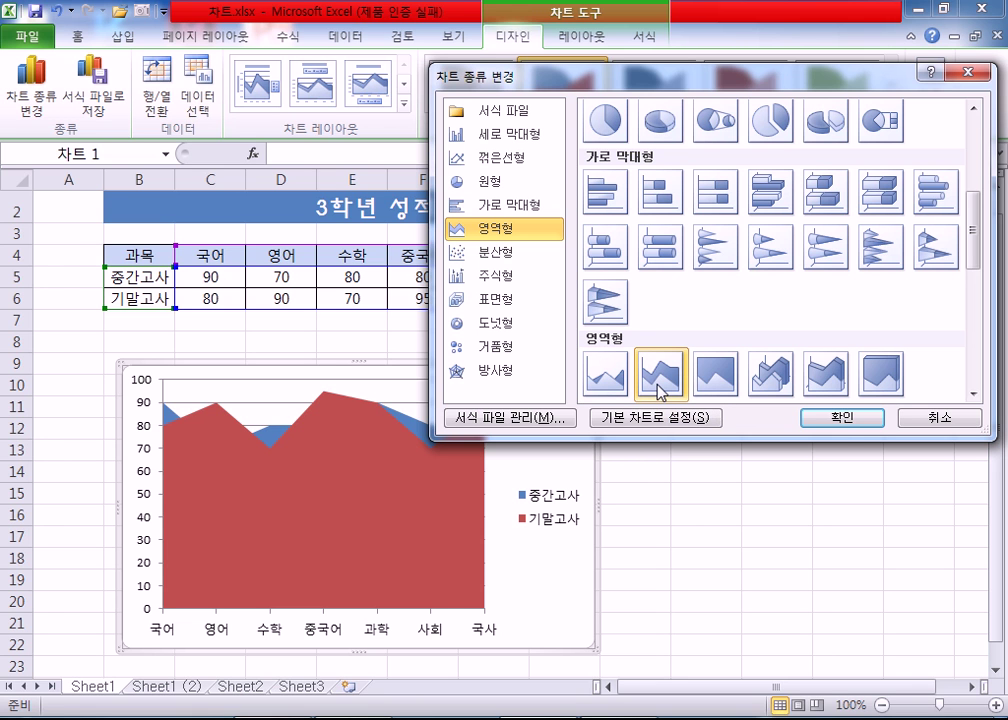
click(845, 420)
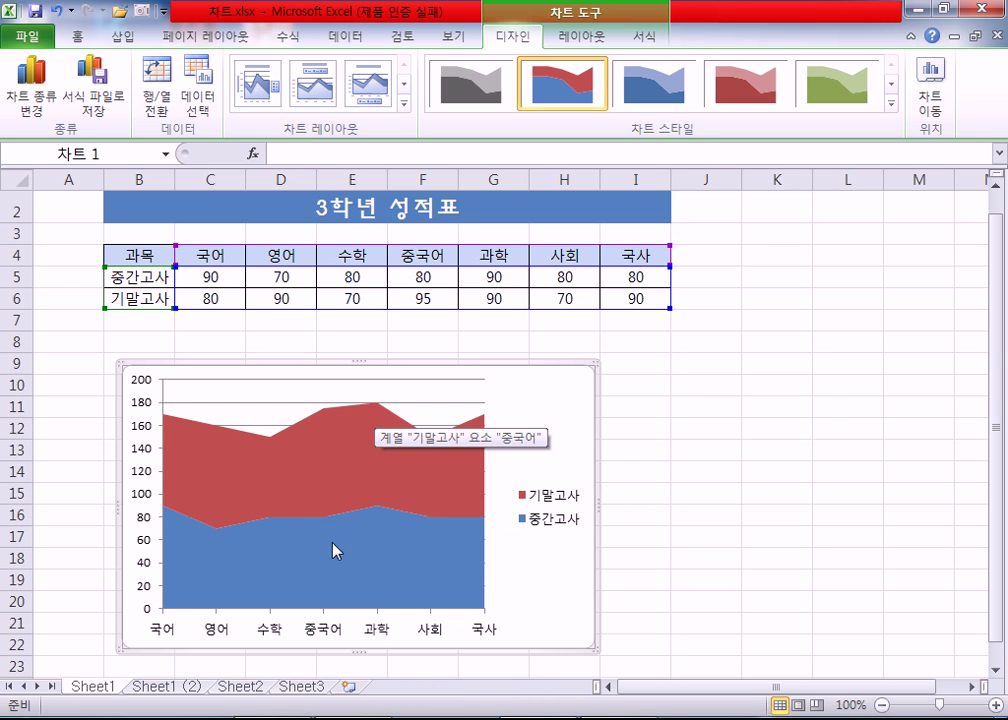
- Change the stacked area chart to the markers-only scatter type in the 분산형 category
click(37, 97)
click(500, 252)
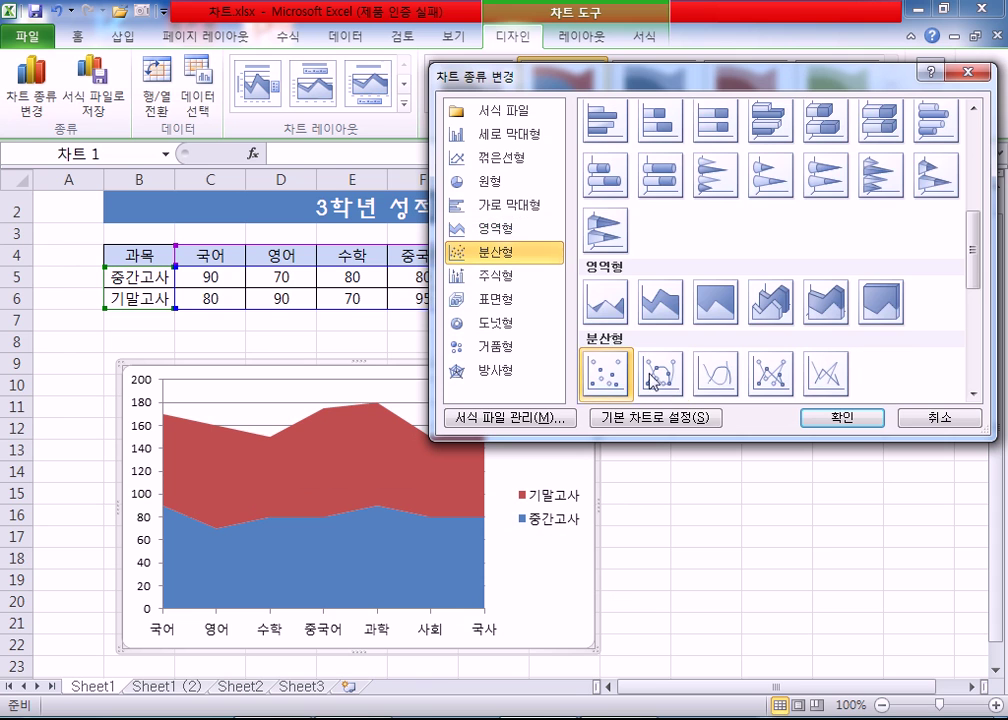
click(832, 418)
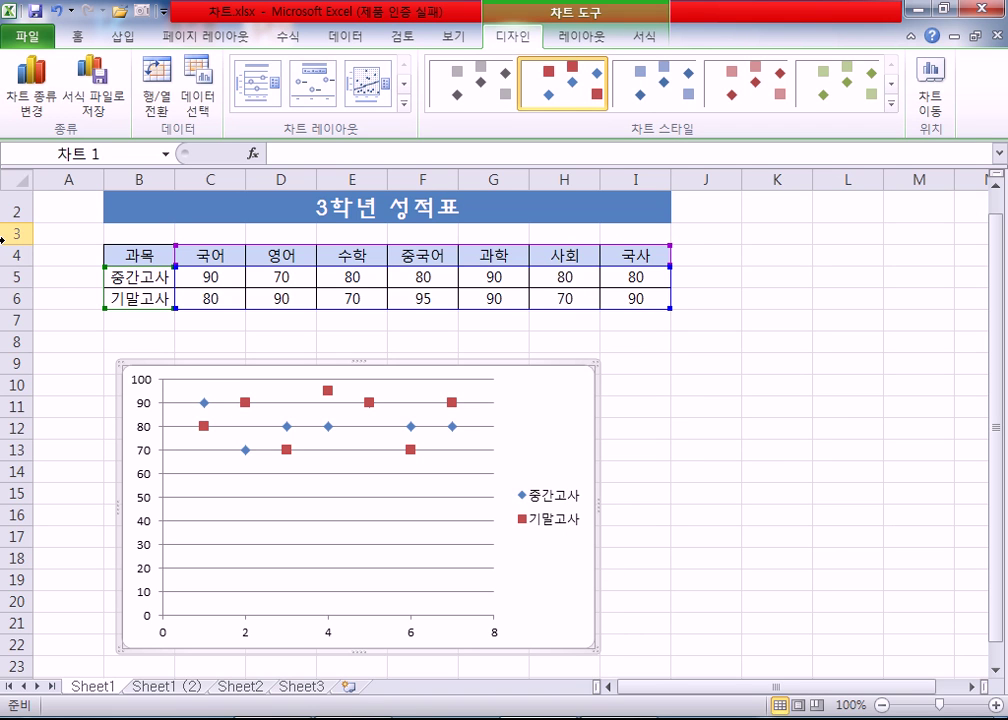
- Change the scatter chart to the 분산형 type with smooth lines and markers
click(38, 95)
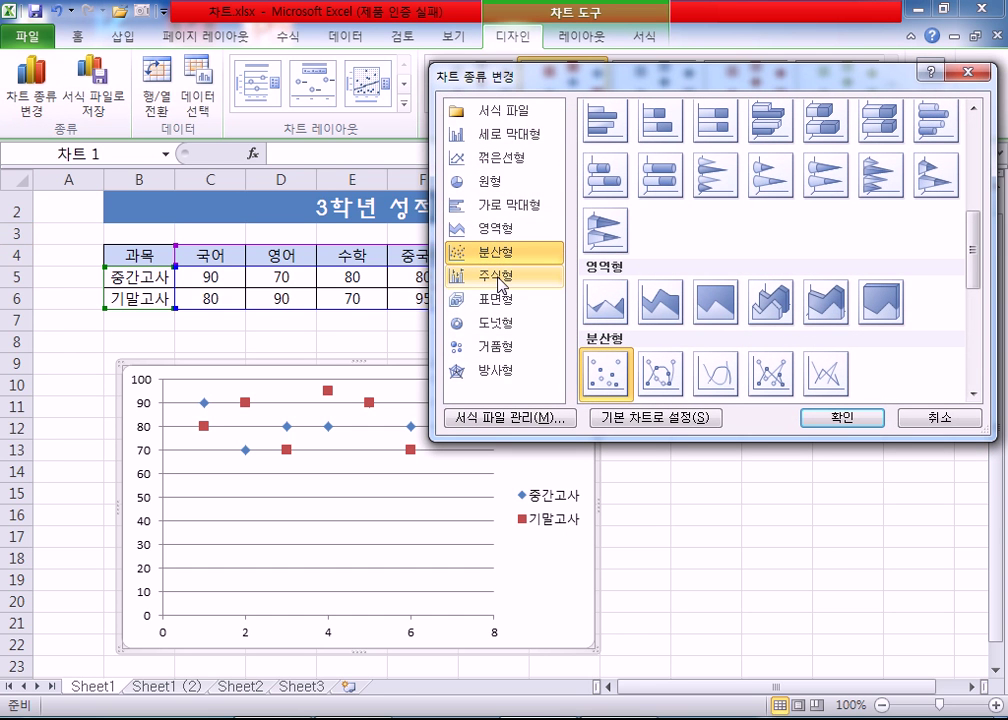
click(659, 374)
click(806, 418)
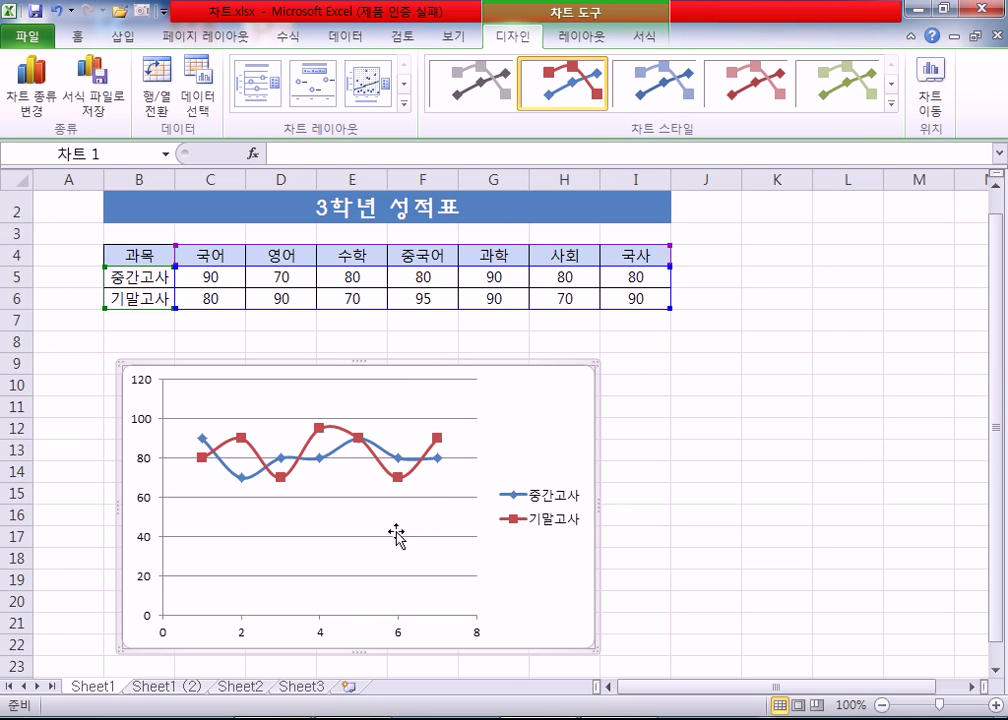
- Try to change the smooth-line scatter chart to the first stock type in the 주식형 category
click(36, 110)
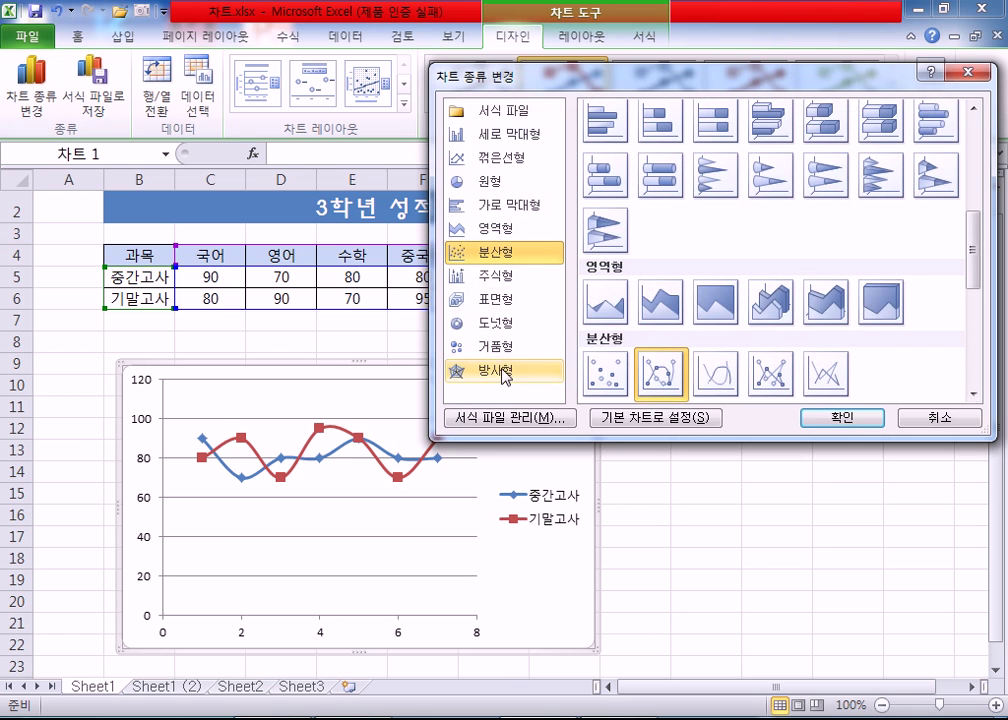
click(496, 280)
click(830, 427)
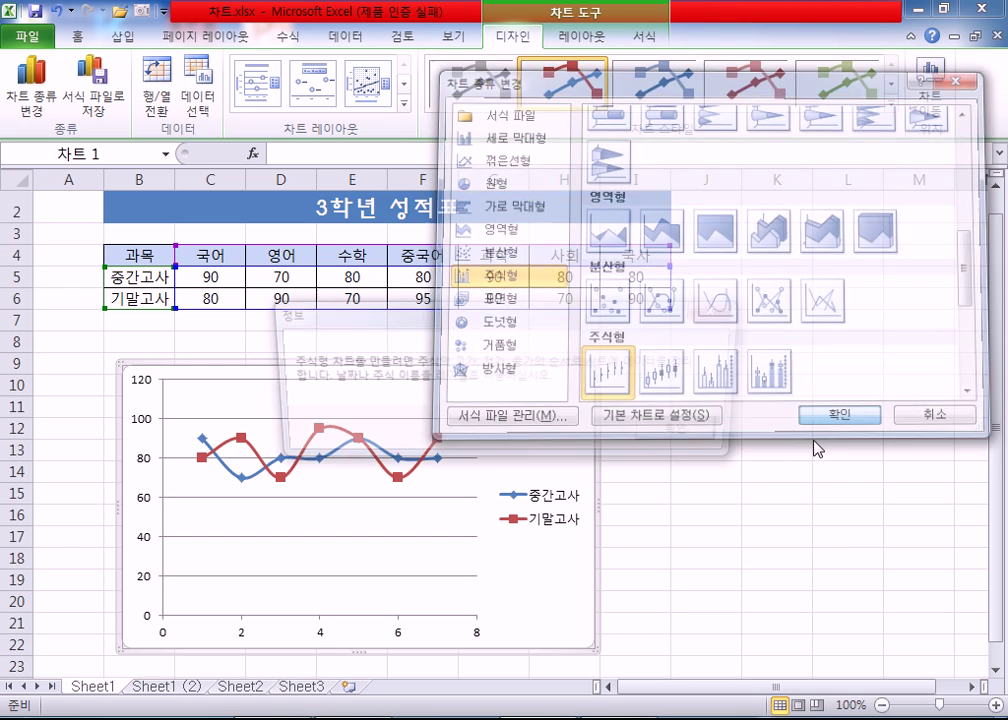
click(686, 434)
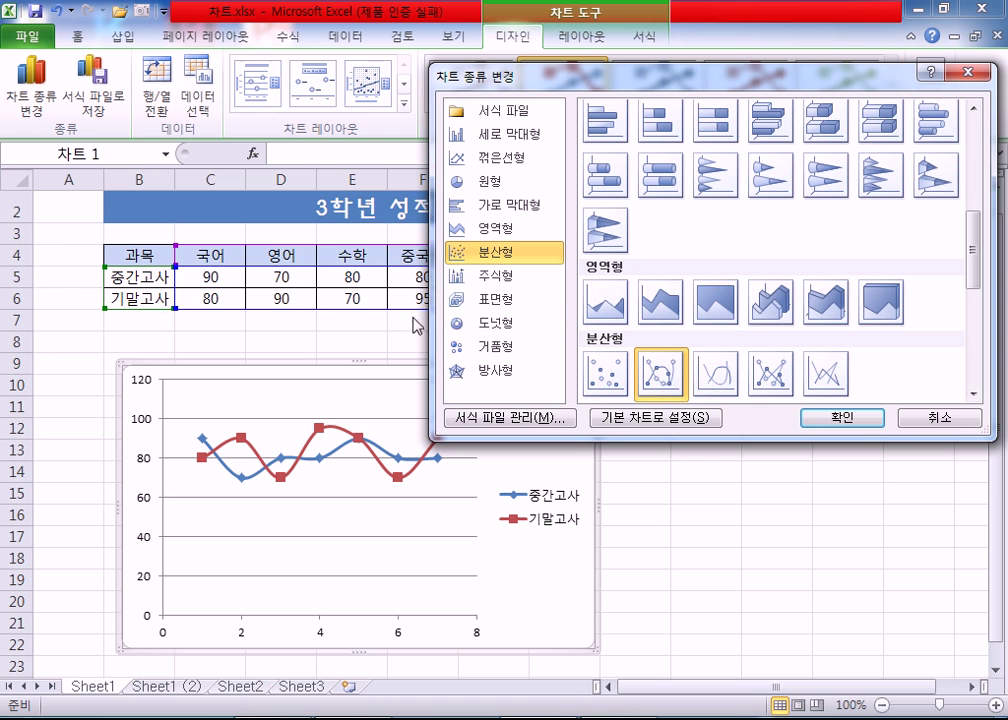
- Change the chart to the filled 3-D surface type in the 표면형 category
click(502, 299)
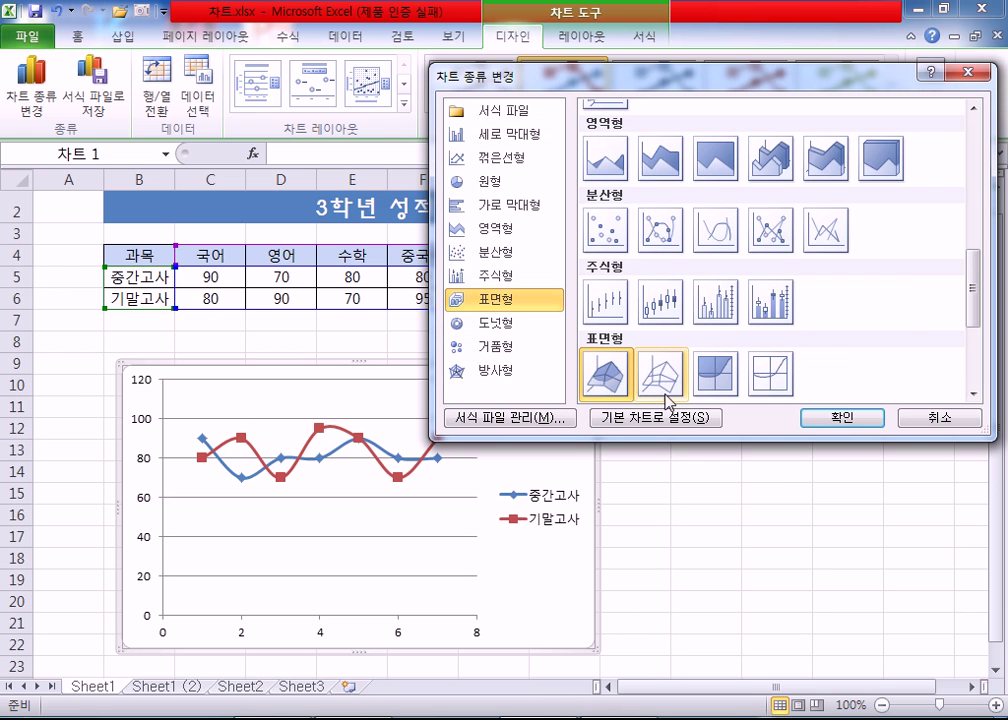
click(846, 420)
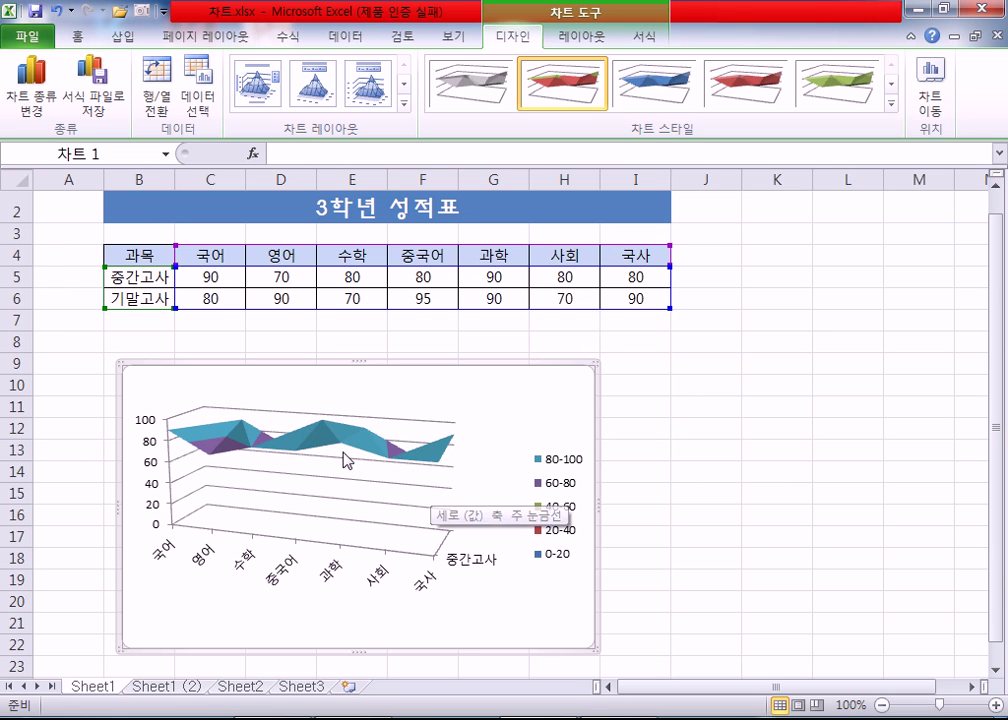
- Browse the doughnut category (도넛형) and change the surface chart to the plain bubble type in the 거품형 category
click(37, 113)
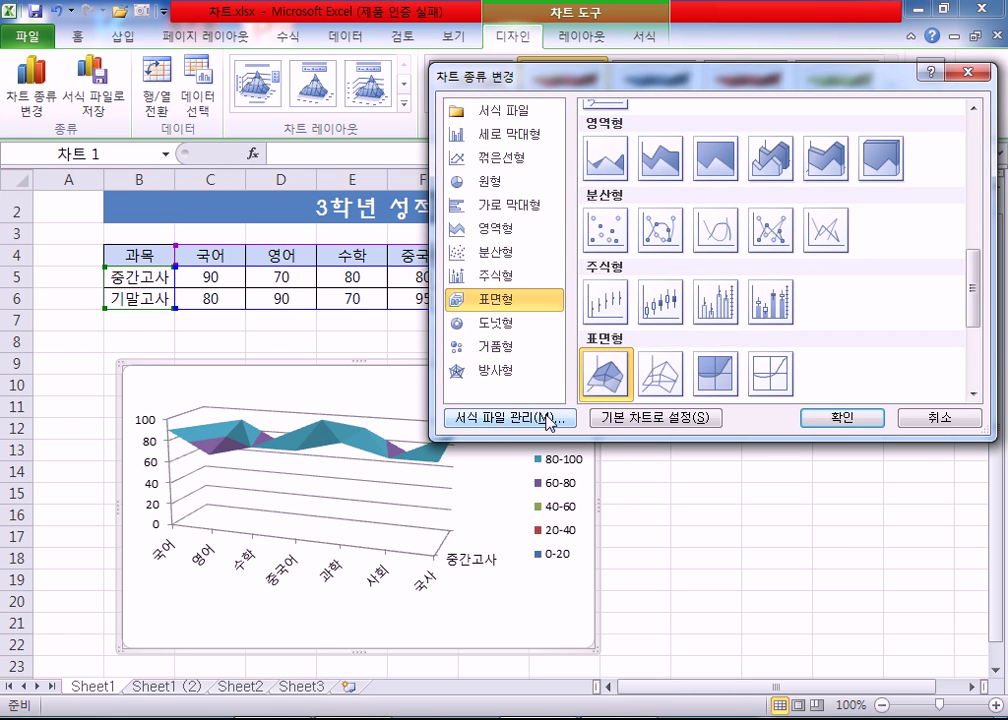
click(500, 323)
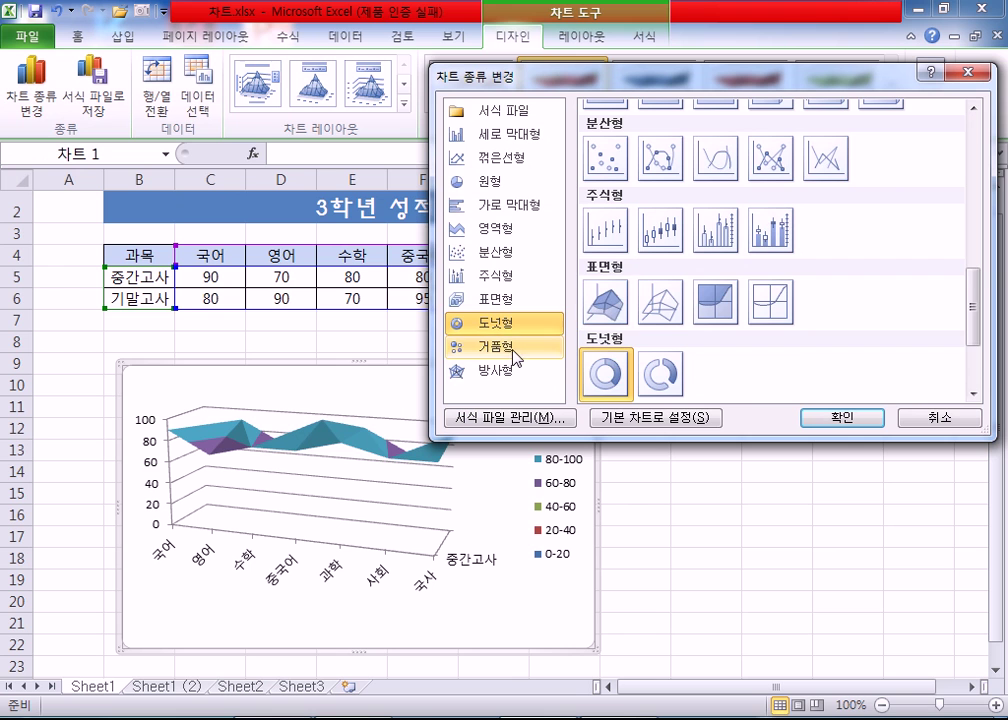
click(510, 348)
click(840, 418)
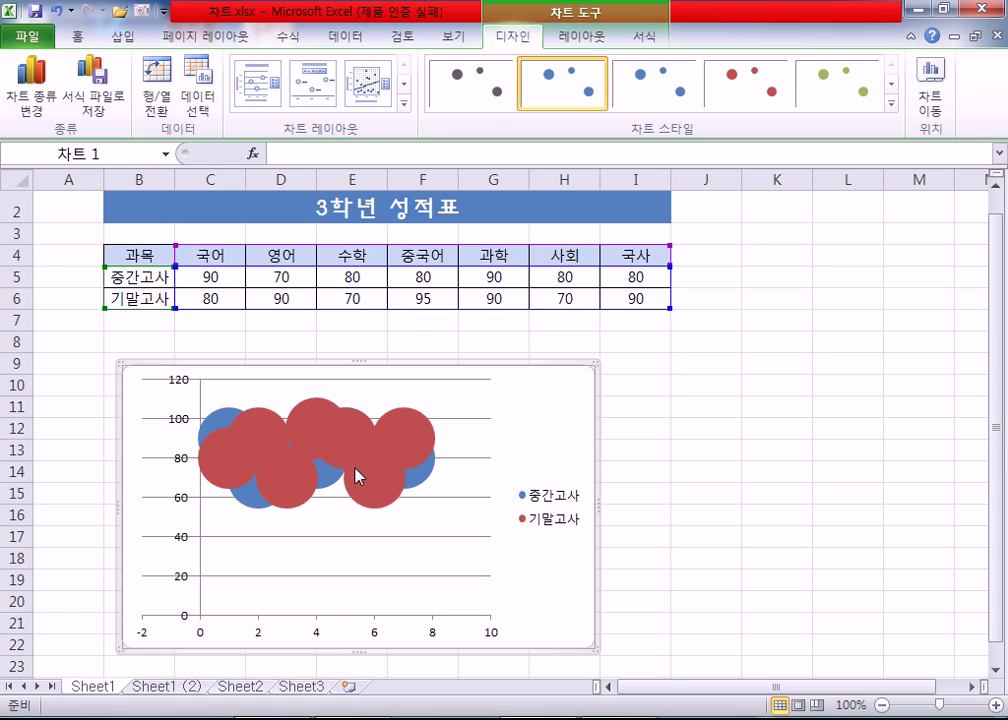
mouse_move(367, 449)
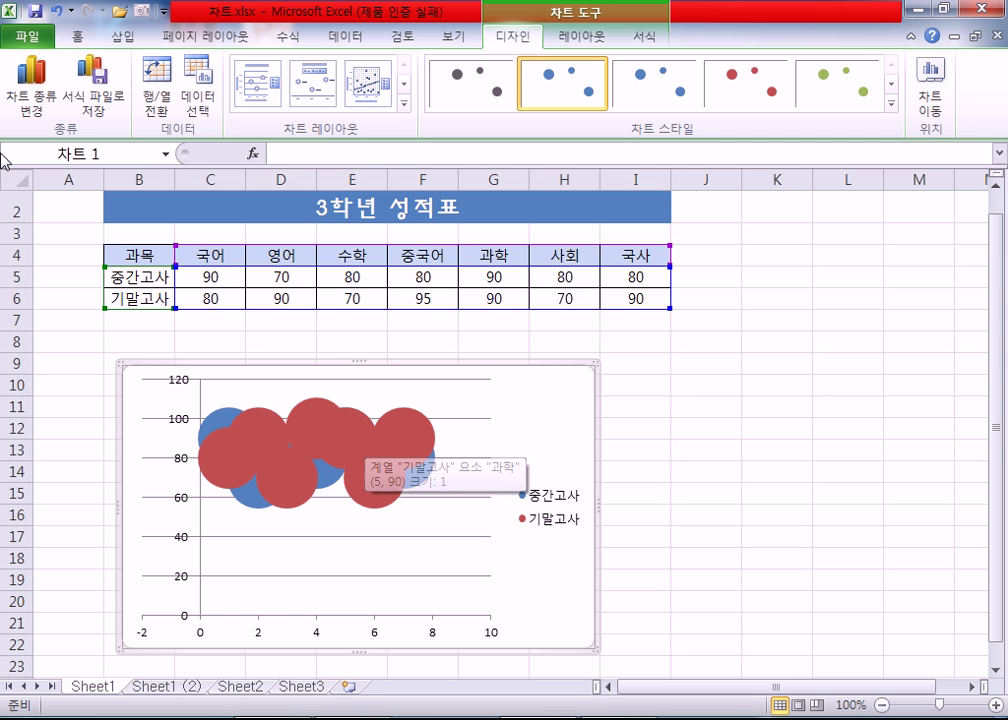
- Change the bubble chart to the radar type with markers in the 방사형 category and examine its plotted subject scores
click(32, 88)
click(483, 370)
click(660, 372)
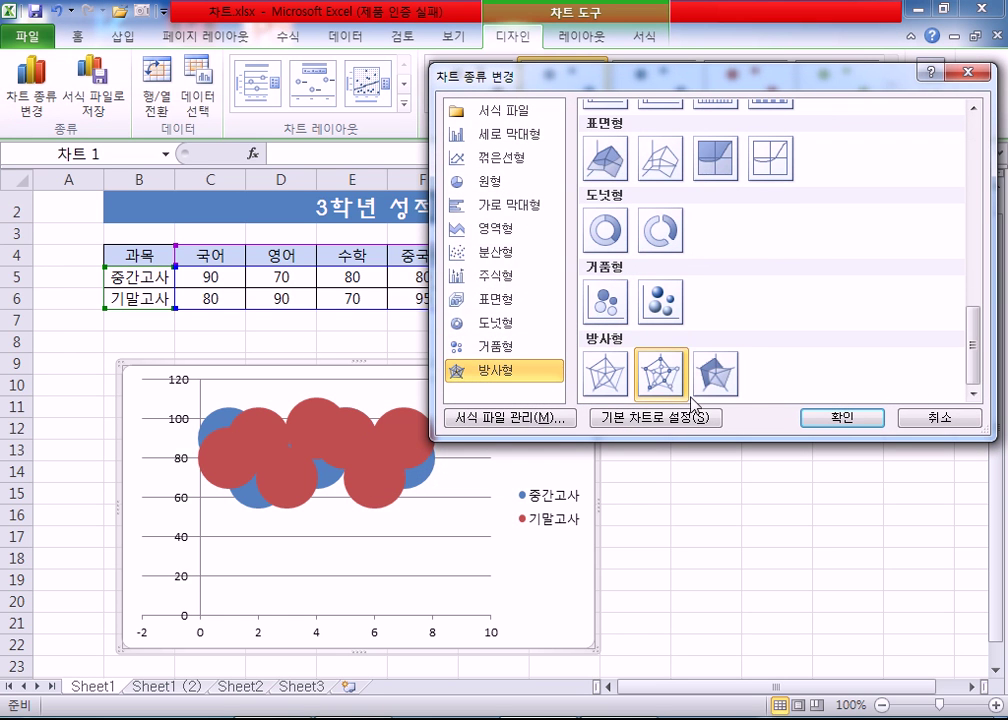
click(838, 418)
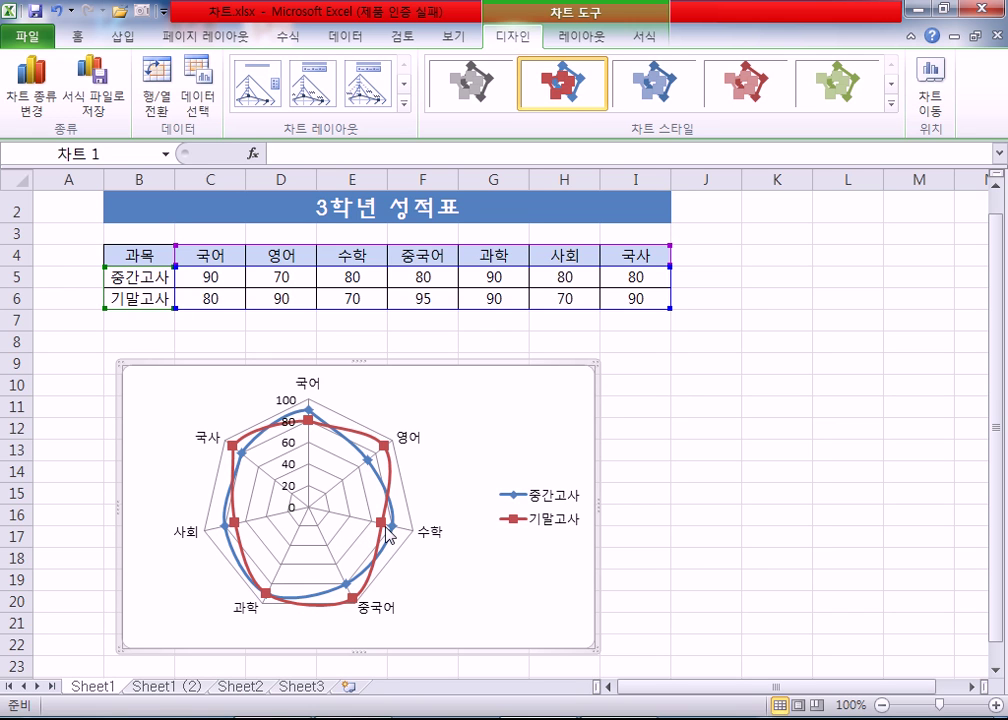
mouse_move(386, 535)
mouse_move(236, 532)
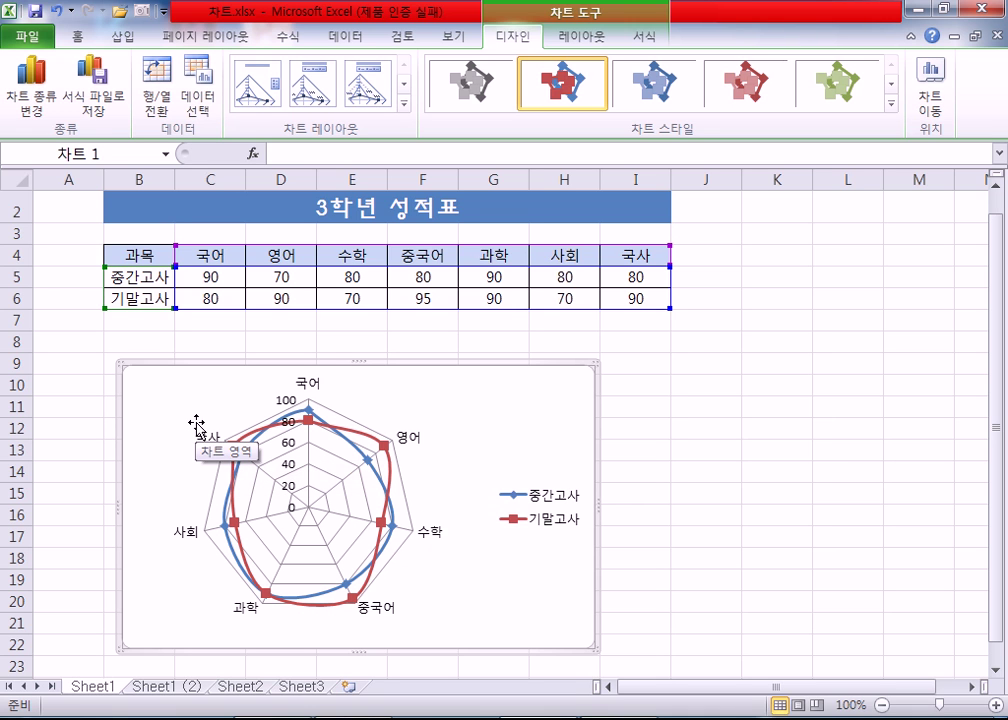
mouse_move(353, 607)
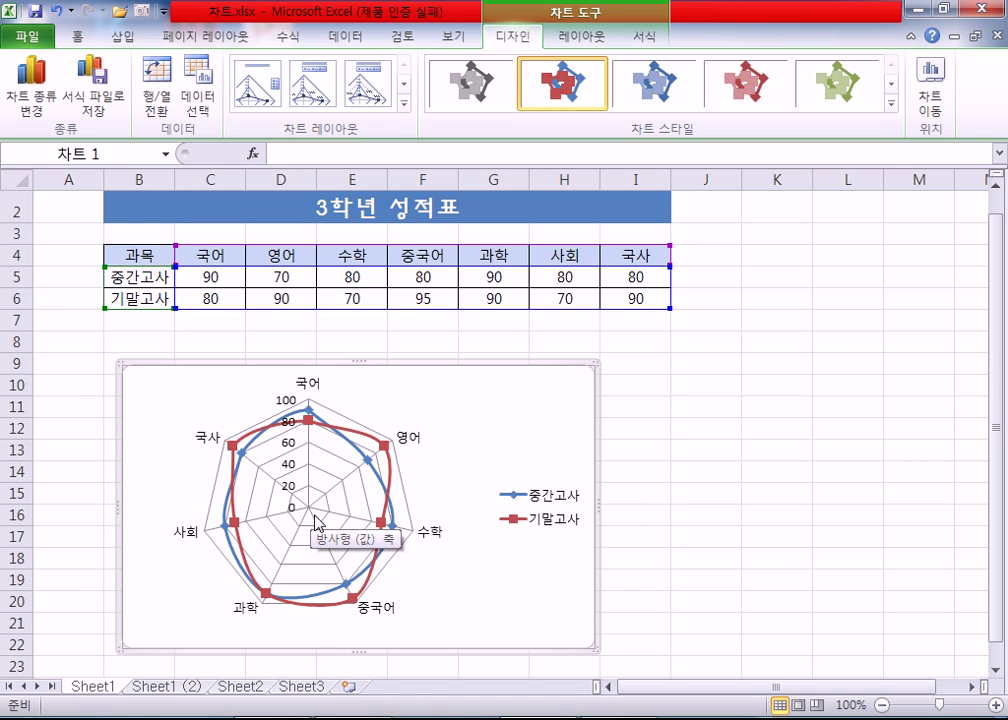
- Change the radar chart to the 2-D clustered column type in the 세로 막대형 category
click(31, 95)
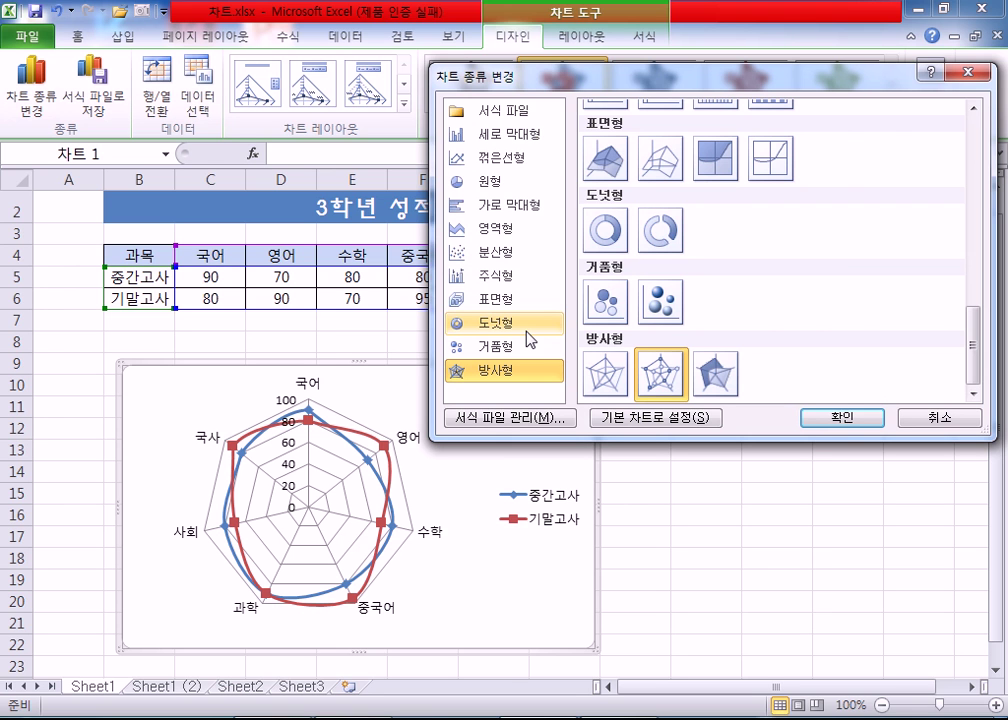
click(502, 136)
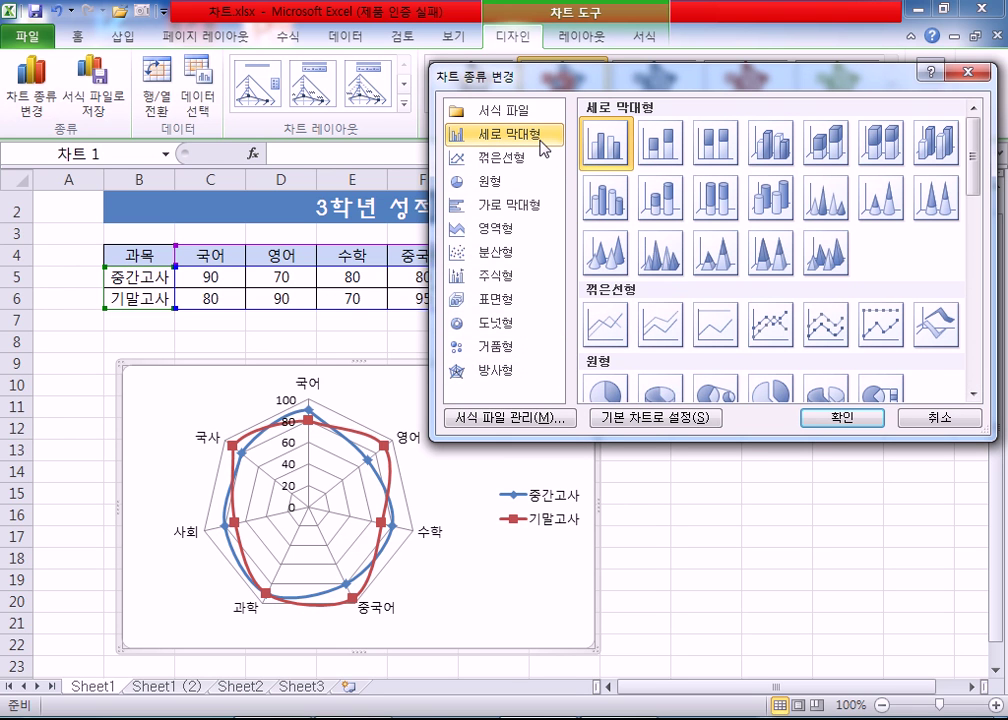
click(820, 419)
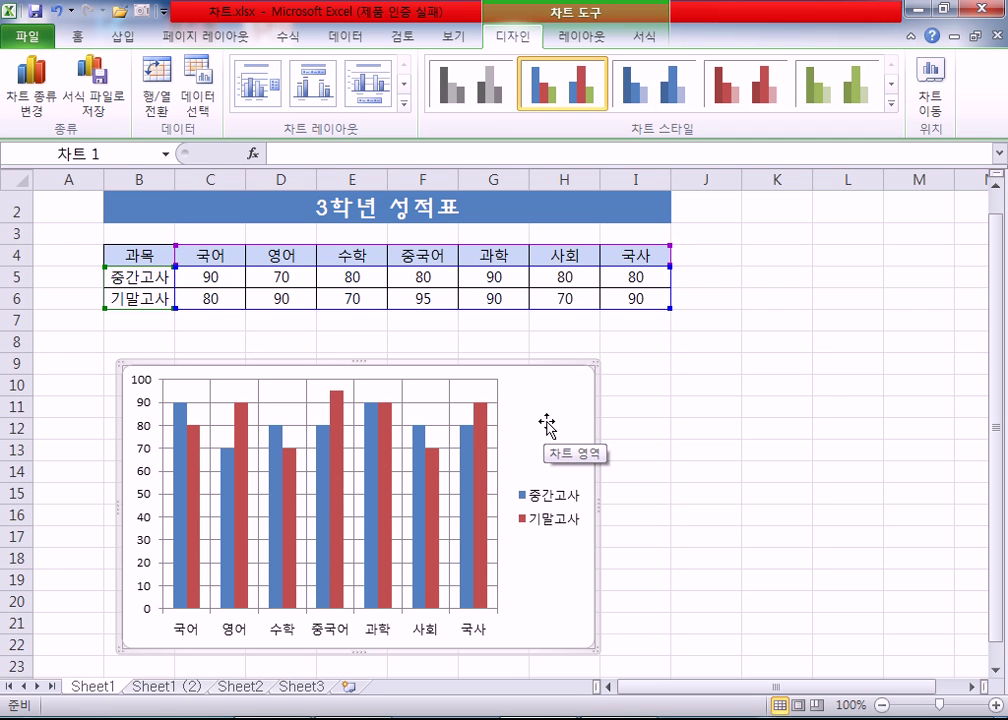
click(31, 82)
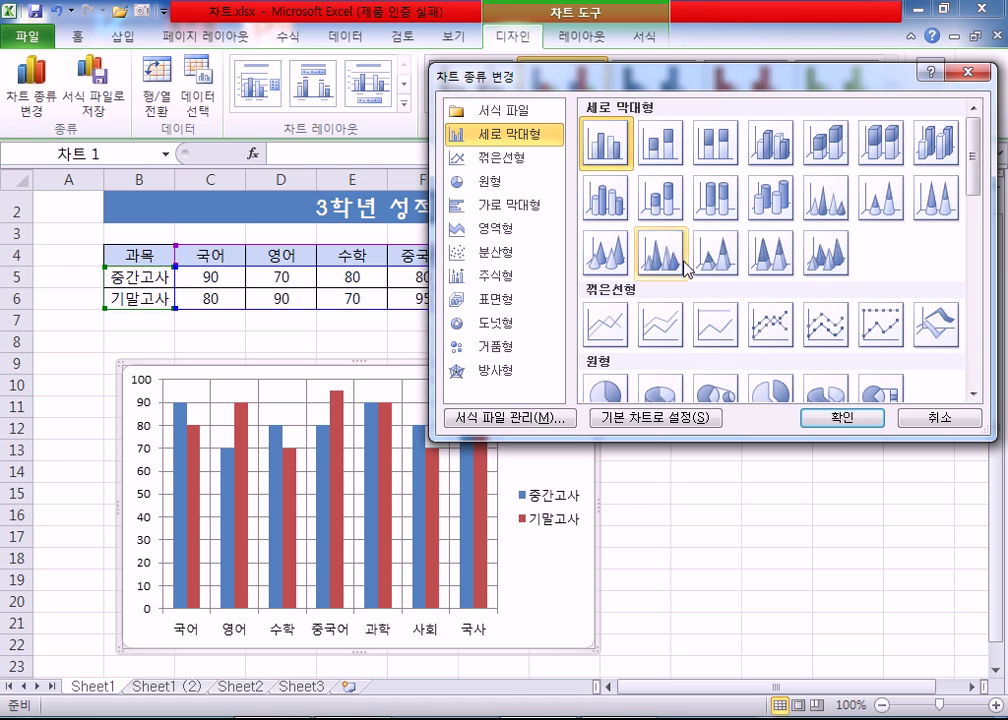
click(845, 416)
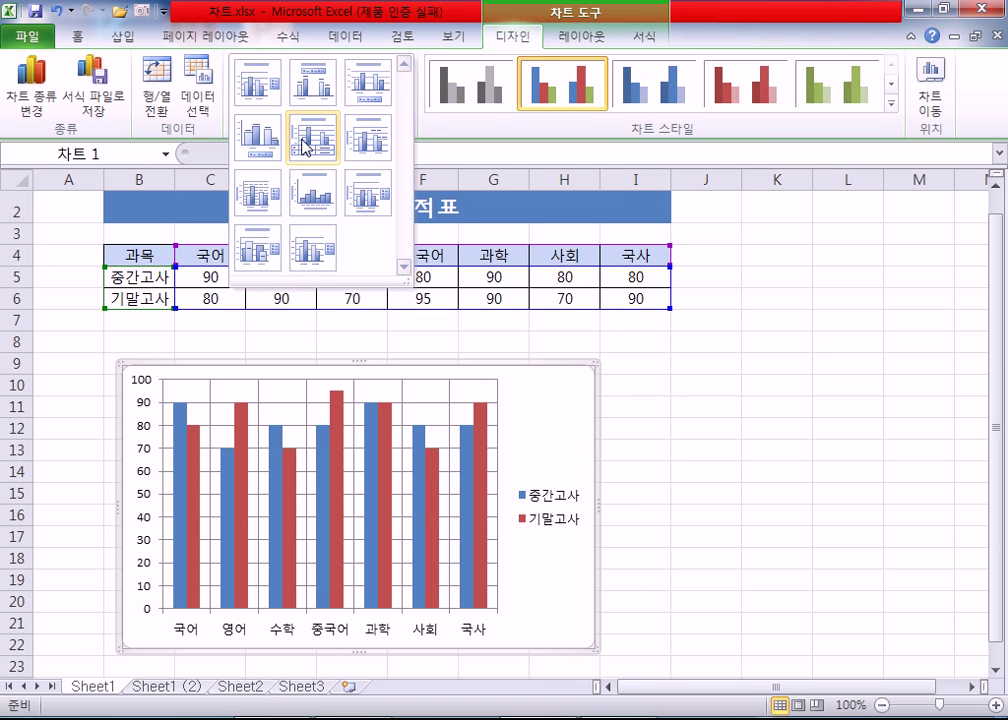
- Try the first four chart layouts in order on the column chart, ending with the untitled one with data labels and a bottom legend
click(263, 94)
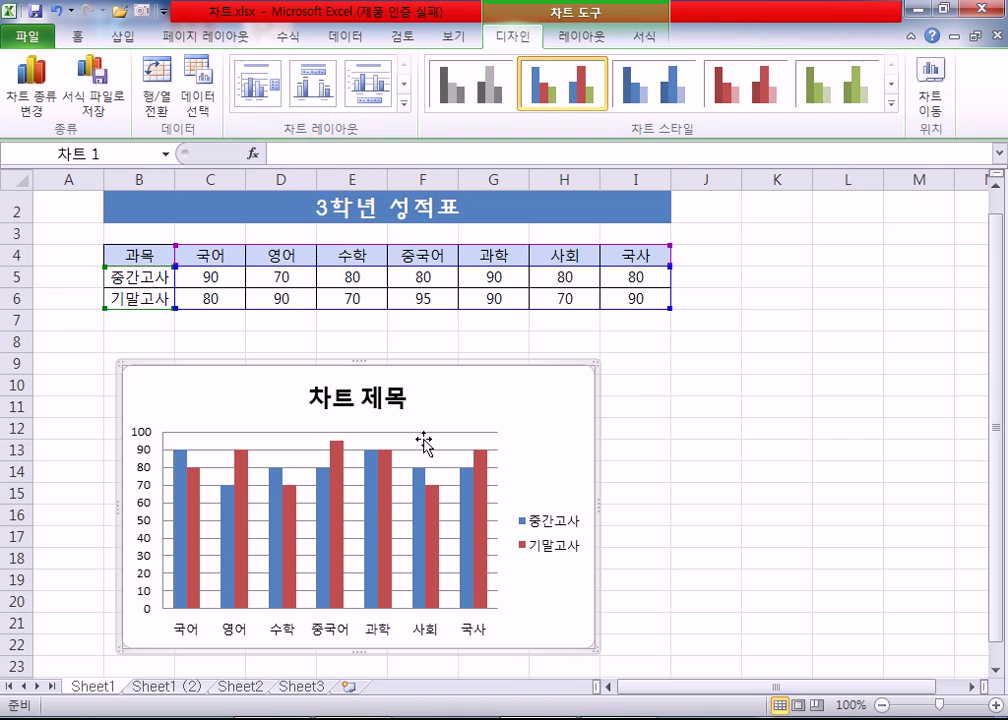
click(318, 97)
click(366, 84)
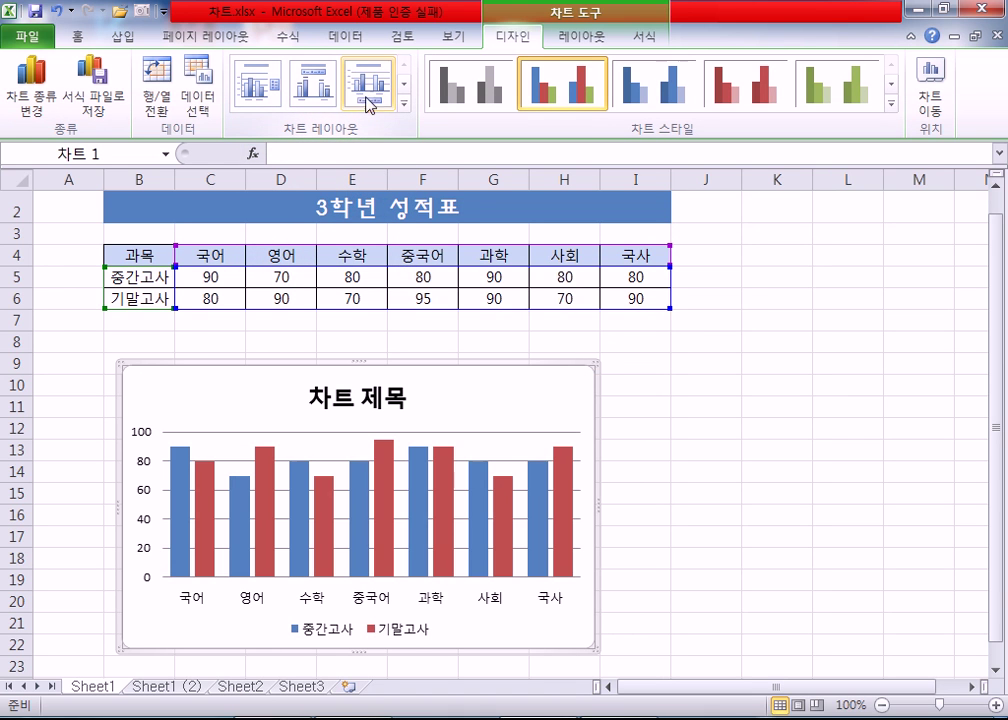
click(405, 106)
click(254, 146)
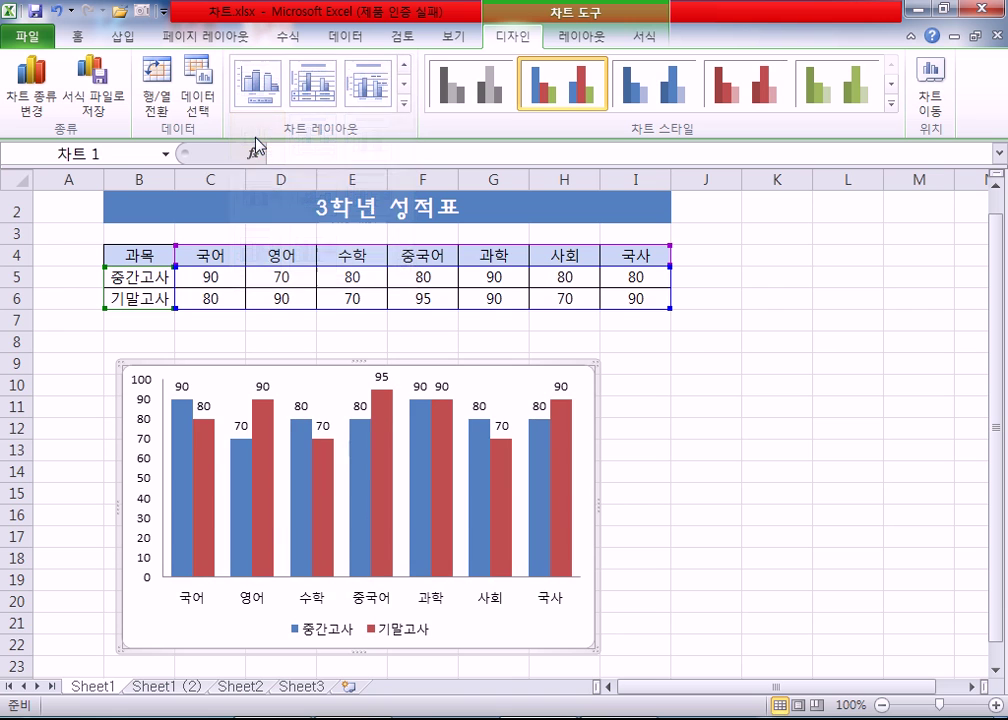
- Try the fifth, sixth, seventh and ninth chart layouts on the column chart, ending with chart and axis titles and a right-side legend
click(332, 99)
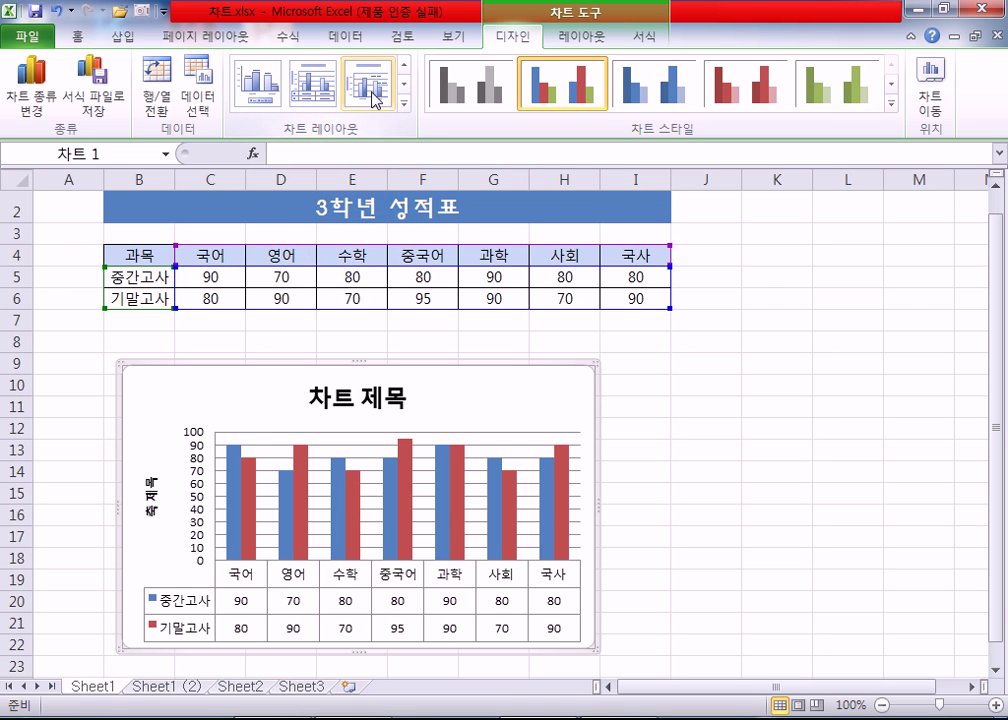
click(378, 95)
click(404, 104)
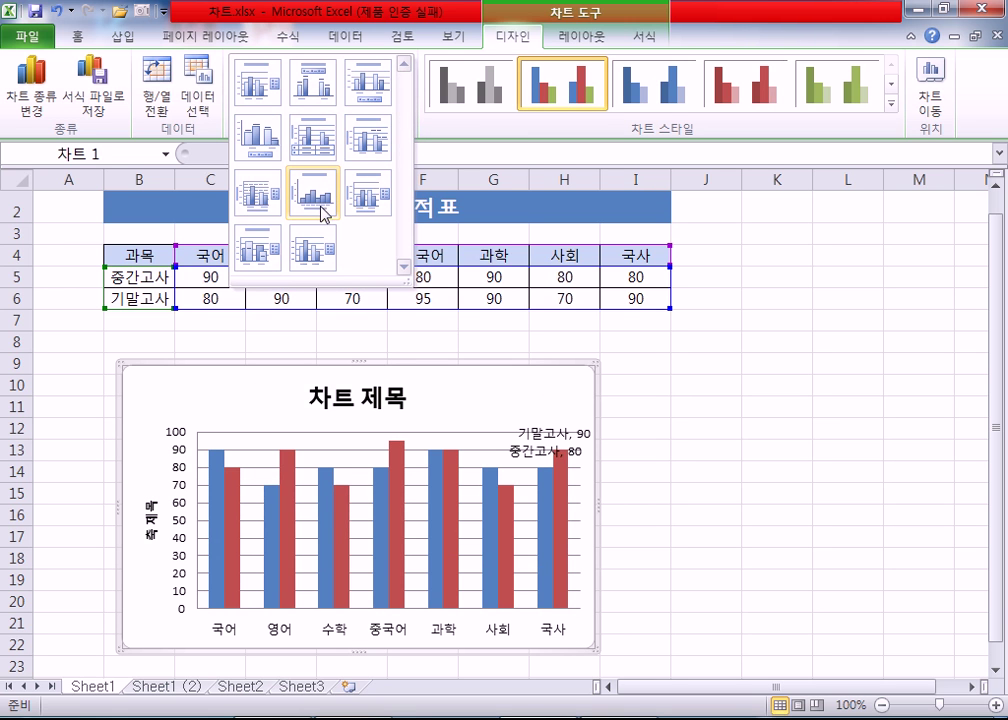
click(260, 204)
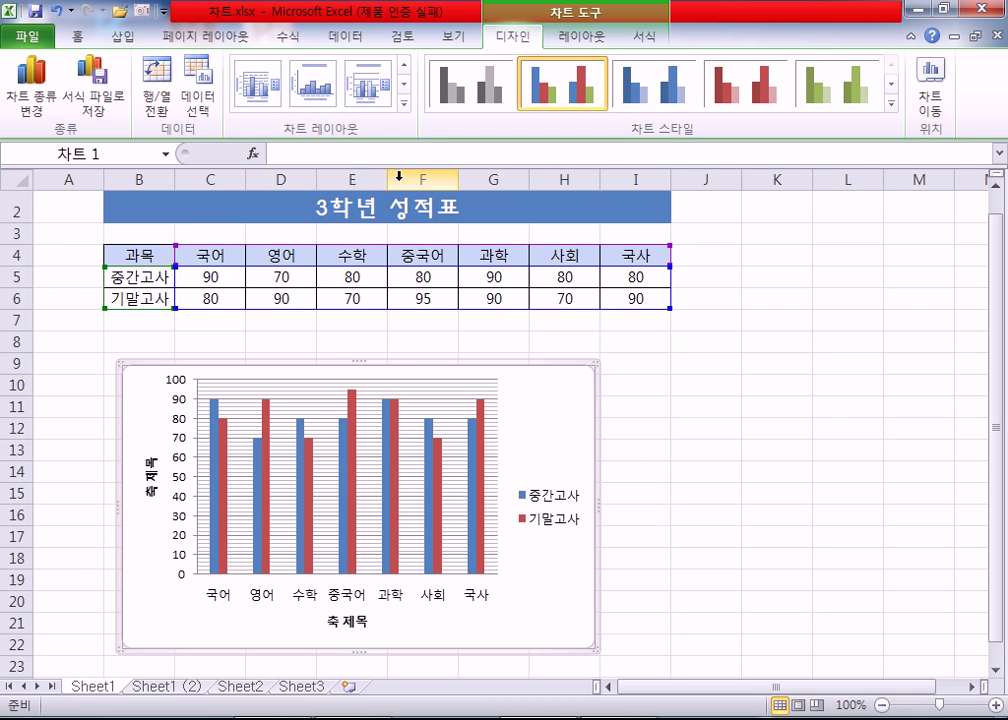
click(404, 104)
click(376, 207)
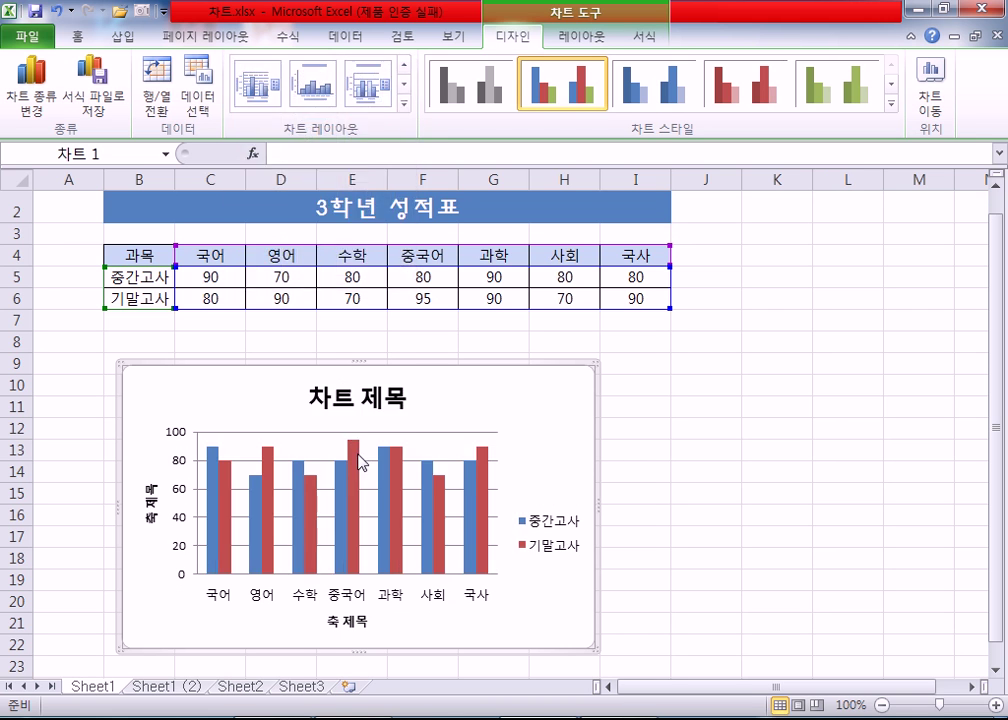
- Set the column chart to the first layout, with a chart title, right-side legend and no axis titles
click(404, 106)
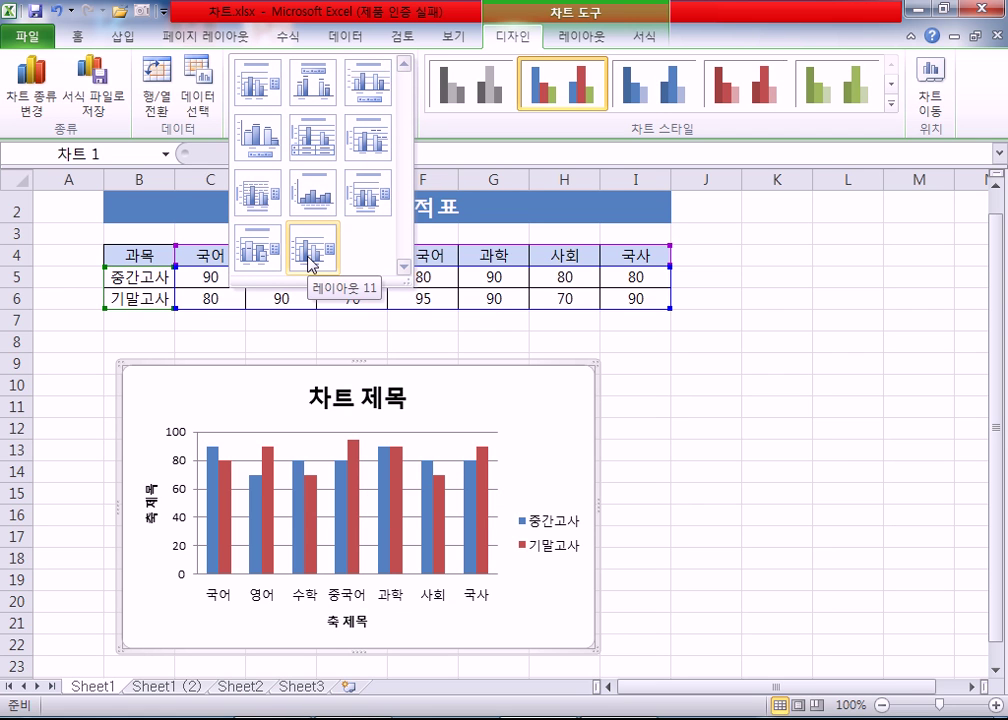
click(258, 84)
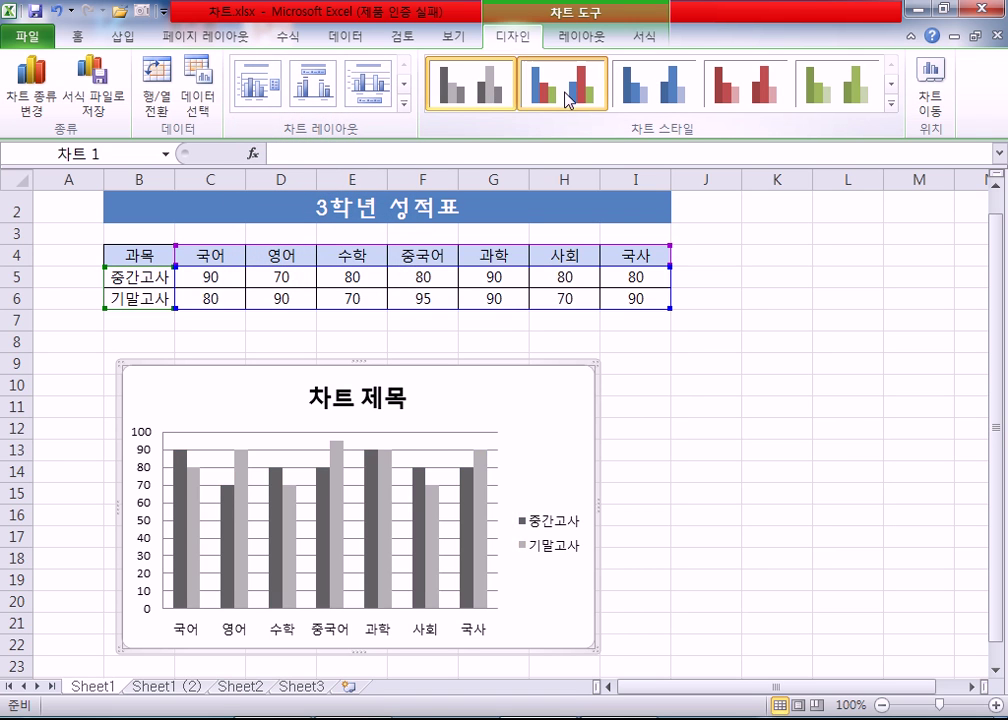
- Try the green chart style and replace it with the red style that has outlined columns and a pink plot area
click(830, 86)
click(889, 108)
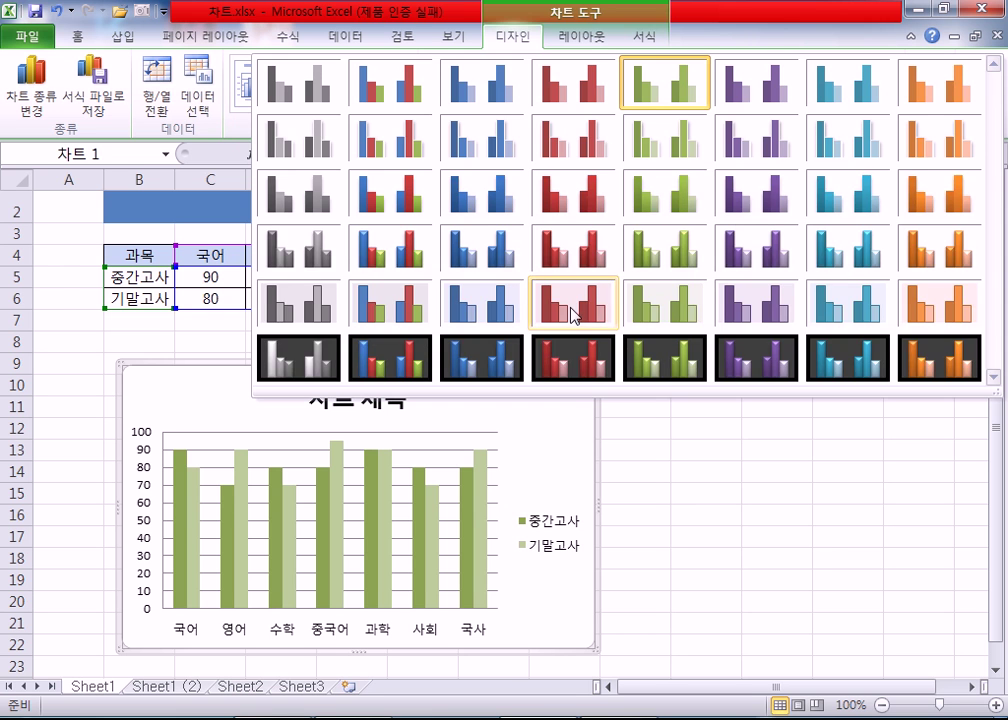
click(574, 312)
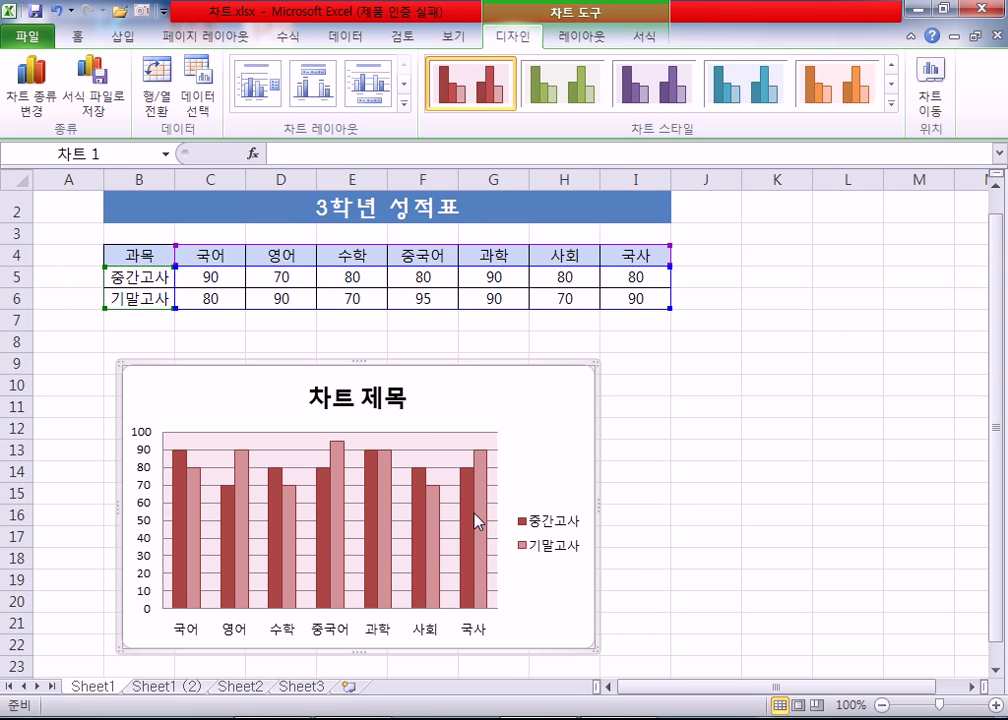
- Try the second chart layout on the column chart and replace it with the third, which has a title and bottom legend
mouse_move(476, 521)
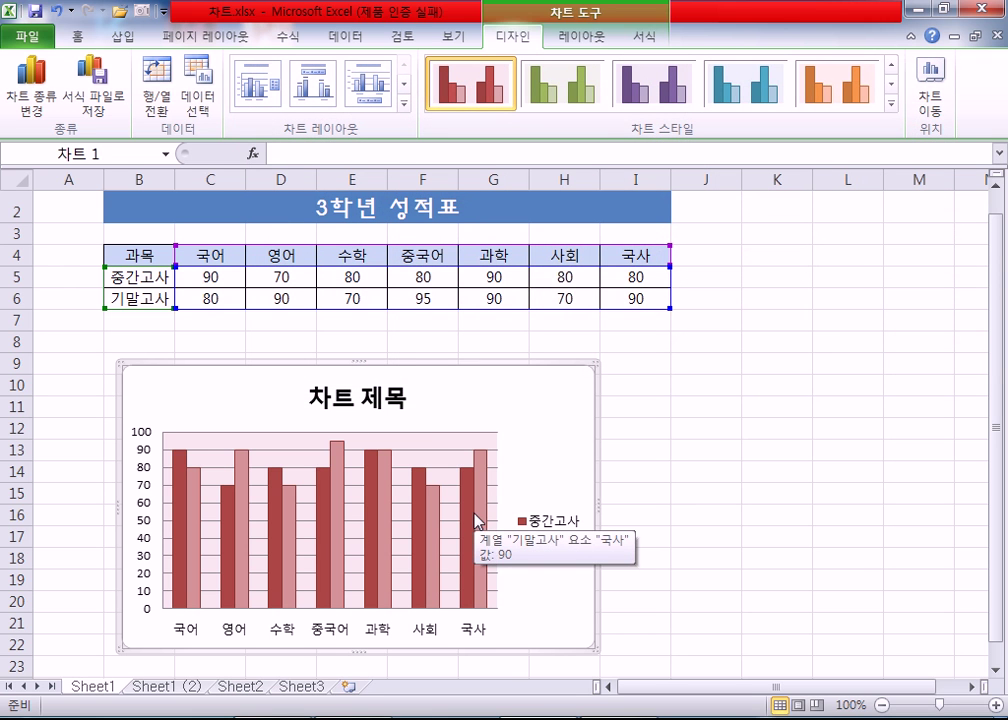
click(404, 103)
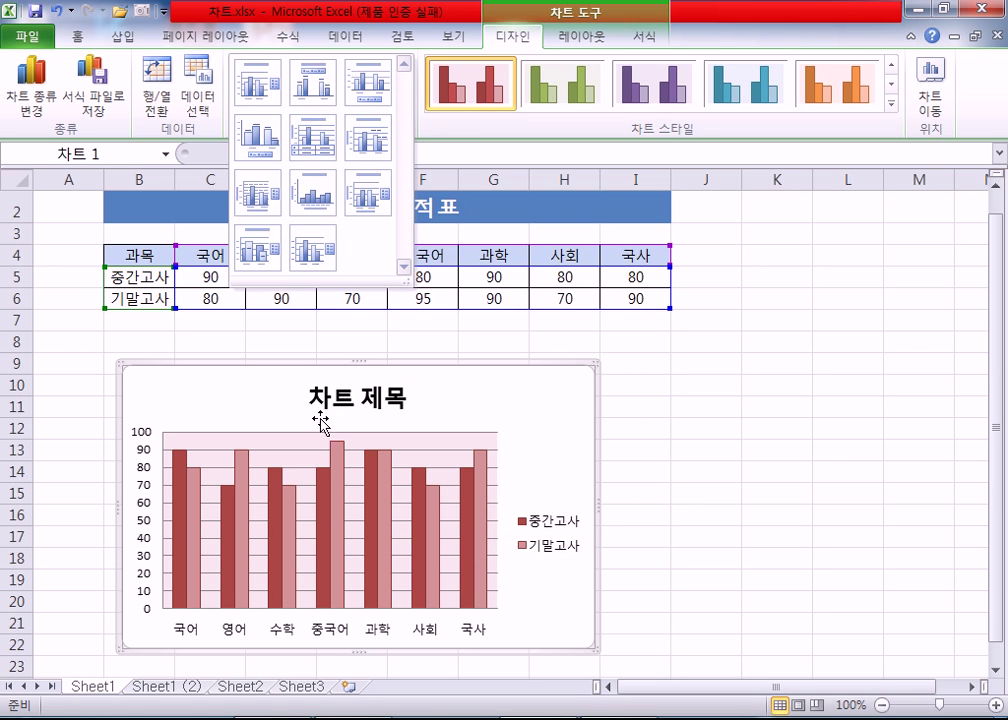
click(313, 85)
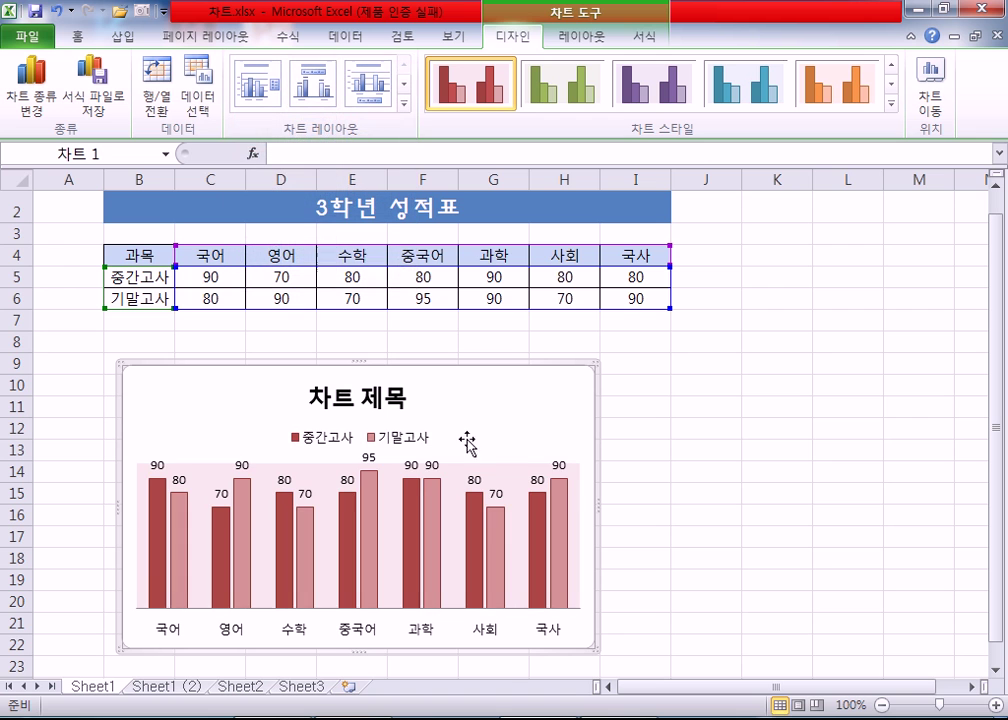
click(404, 103)
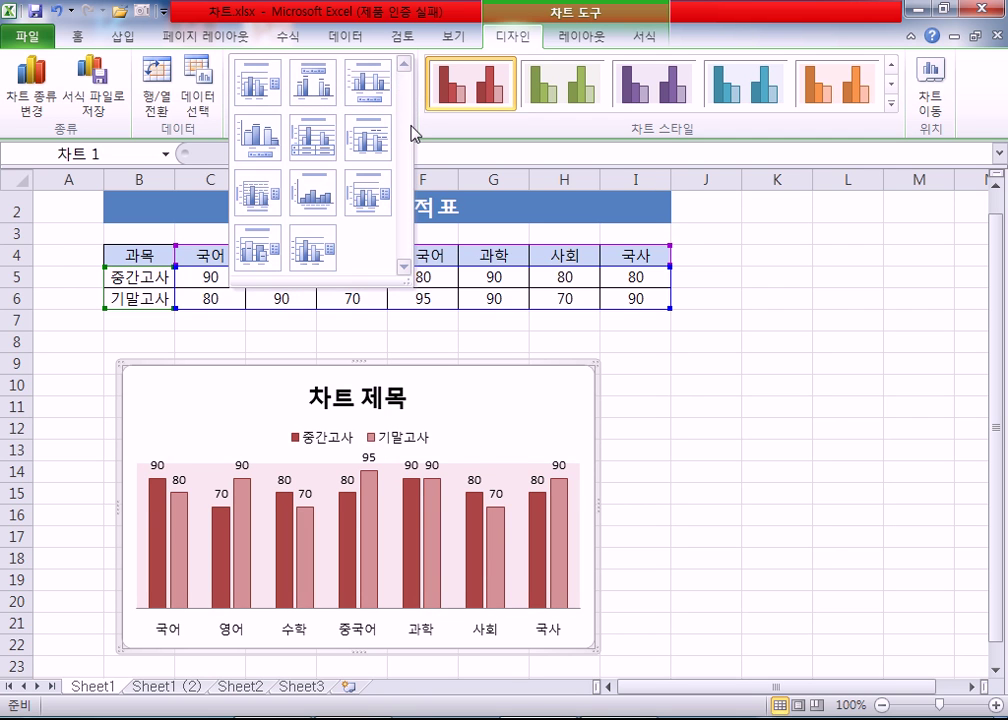
click(372, 92)
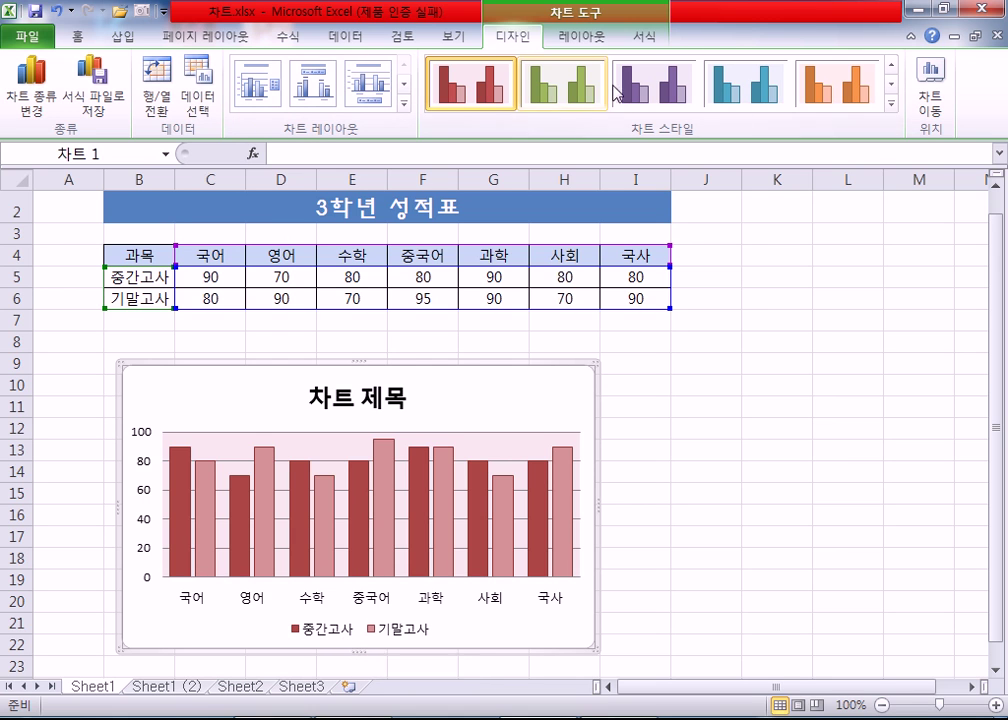
- Try the gray and purple first-row chart styles on the column chart, ending with the teal style in the second row
click(892, 105)
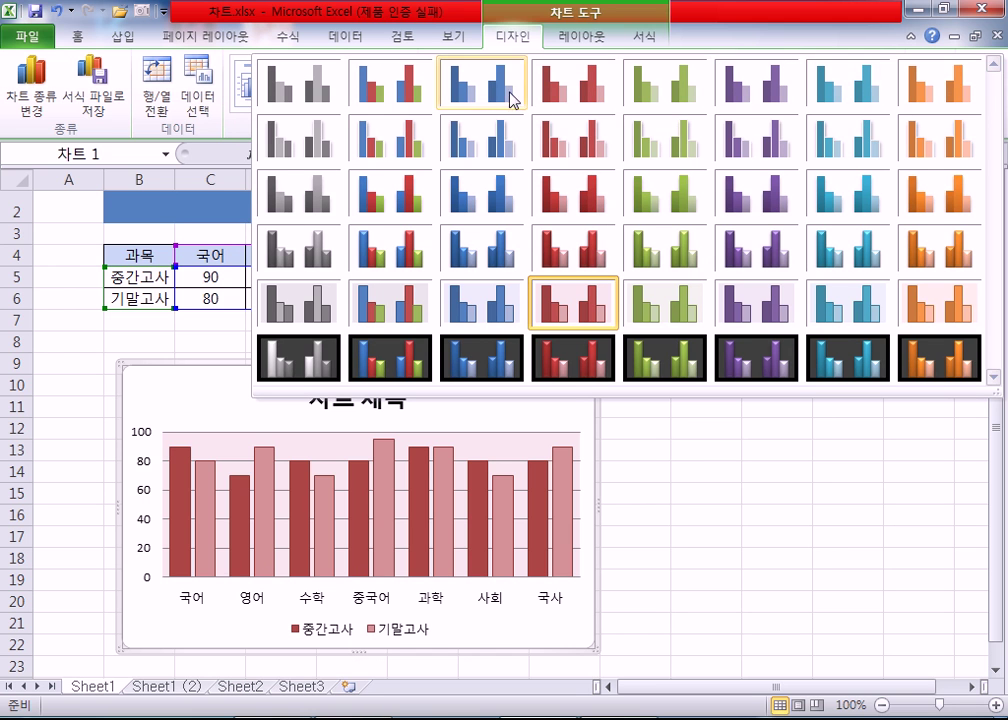
click(318, 86)
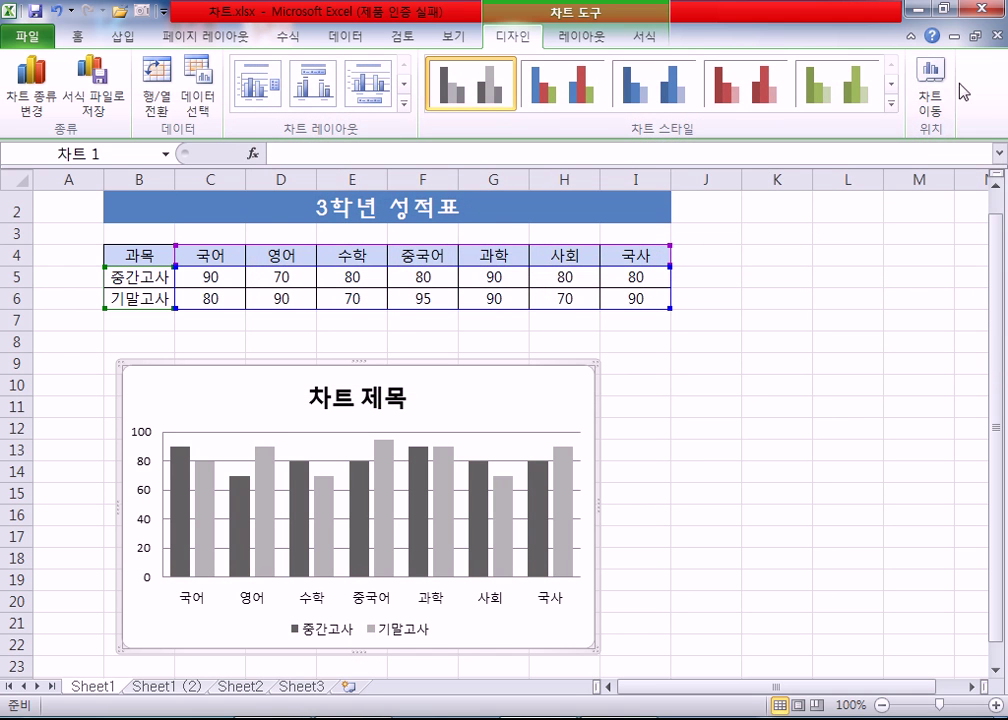
click(891, 104)
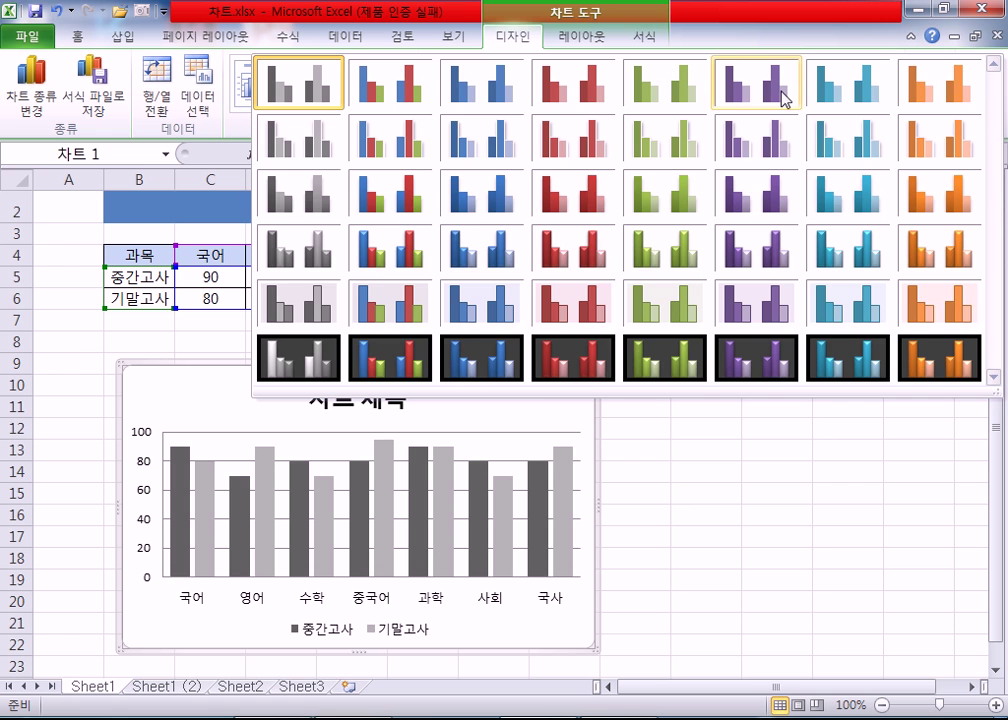
click(780, 94)
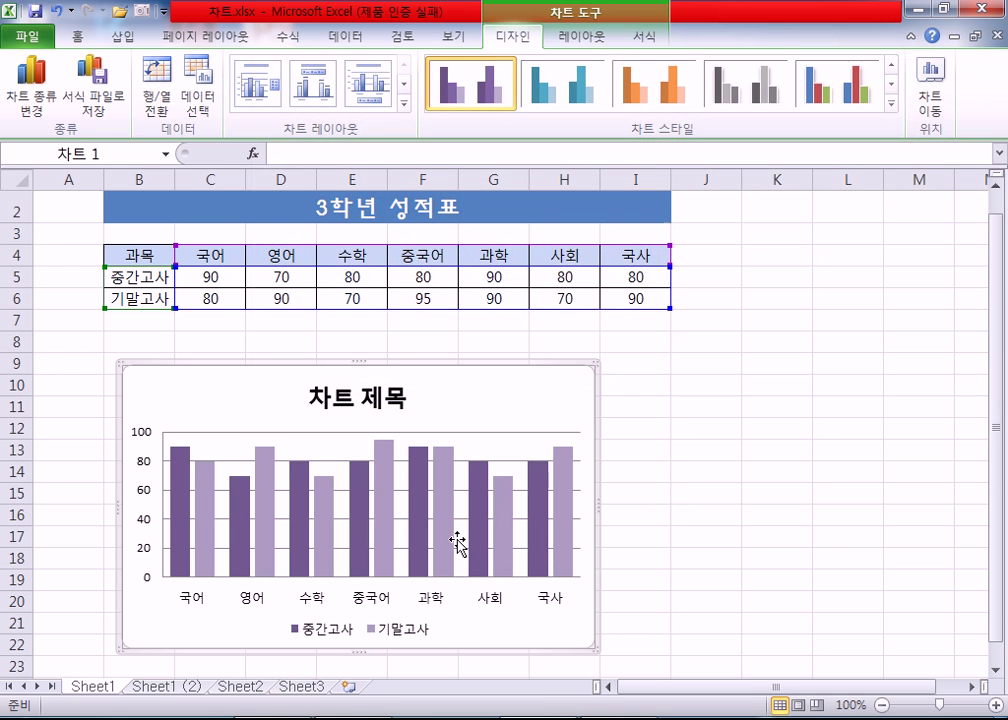
click(891, 104)
click(832, 149)
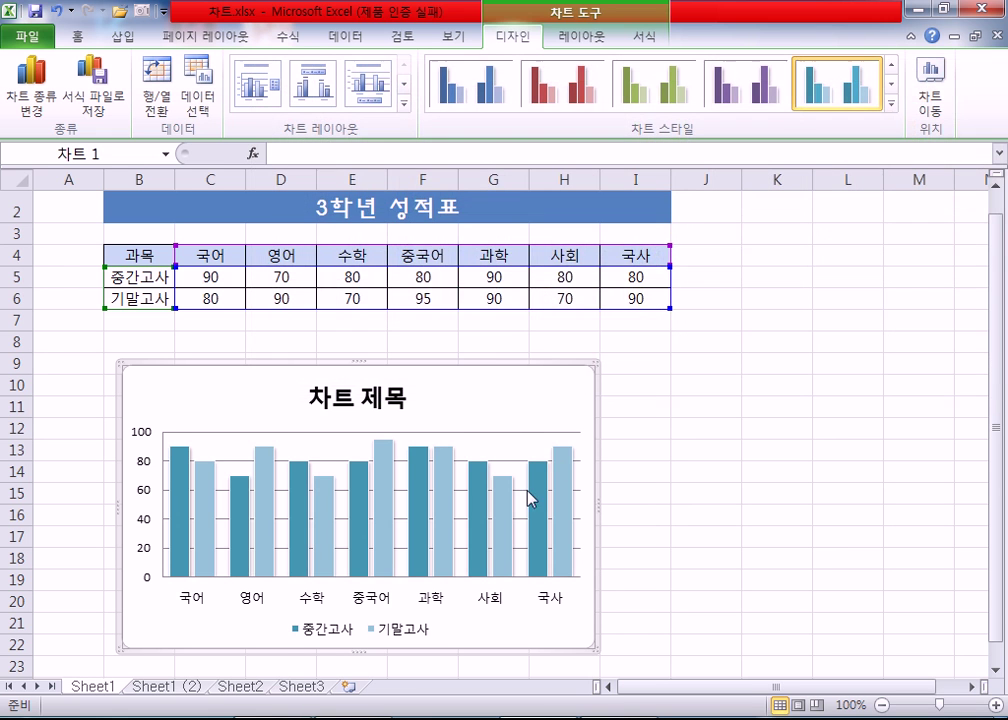
mouse_move(503, 568)
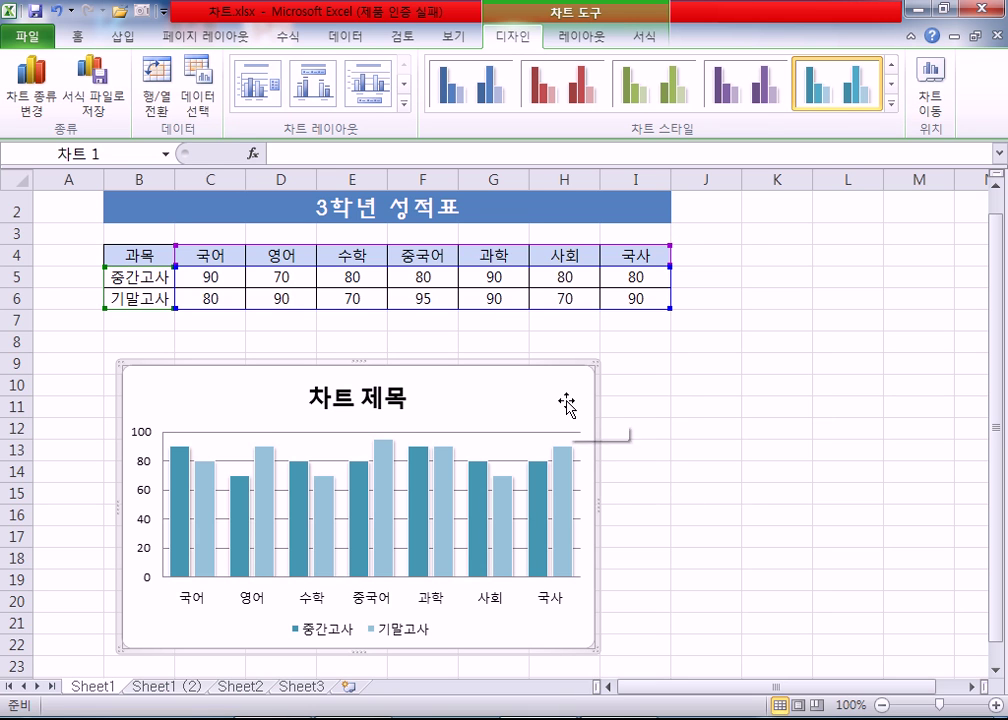
- Delete the teal column chart from Sheet1
click(702, 410)
click(583, 400)
key(Delete)
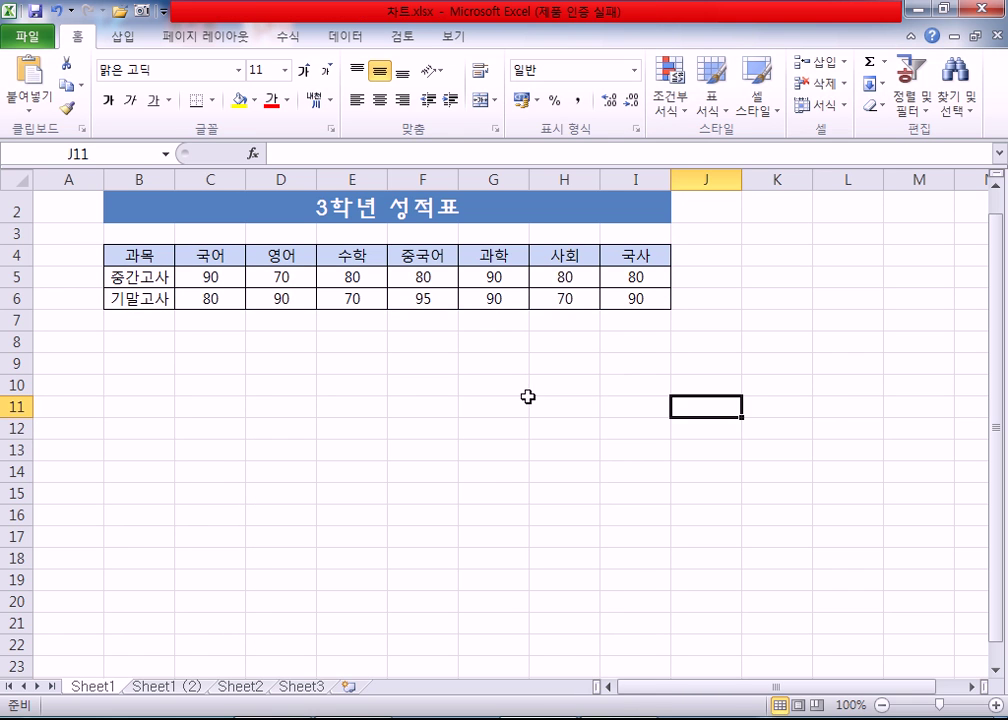
- Insert a 2-D clustered column chart from the grade table B4:I6 and place it below the table
drag(124, 252, 607, 301)
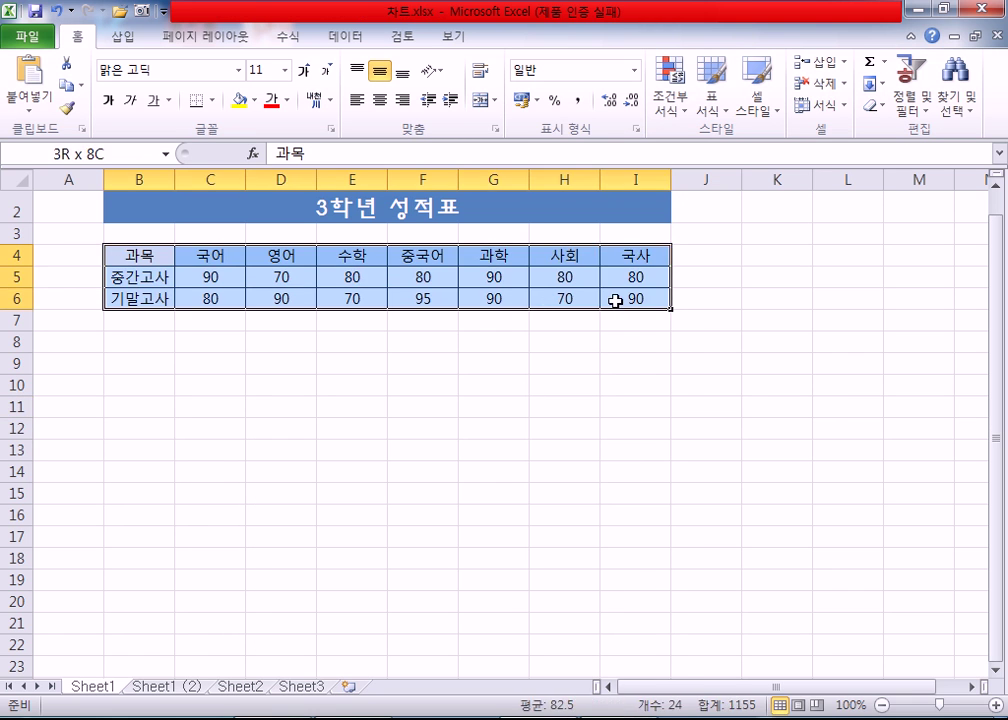
click(126, 38)
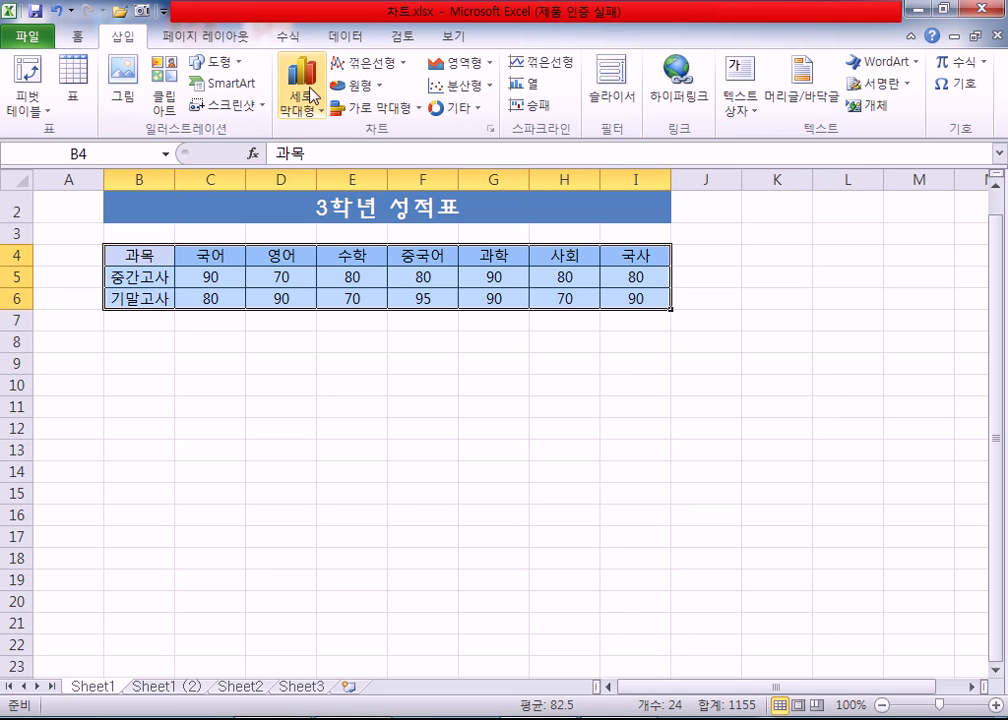
click(308, 106)
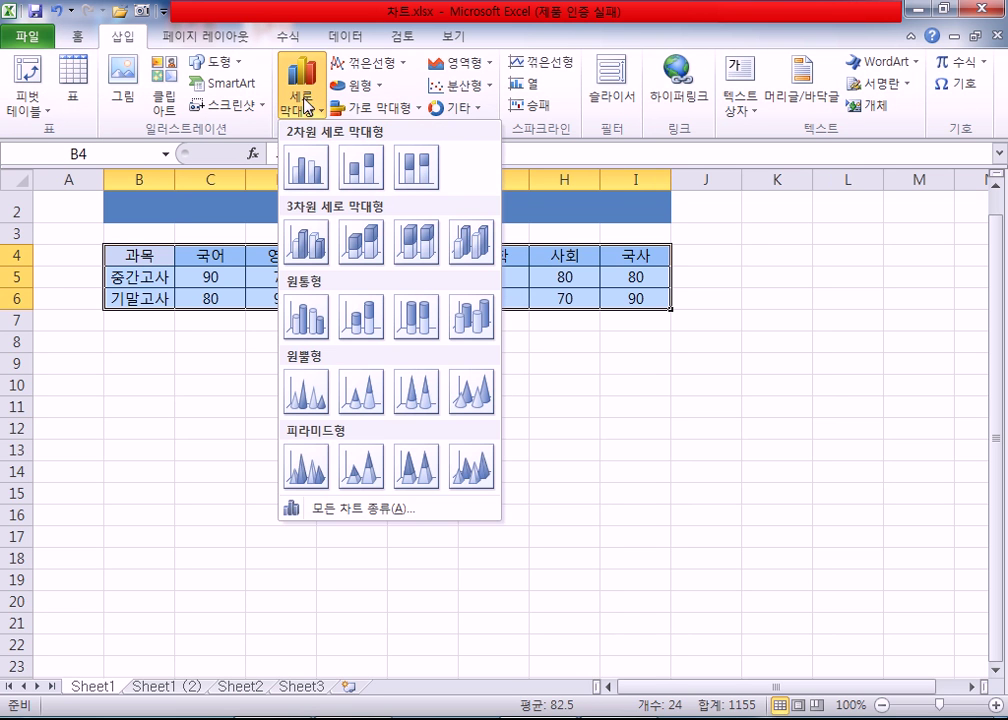
click(303, 165)
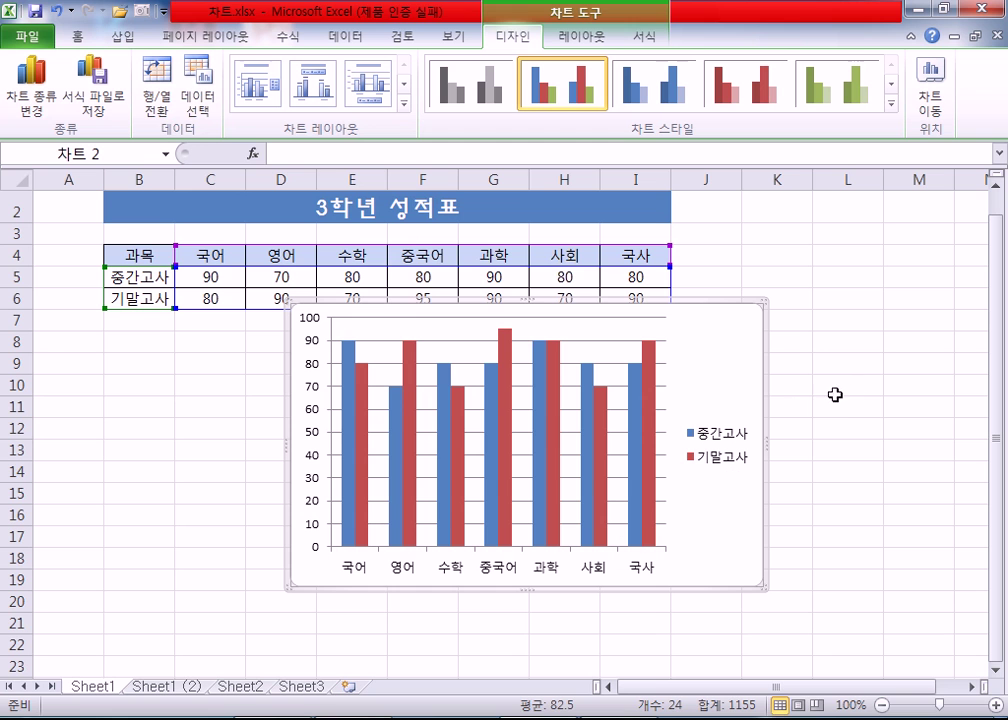
drag(727, 330, 540, 376)
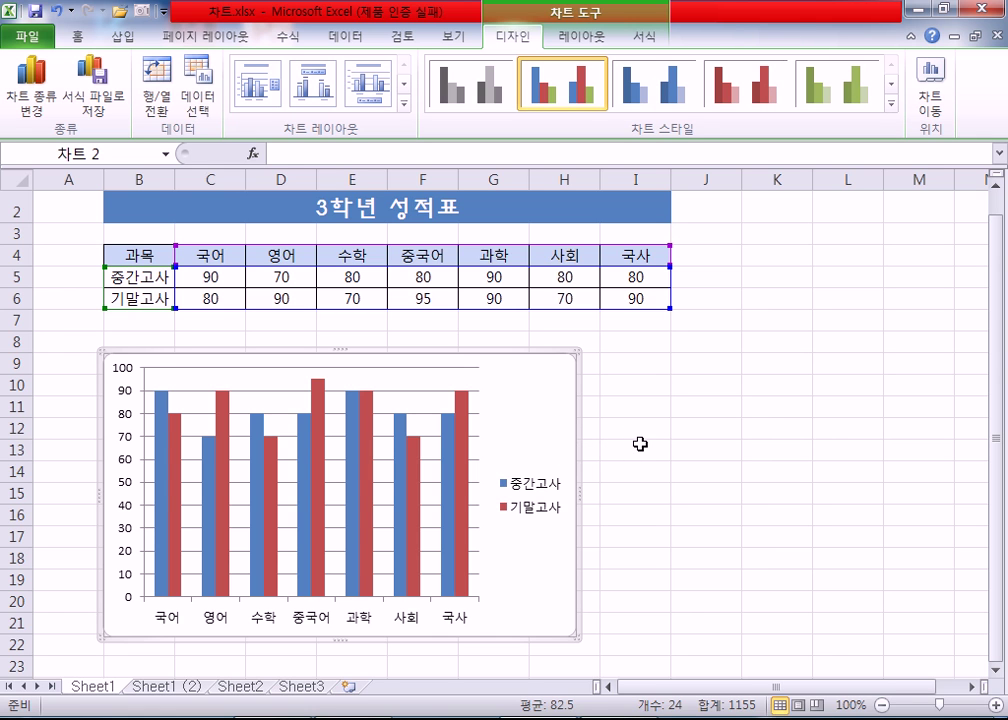
- Move the chart over to columns H to N, deselect it, and return it to the area below the grade table
drag(560, 430, 999, 400)
drag(292, 546, 742, 544)
click(357, 512)
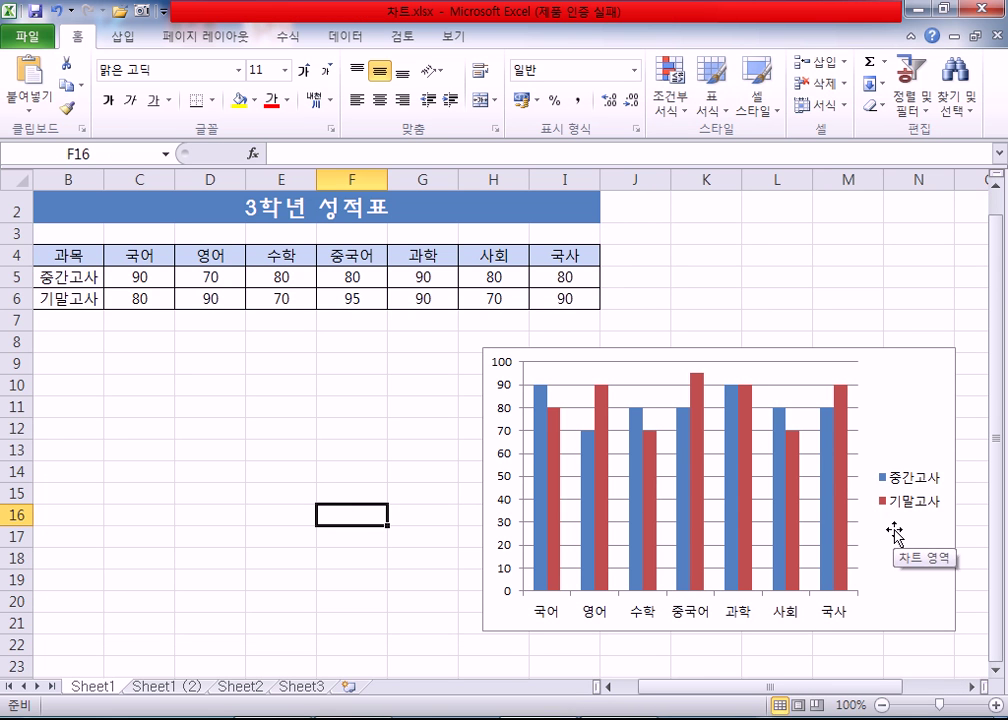
drag(930, 395, 490, 378)
drag(691, 688, 630, 697)
key(Escape)
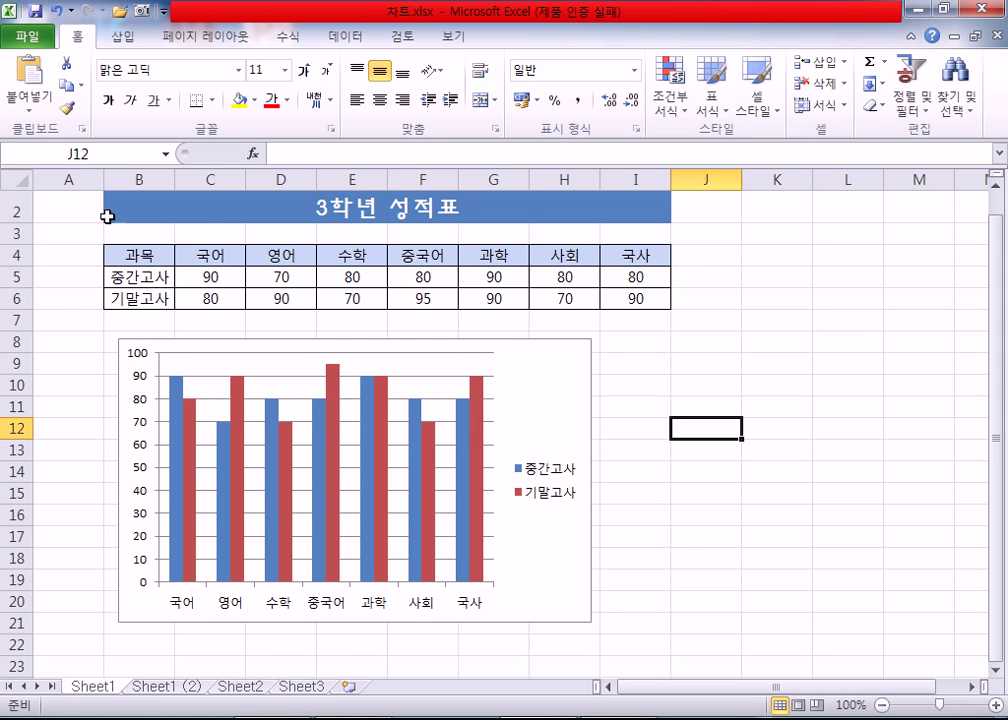
- Align the chart's left edge with column B from row 8 and widen it to the right edge of column I
drag(547, 373, 532, 363)
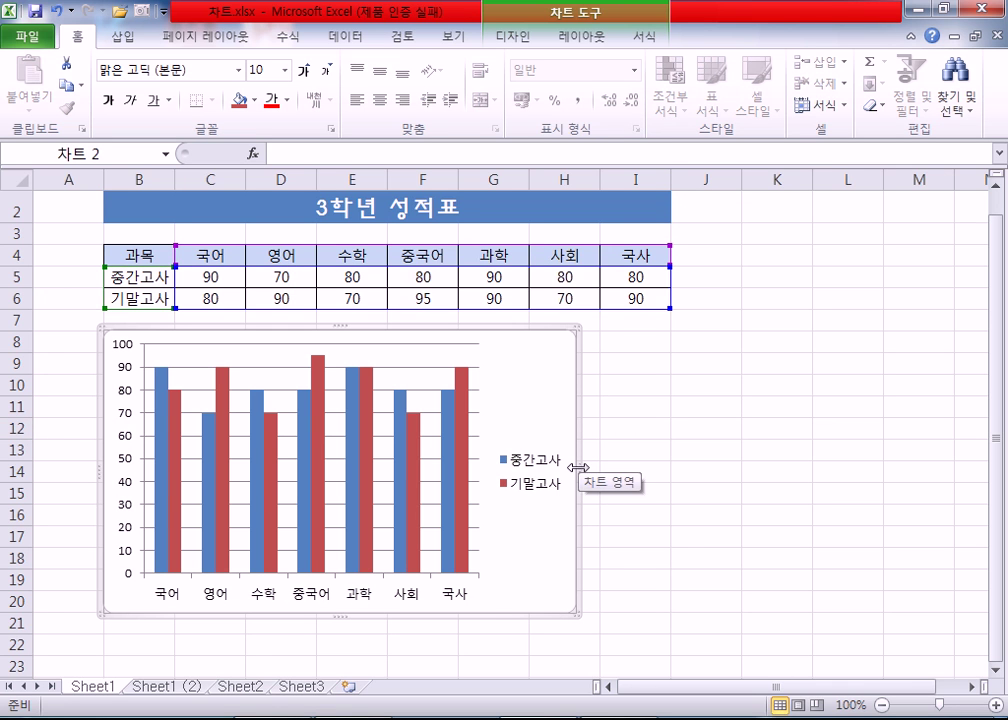
drag(578, 467, 669, 467)
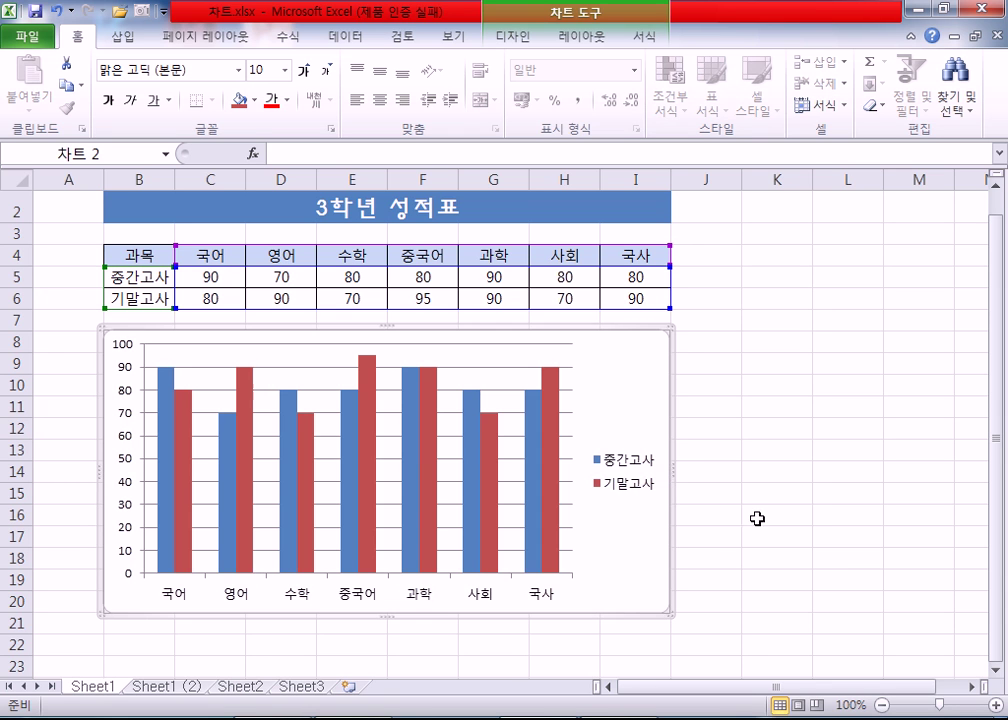
click(772, 520)
- Compare the tools offered when the chart is selected with those for empty cells and the grade table B4:I6
click(636, 377)
click(746, 371)
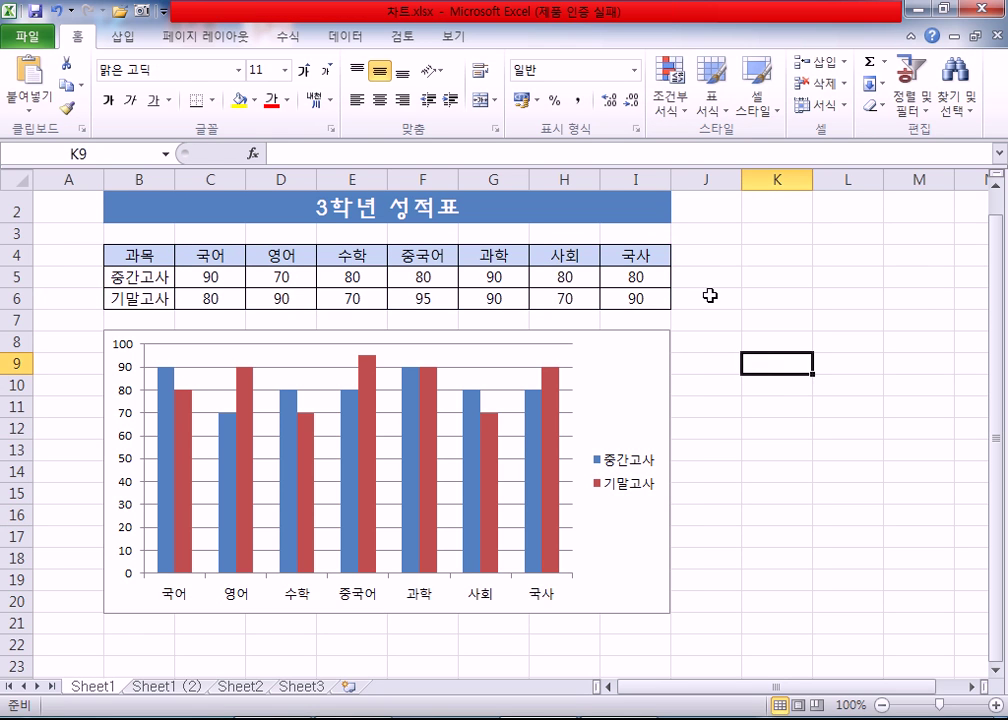
drag(749, 250, 846, 345)
click(832, 422)
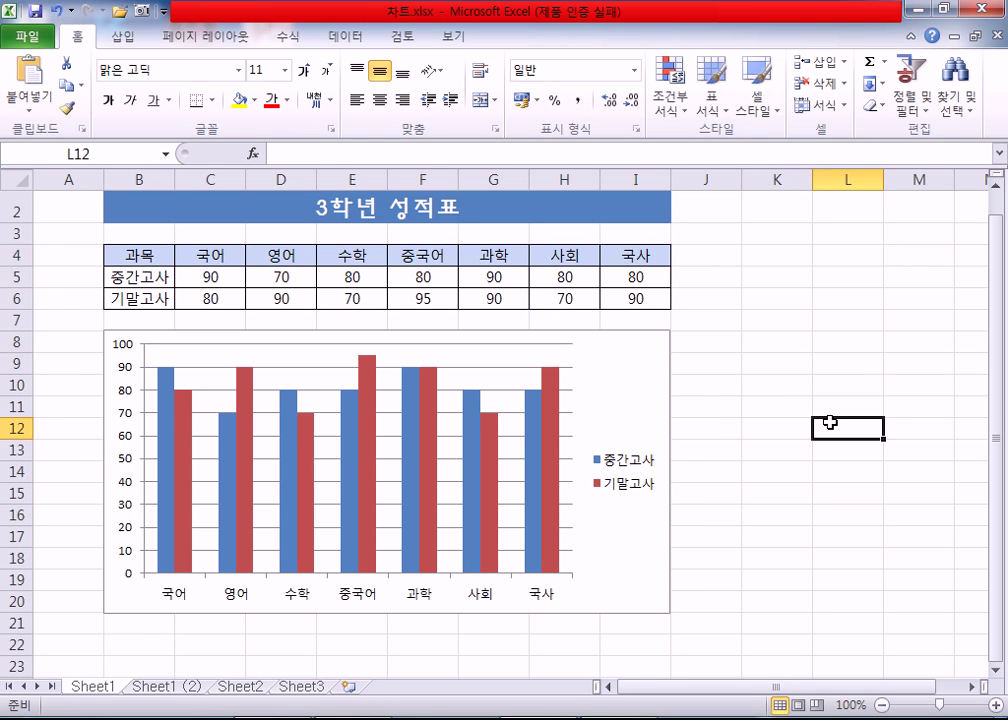
click(622, 362)
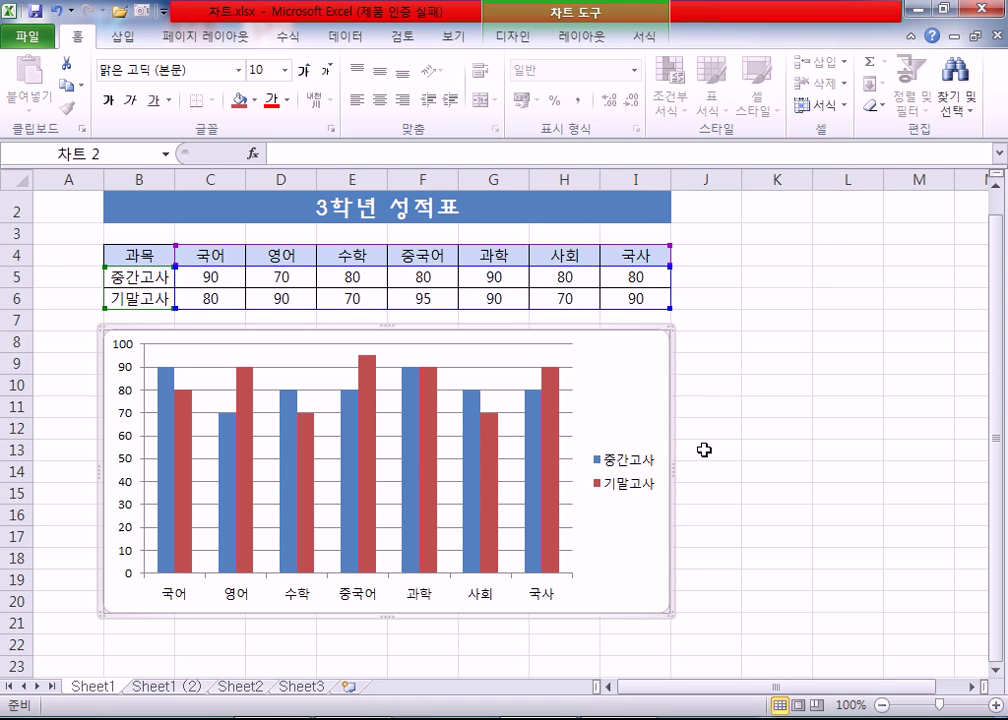
drag(754, 261, 854, 383)
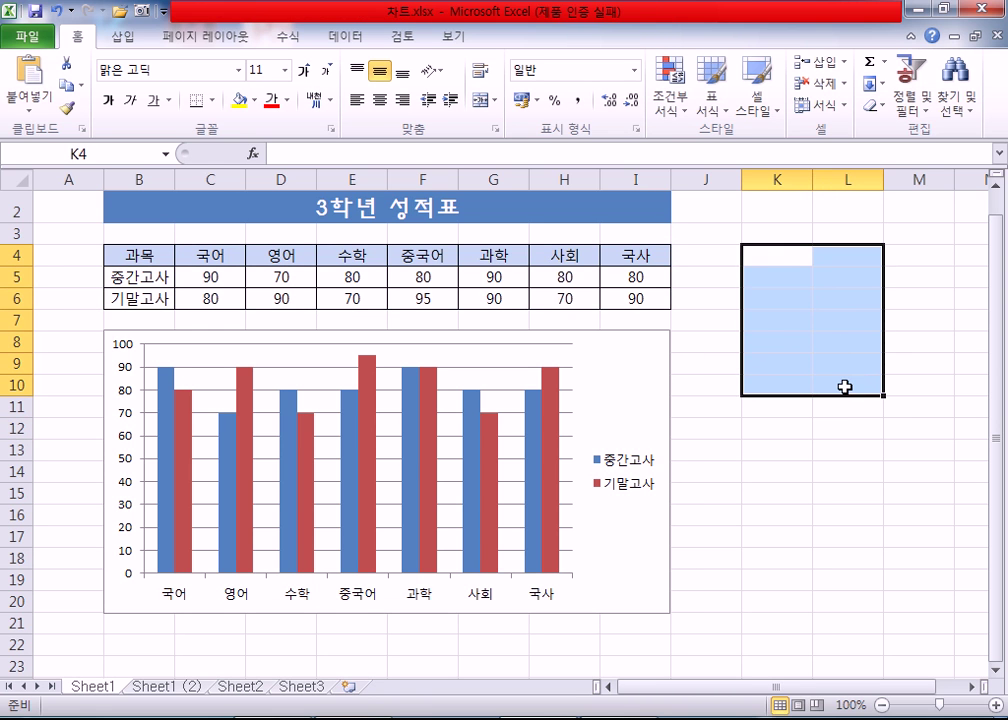
click(777, 535)
drag(168, 257, 619, 298)
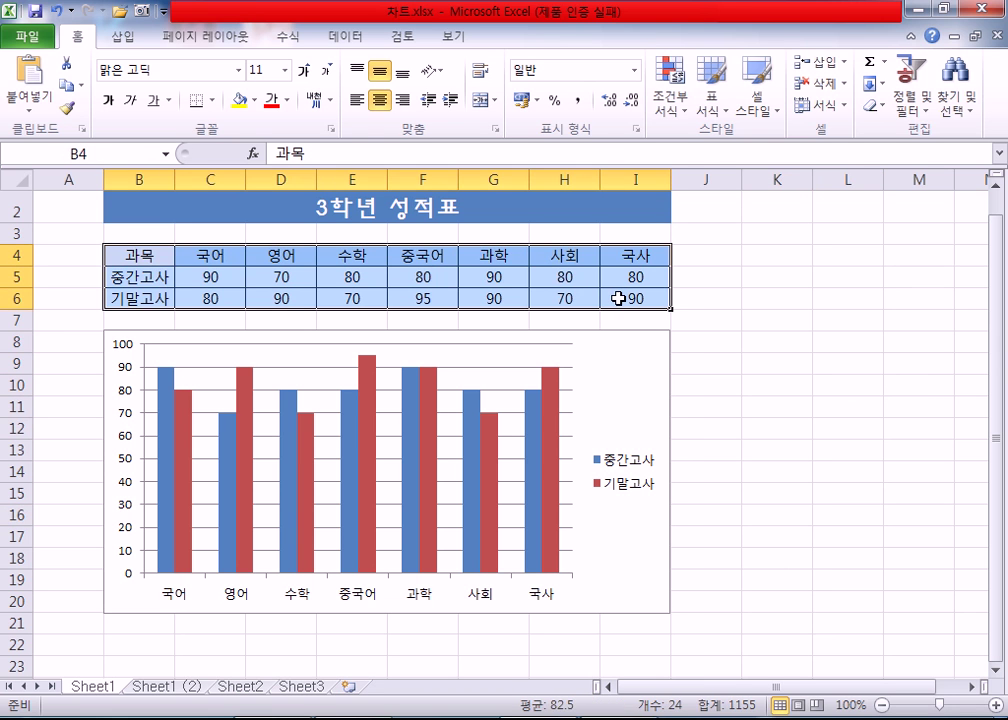
click(620, 297)
click(643, 382)
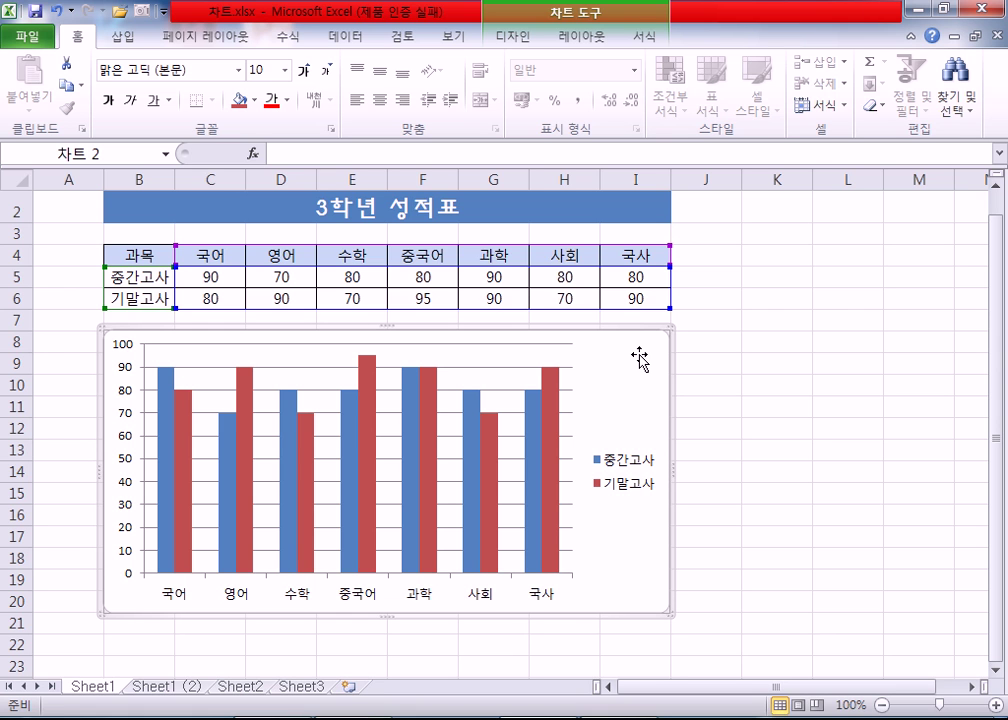
click(845, 384)
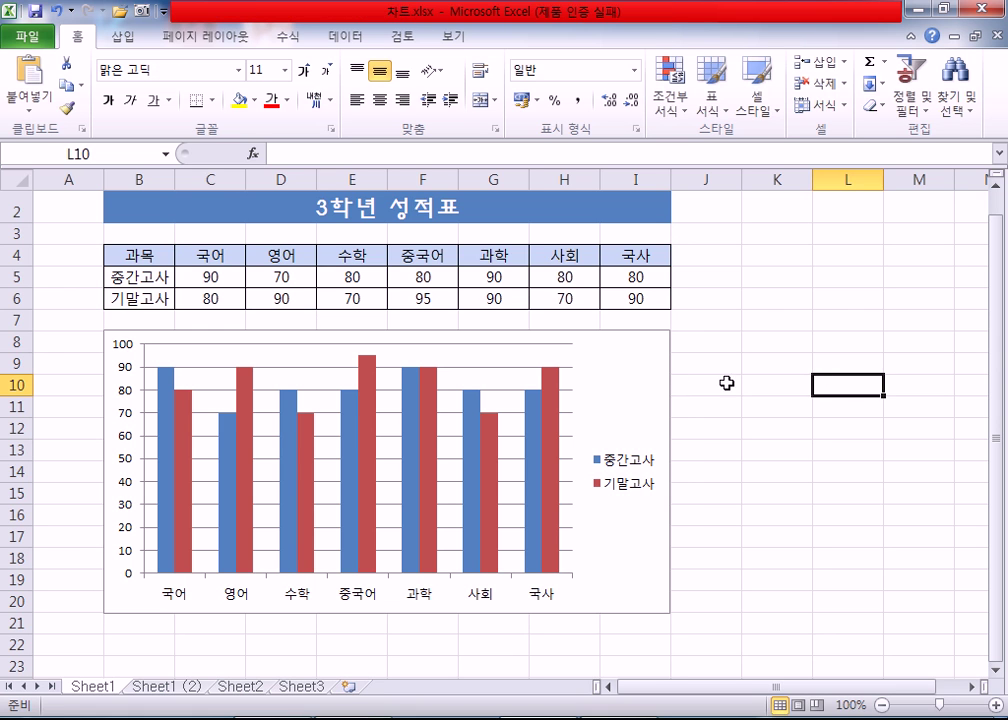
- Draw a snipped-corner rectangle about 3.47 cm wide and 1.93 cm high over columns K and L, and delete it
click(647, 381)
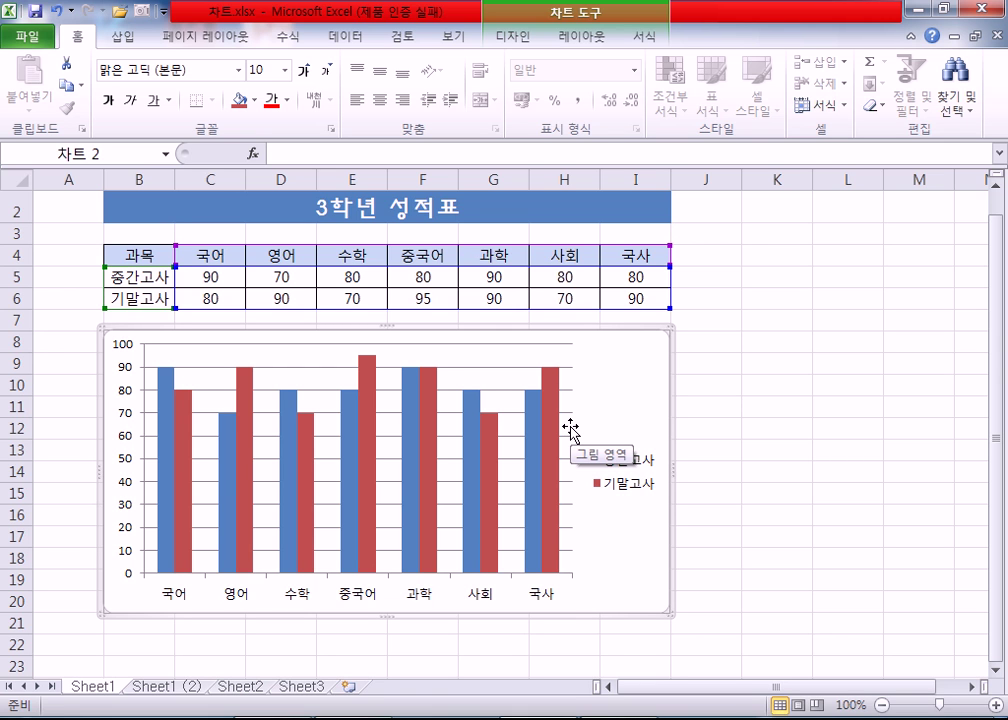
click(120, 40)
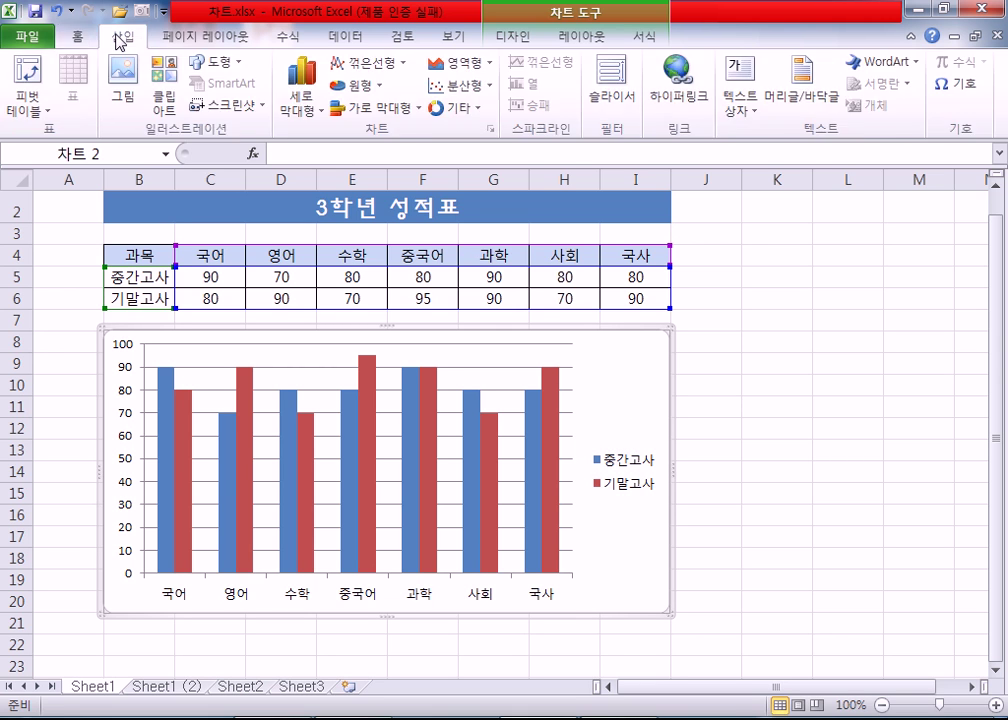
click(212, 62)
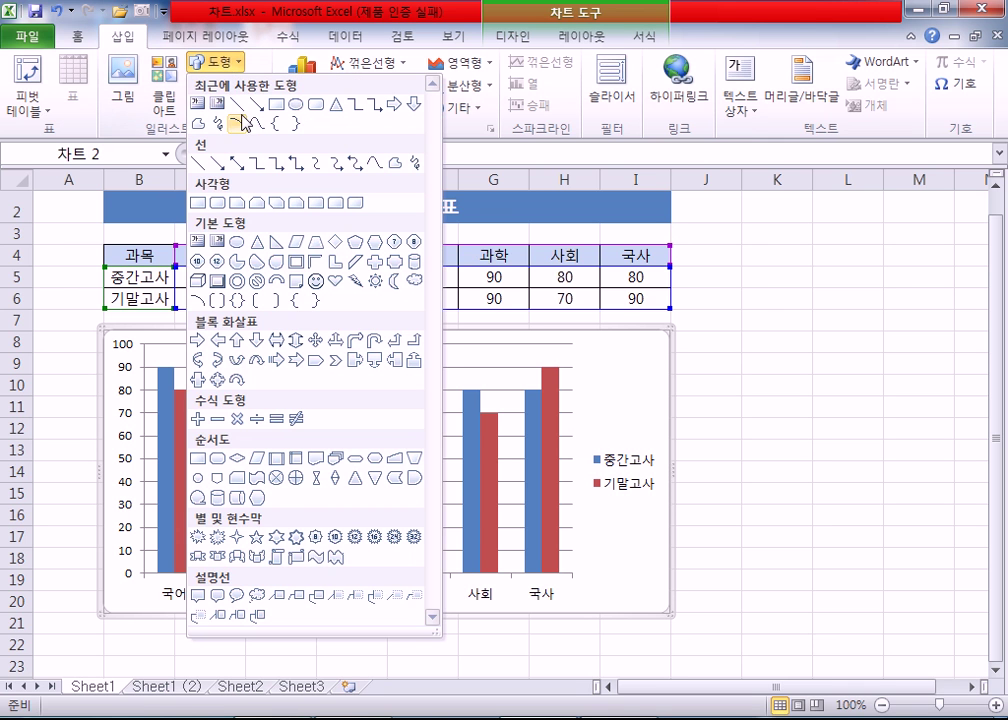
click(237, 202)
drag(742, 270, 836, 449)
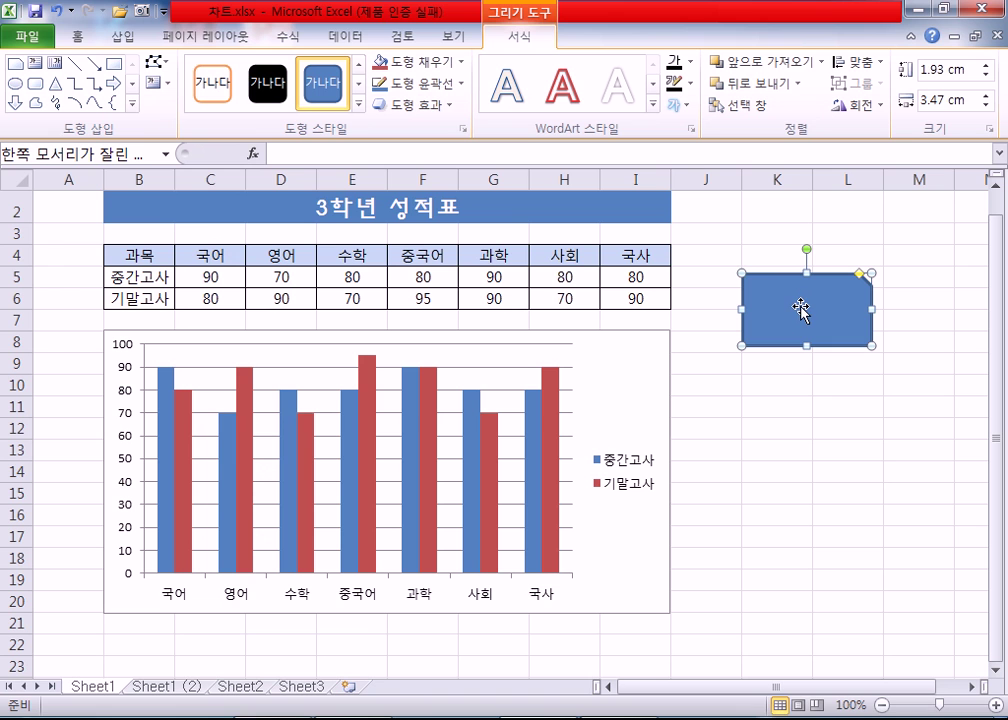
key(Delete)
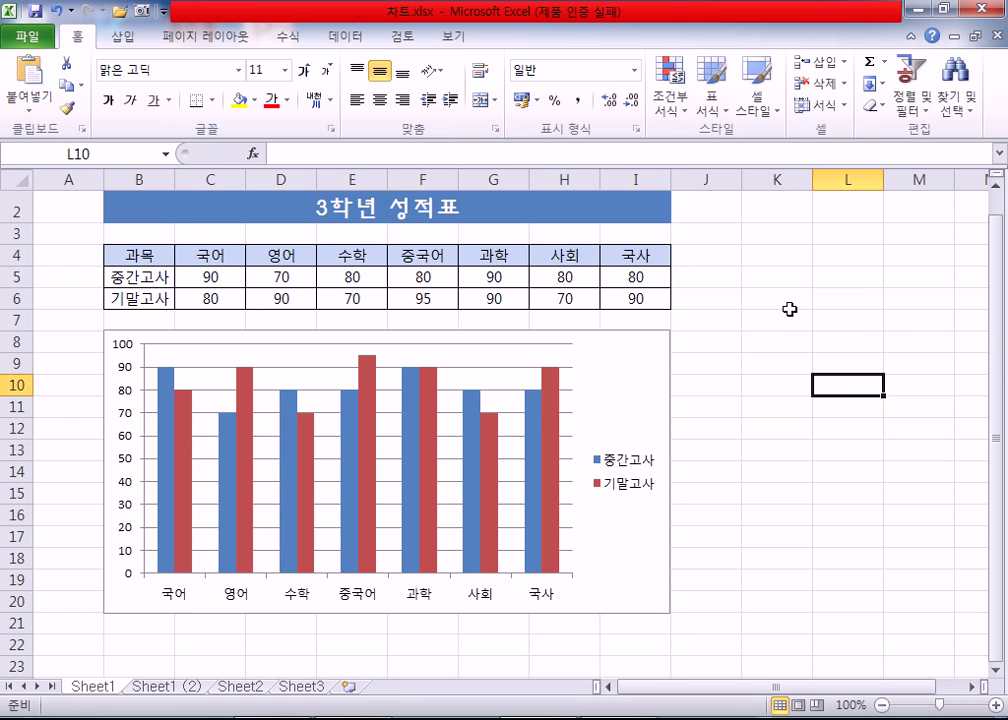
- Select the column chart below the grade table
click(635, 388)
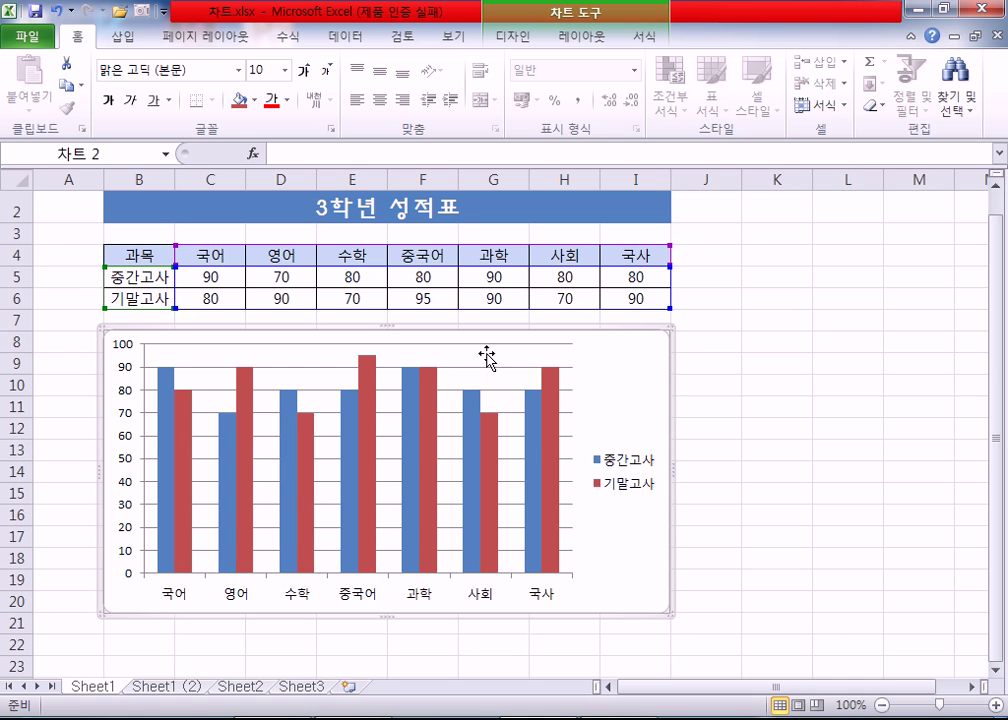
mouse_move(547, 390)
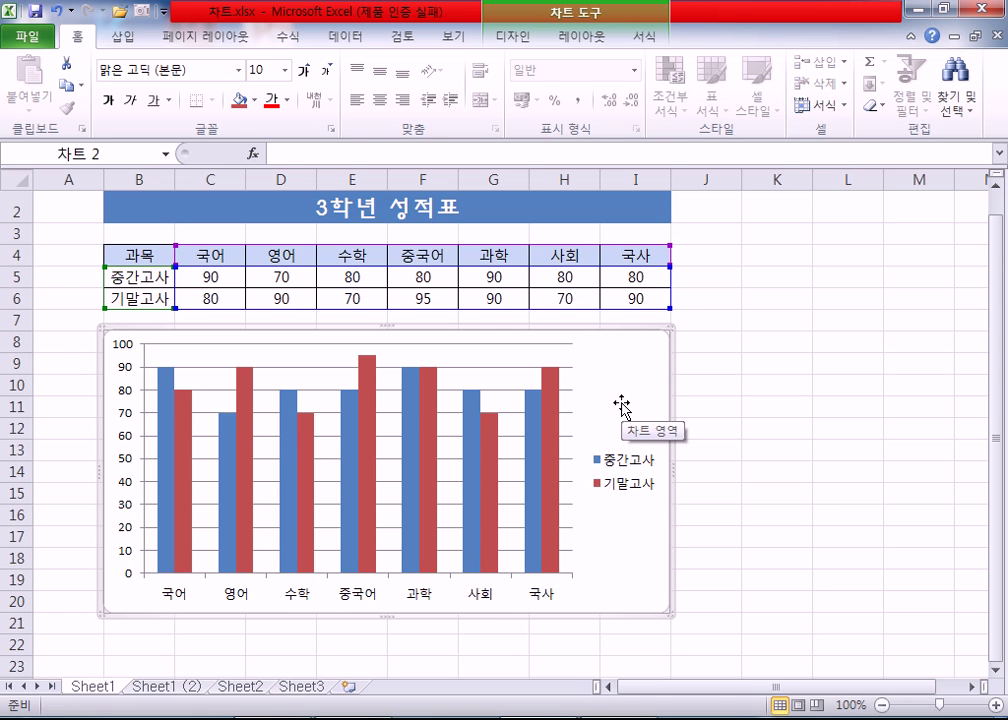
- Insert another 2-D clustered column chart from the grade table B4:I6, and undo the insertion
click(790, 385)
click(628, 367)
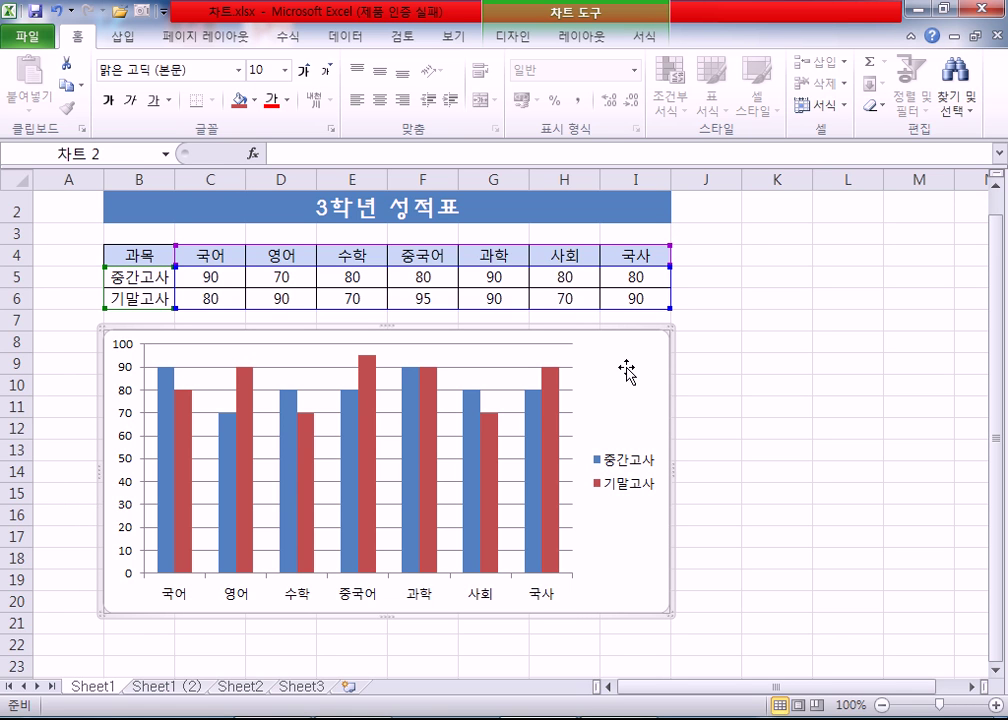
drag(122, 251, 612, 296)
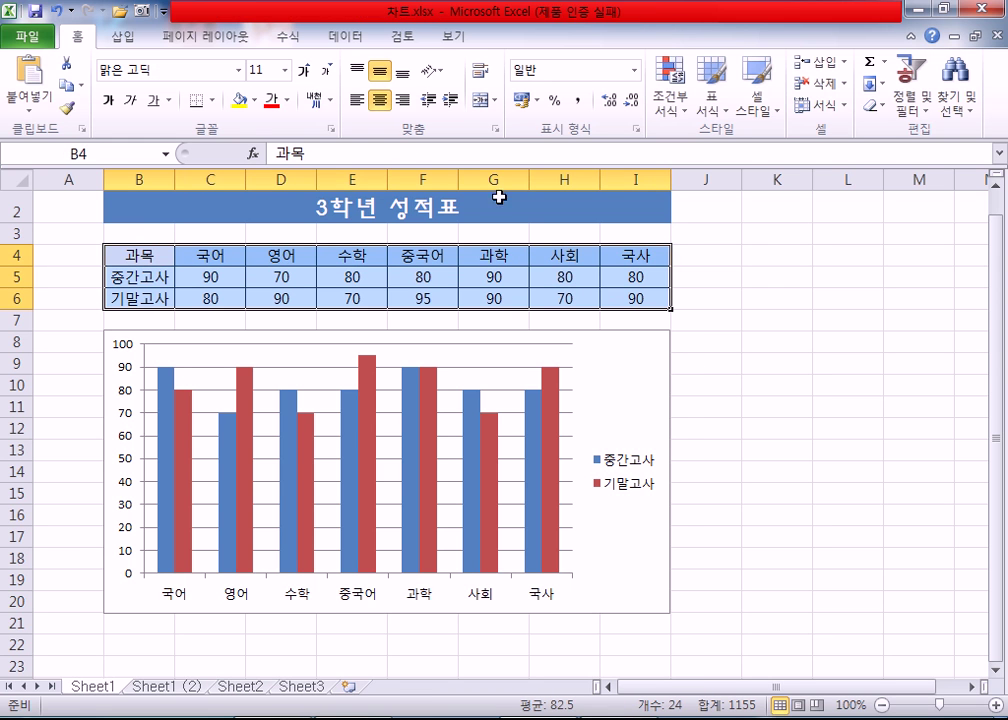
click(120, 38)
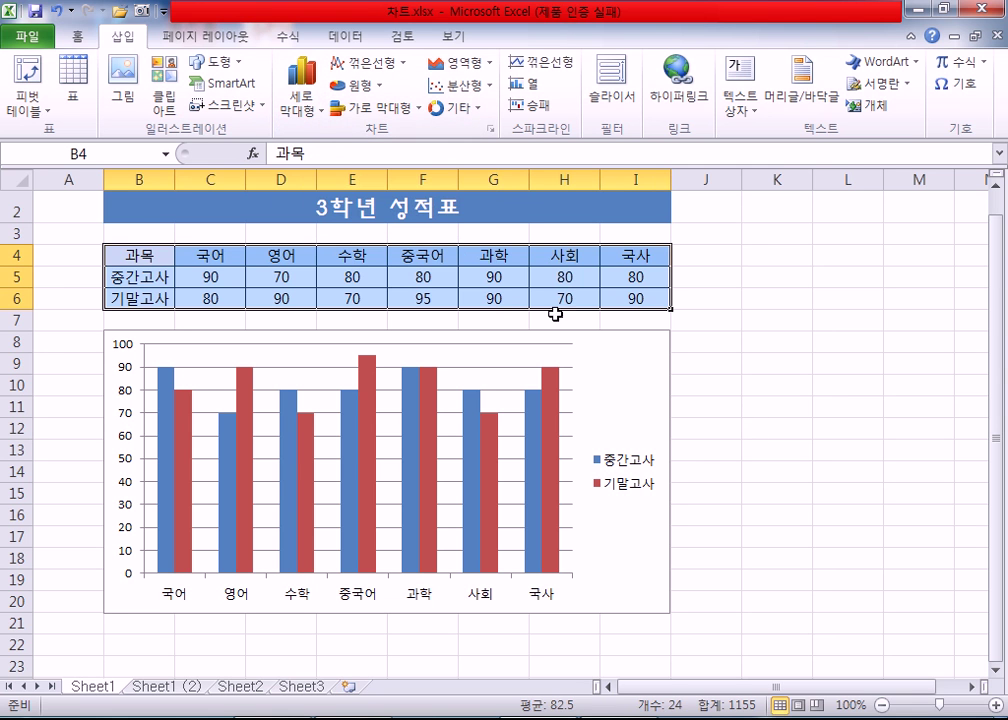
click(300, 100)
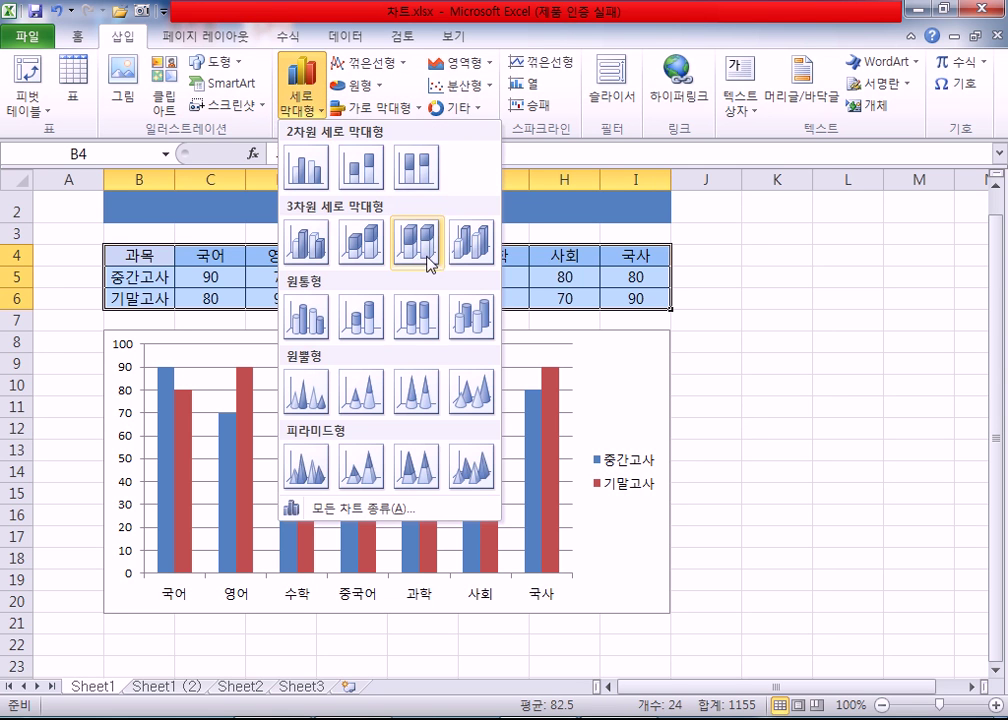
click(308, 167)
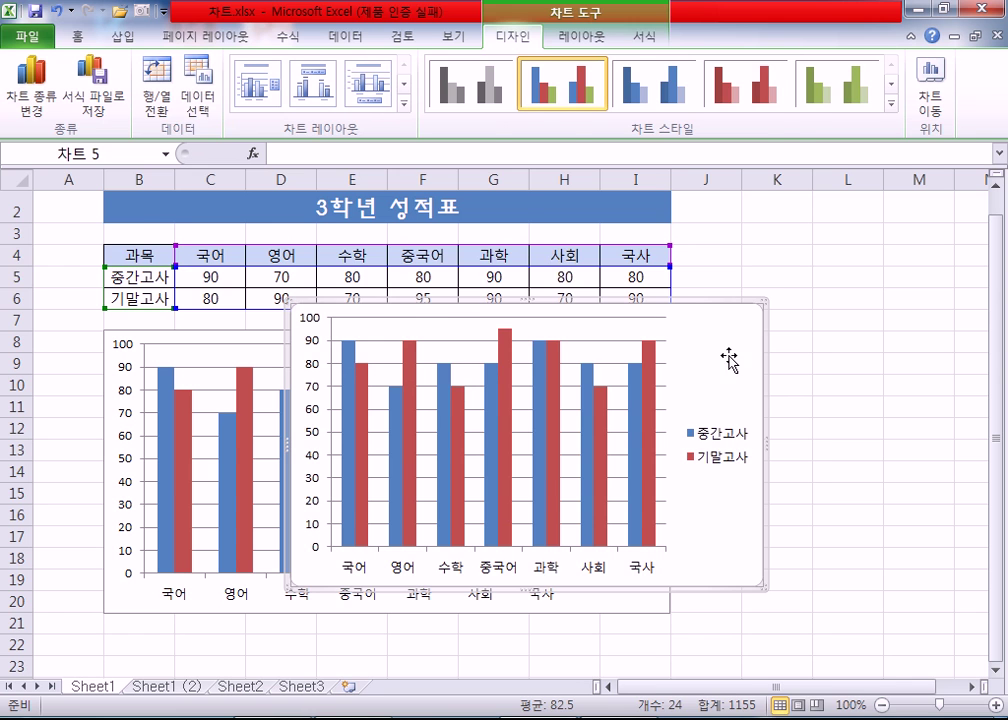
key(ctrl+z)
click(762, 382)
click(646, 362)
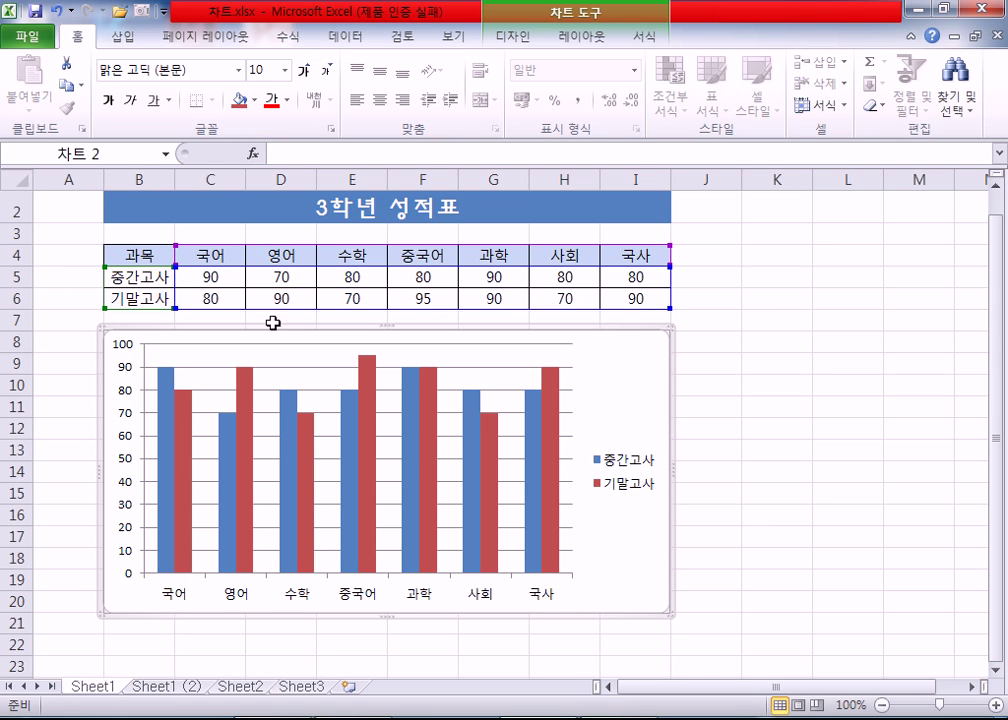
drag(157, 253, 608, 292)
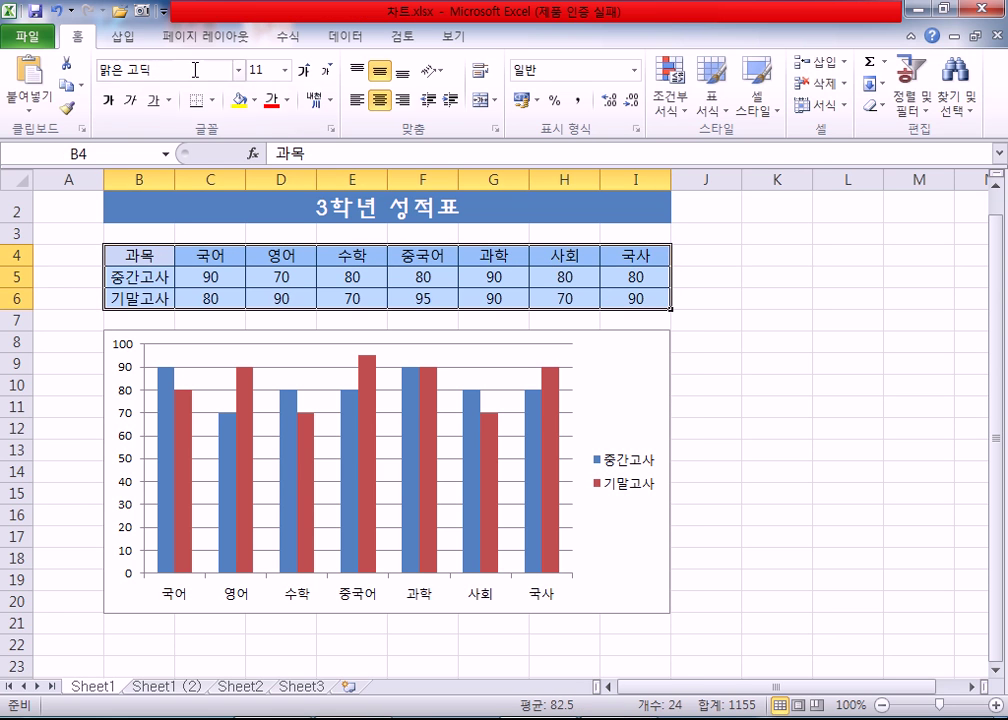
click(123, 37)
click(630, 376)
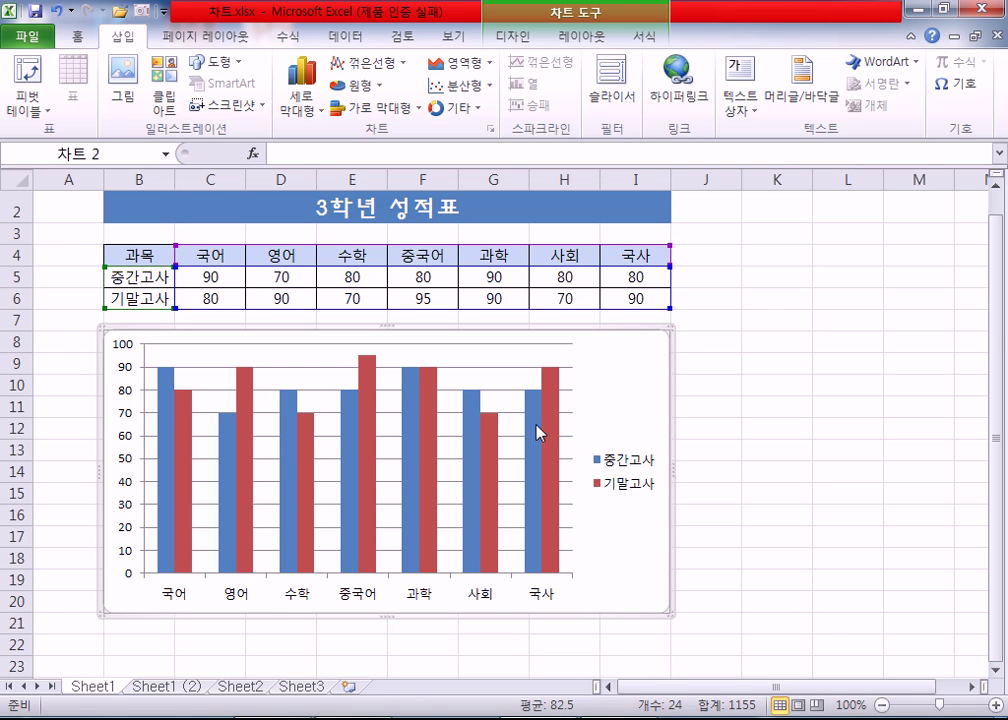
- Examine the chart's individual parts: the chart area, plot area, 기말고사 series, legend and its entries, and the category axis
mouse_move(533, 432)
click(646, 484)
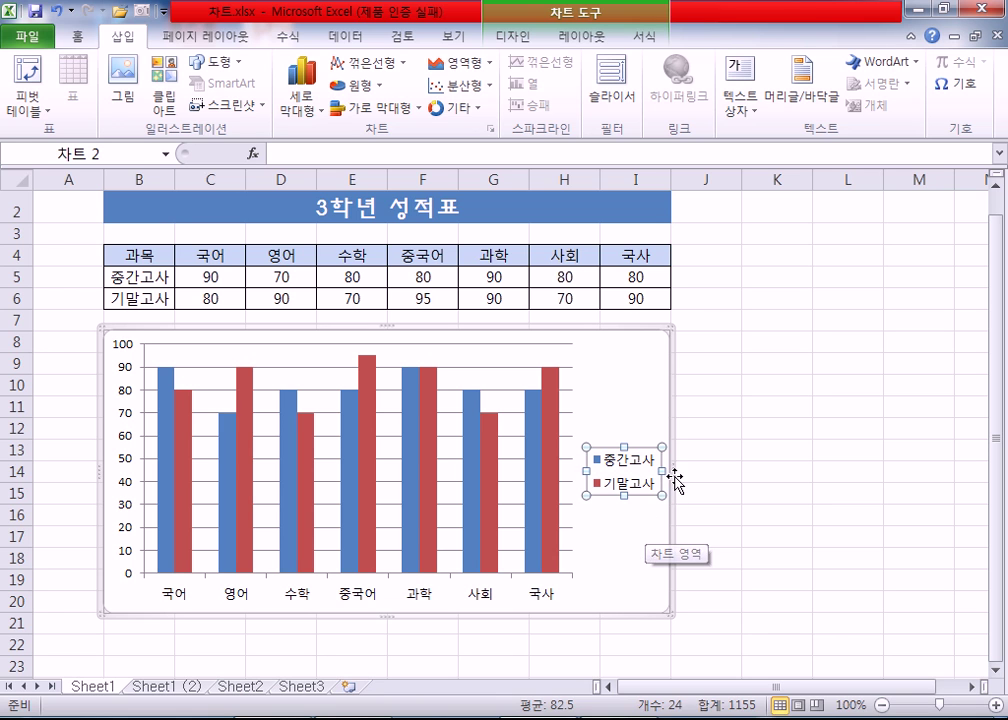
click(631, 404)
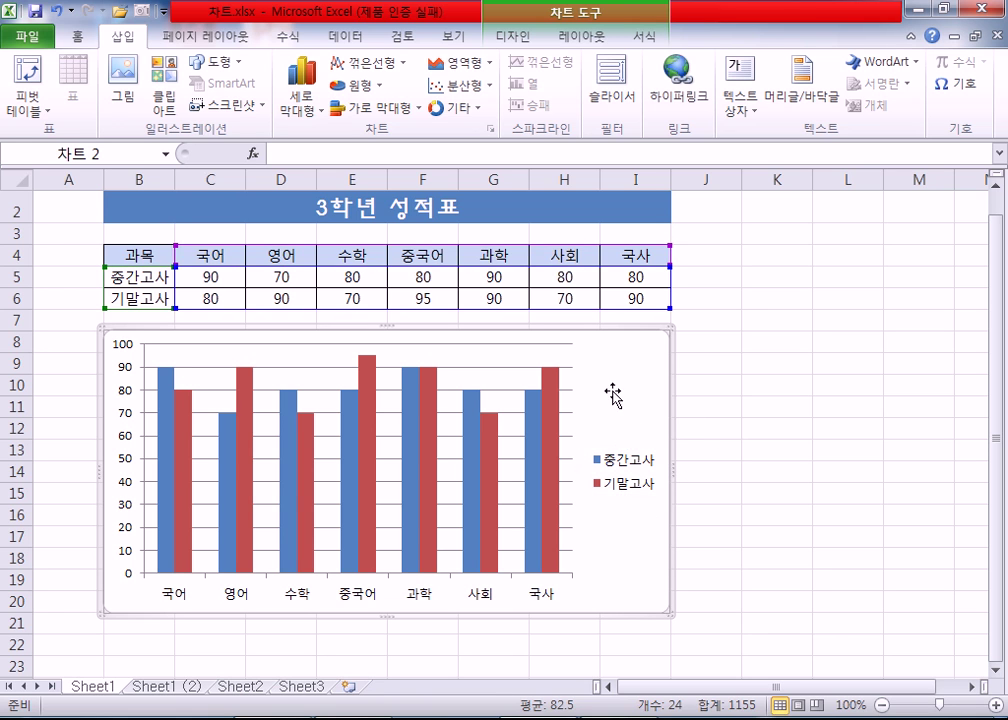
click(545, 391)
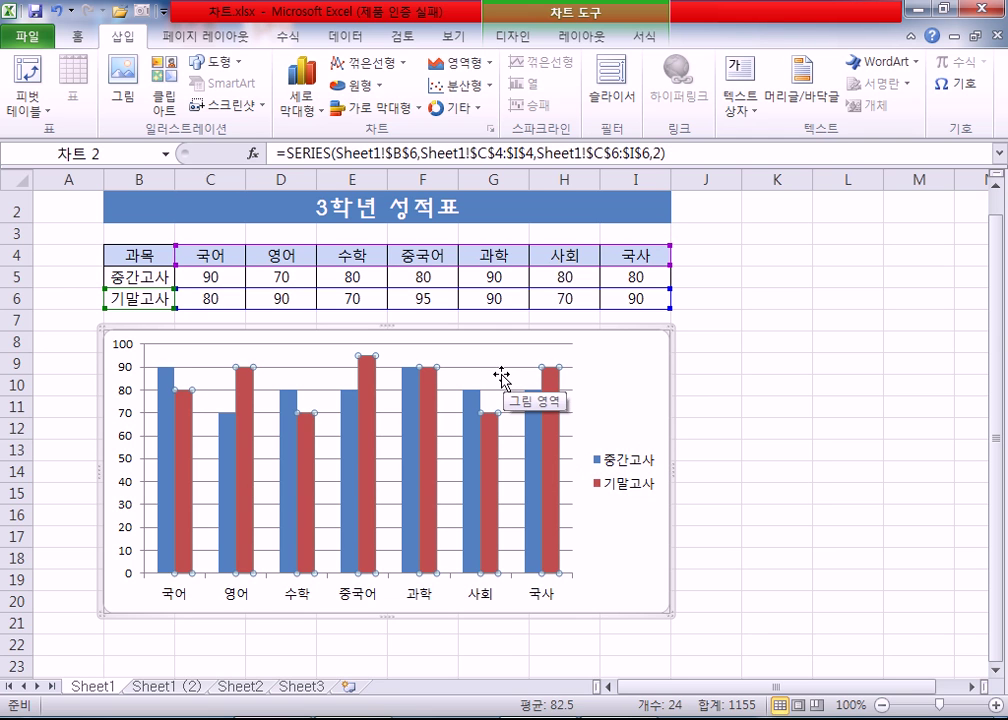
click(504, 380)
click(637, 469)
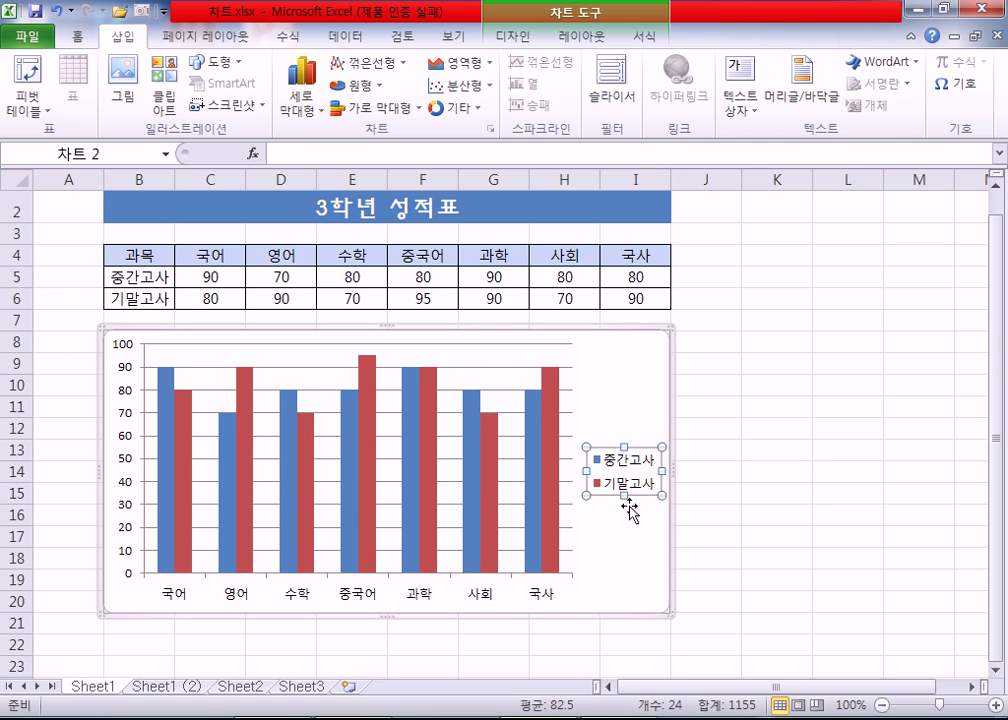
click(623, 494)
click(622, 461)
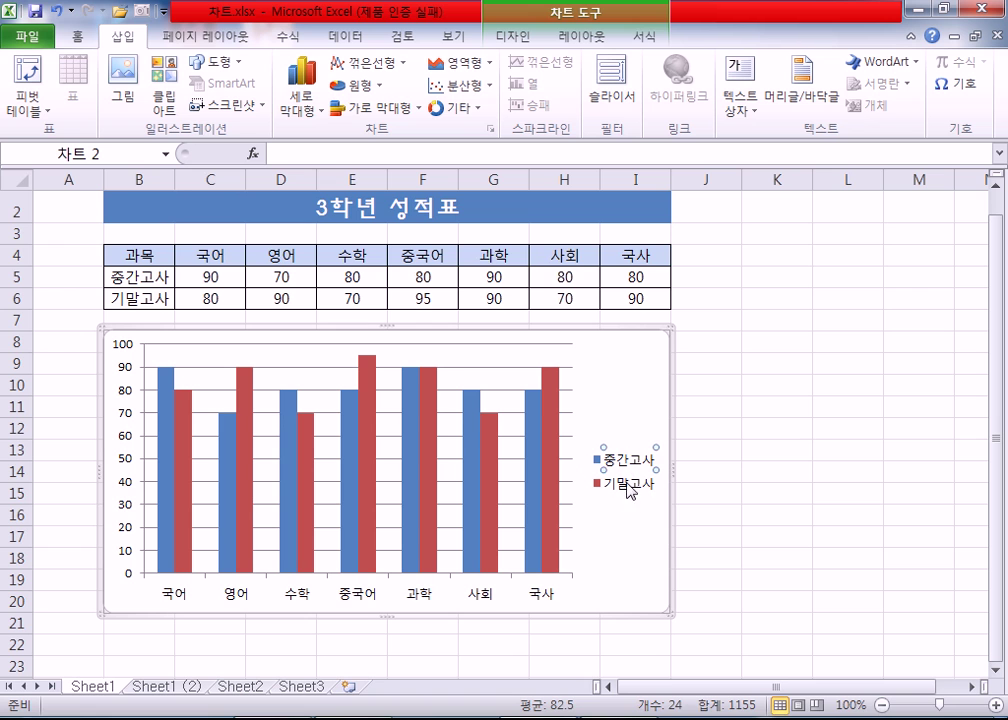
click(545, 601)
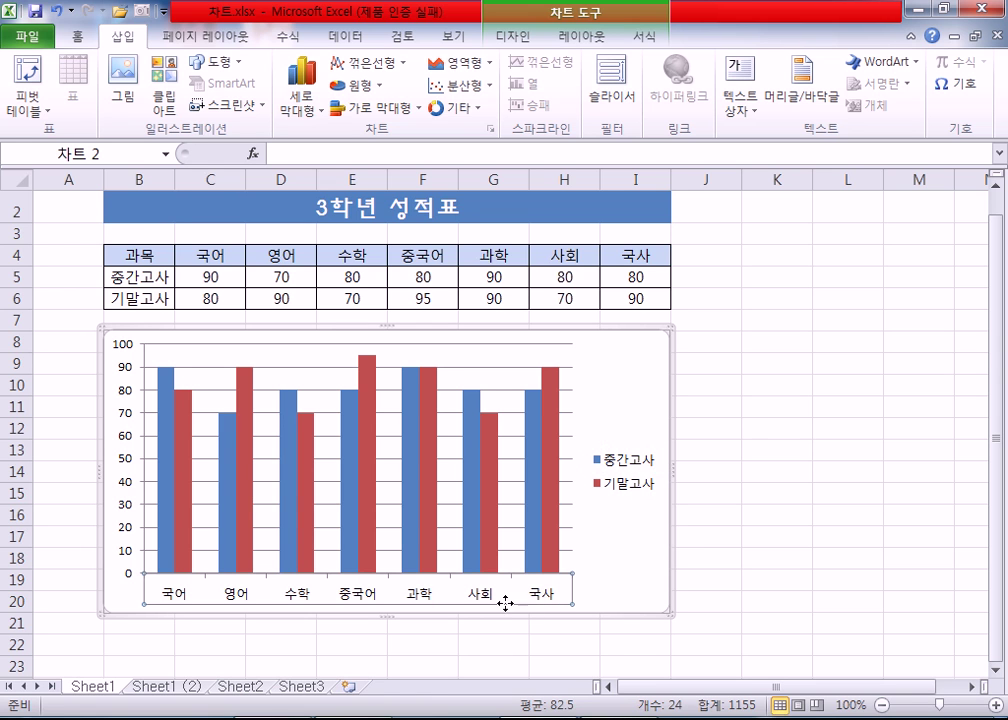
click(138, 466)
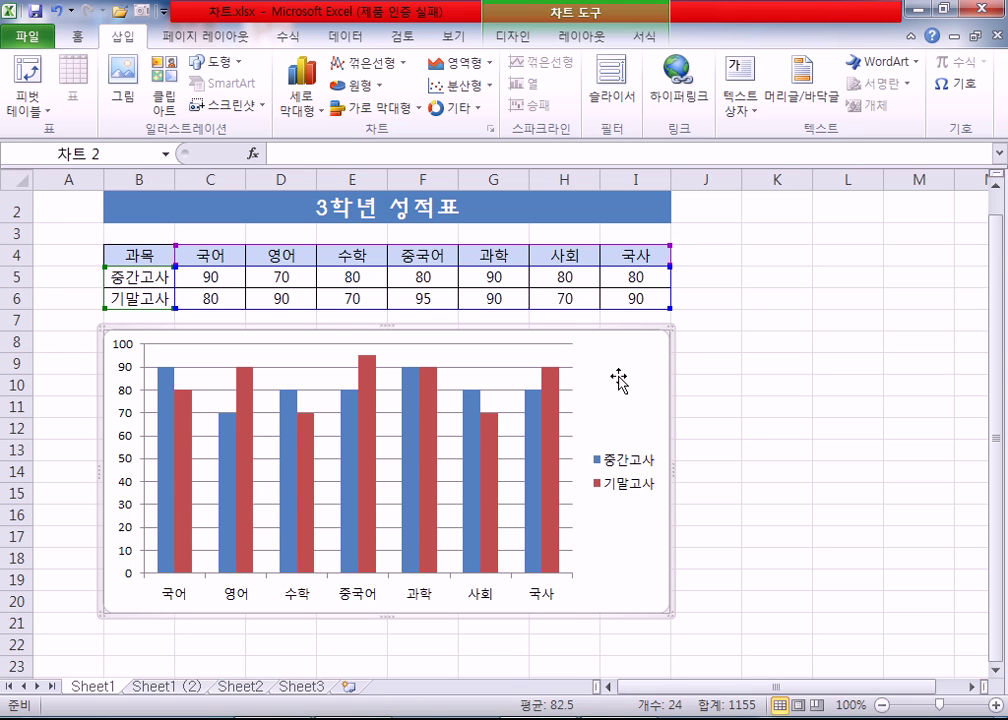
drag(162, 250, 612, 298)
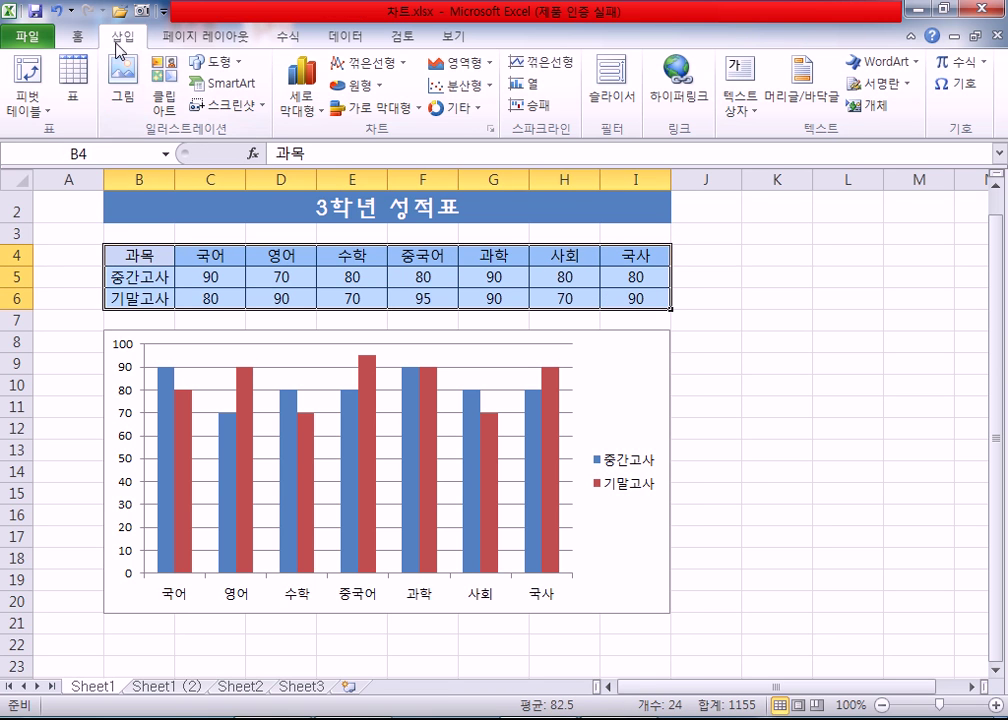
click(361, 110)
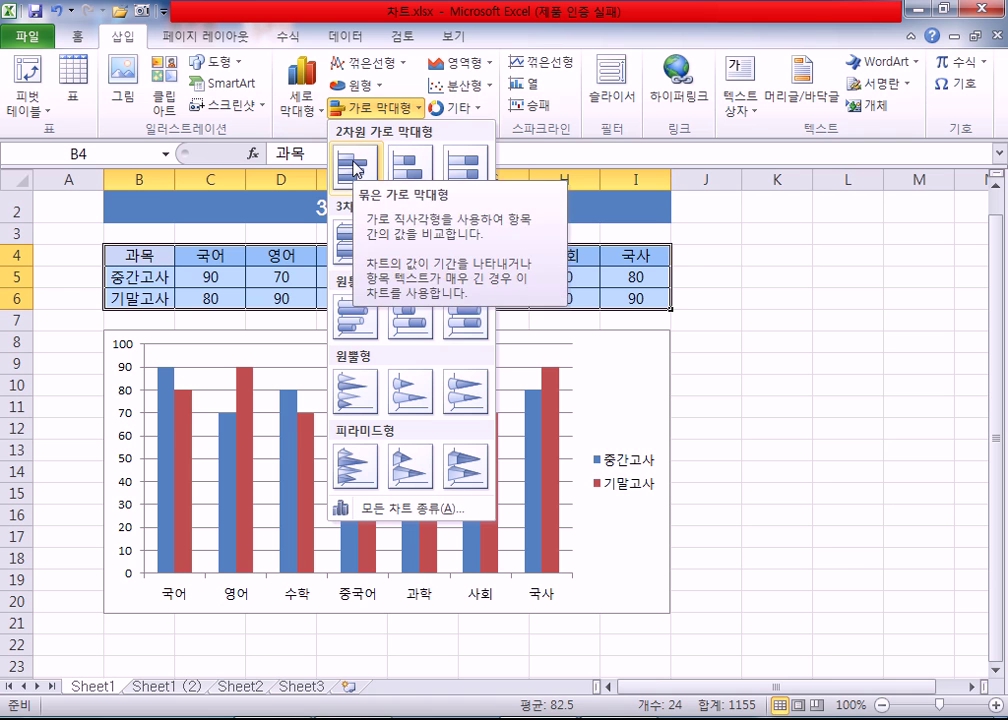
click(618, 358)
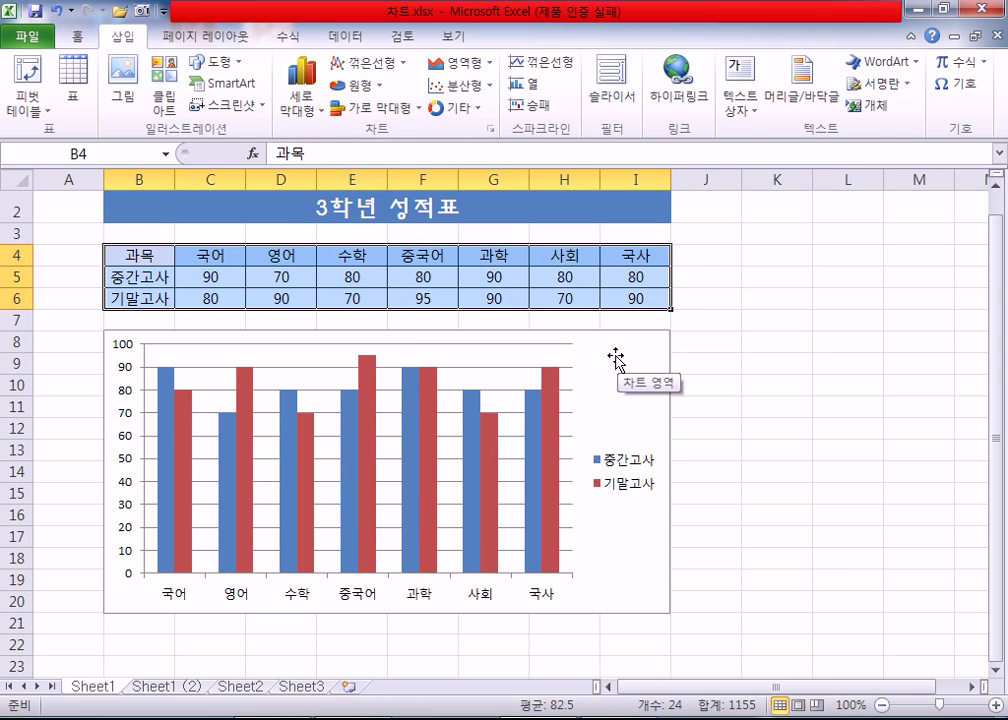
- Change the existing chart's type to 2-D clustered horizontal bar (묶은 가로 막대형)
click(617, 360)
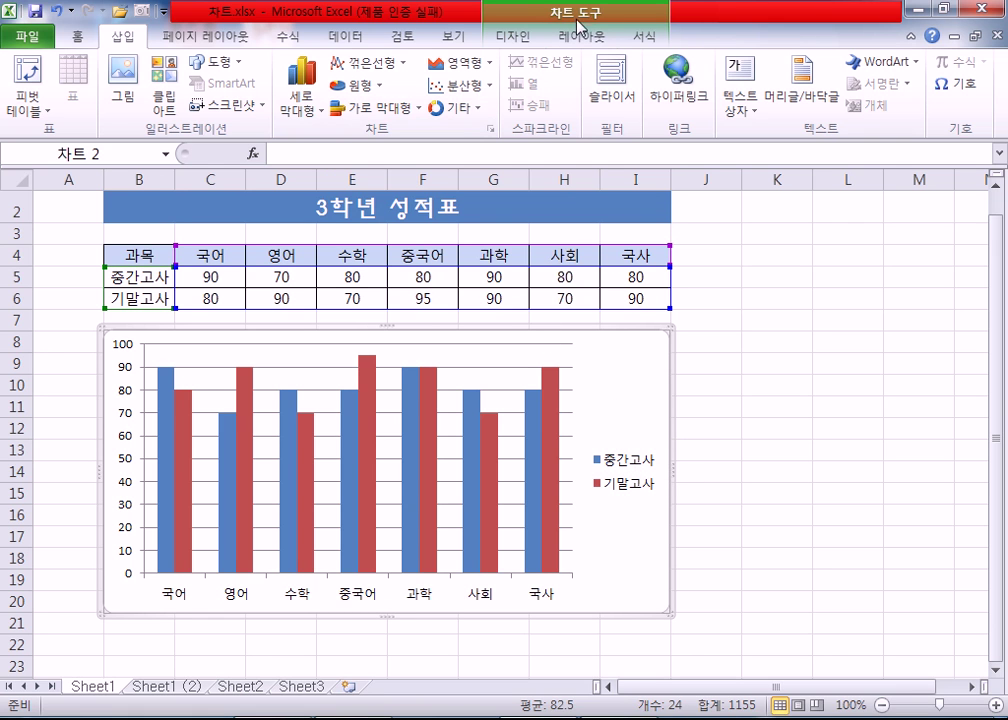
click(512, 37)
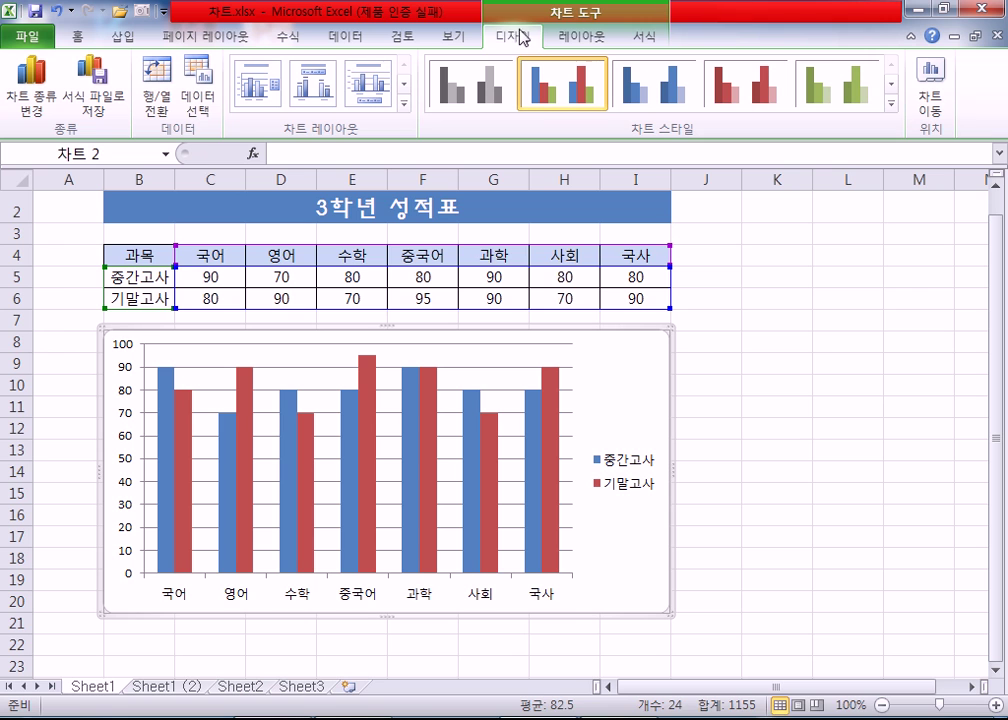
click(35, 88)
click(484, 207)
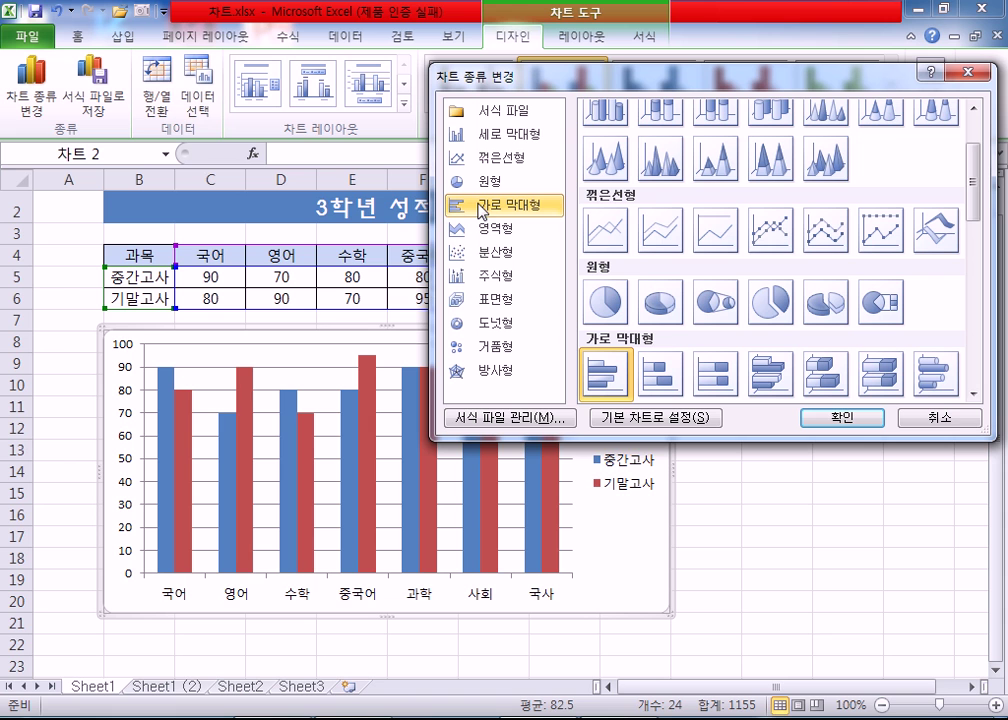
click(838, 419)
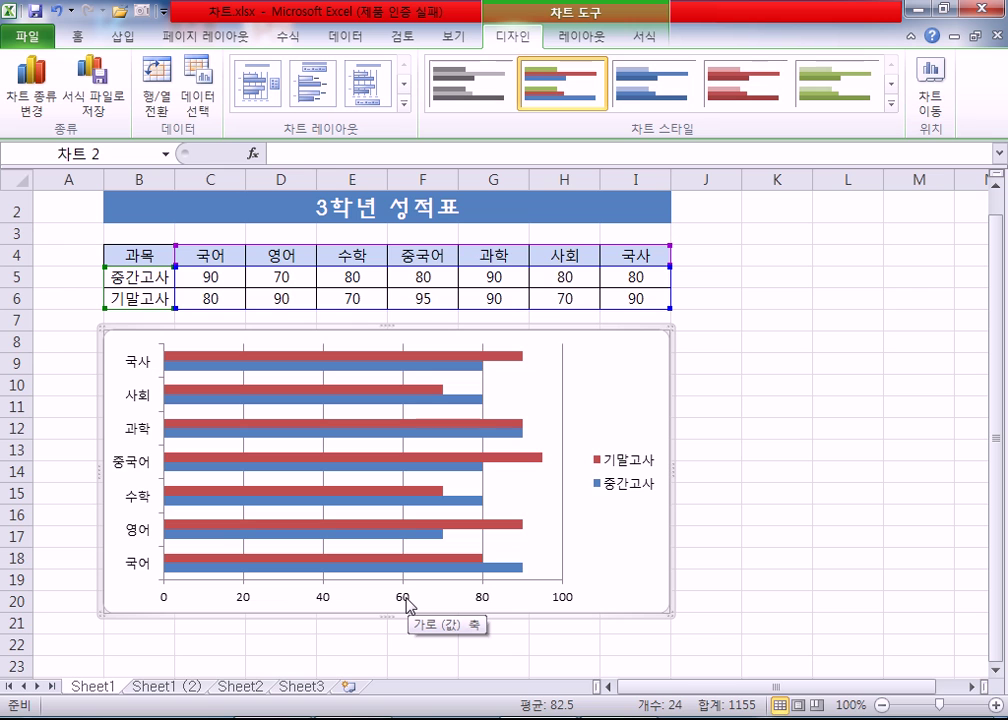
- Look at the ways to change the chart type, from the chart design tools and from the chart area's own commands
click(603, 472)
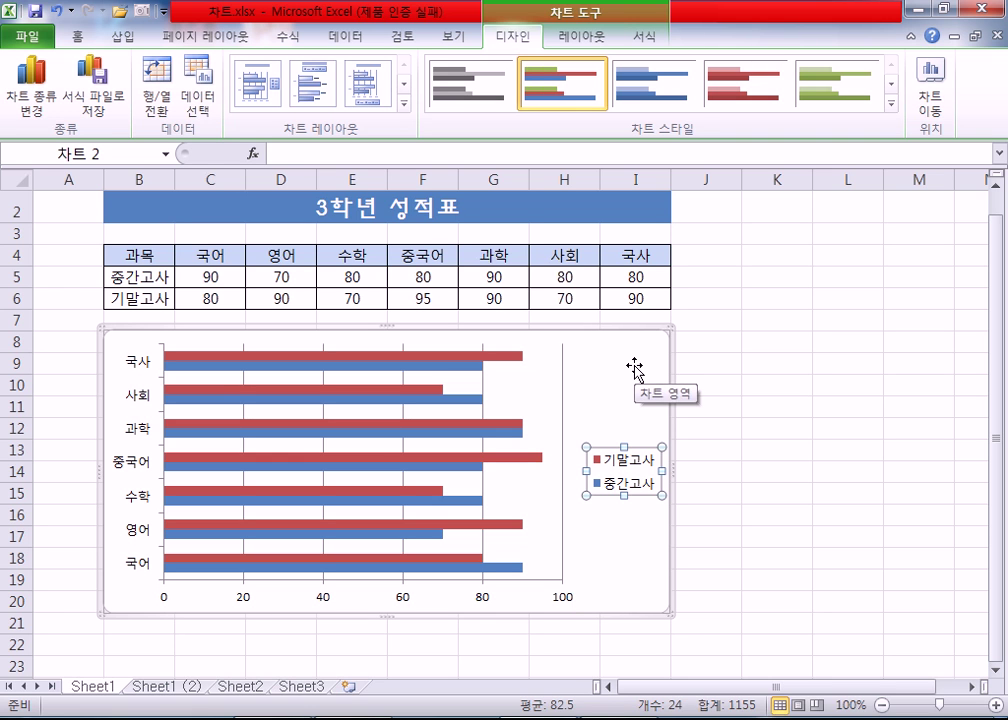
click(33, 90)
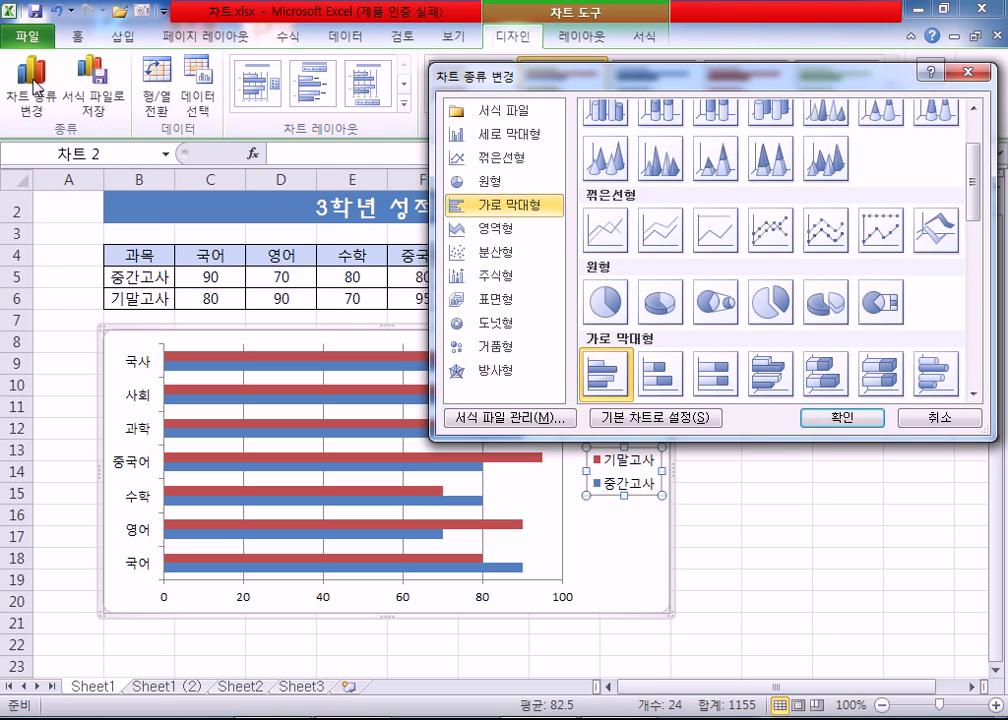
click(934, 418)
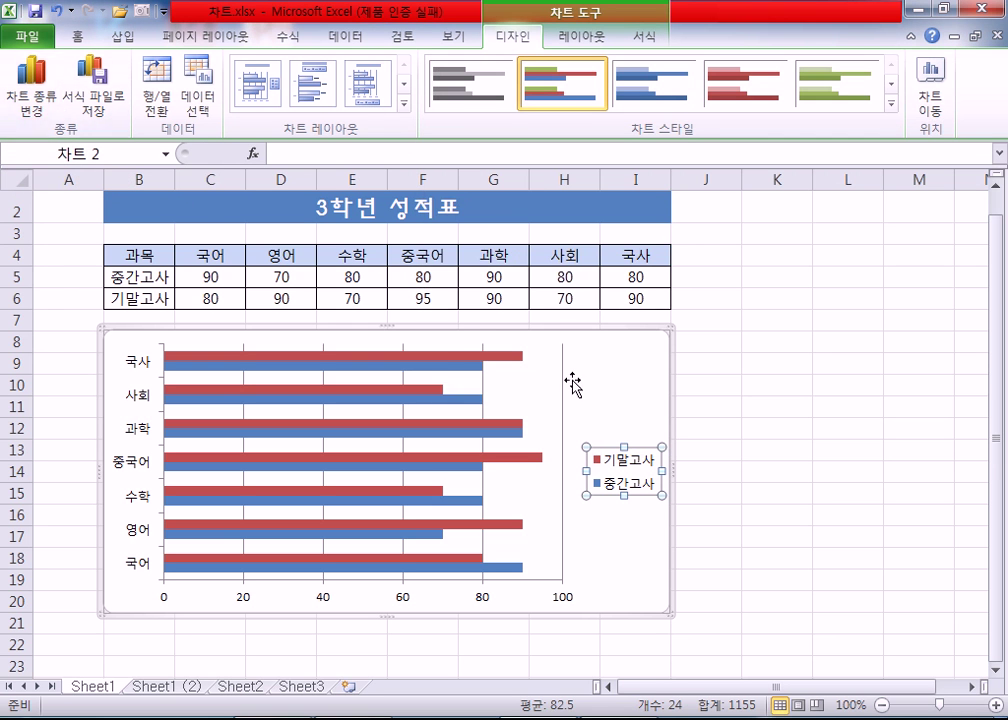
click(621, 365)
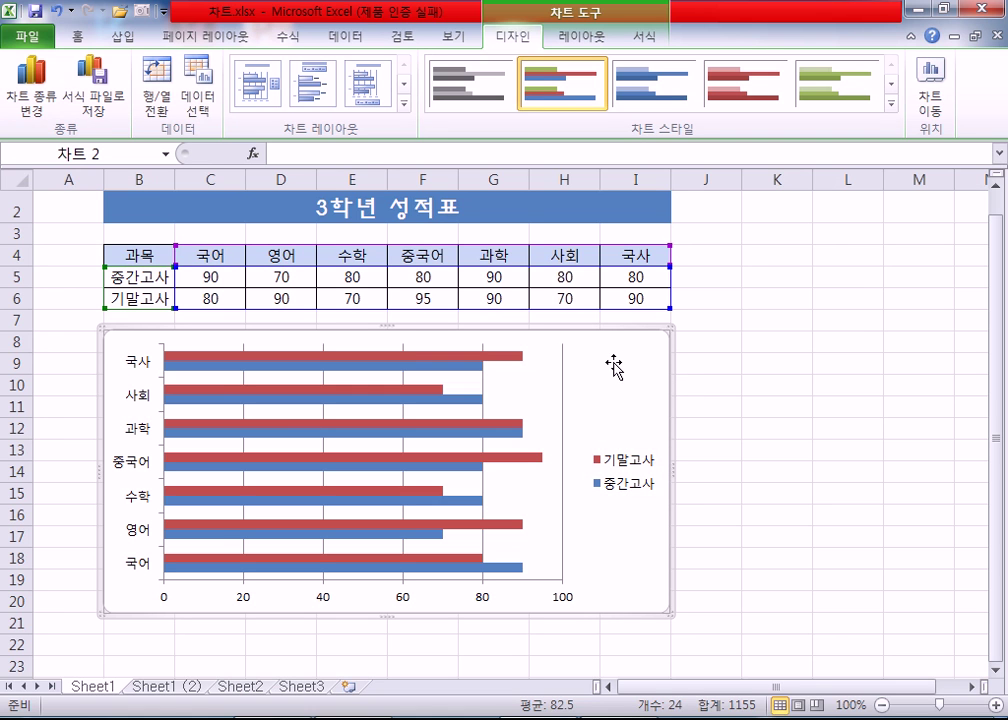
right_click(619, 368)
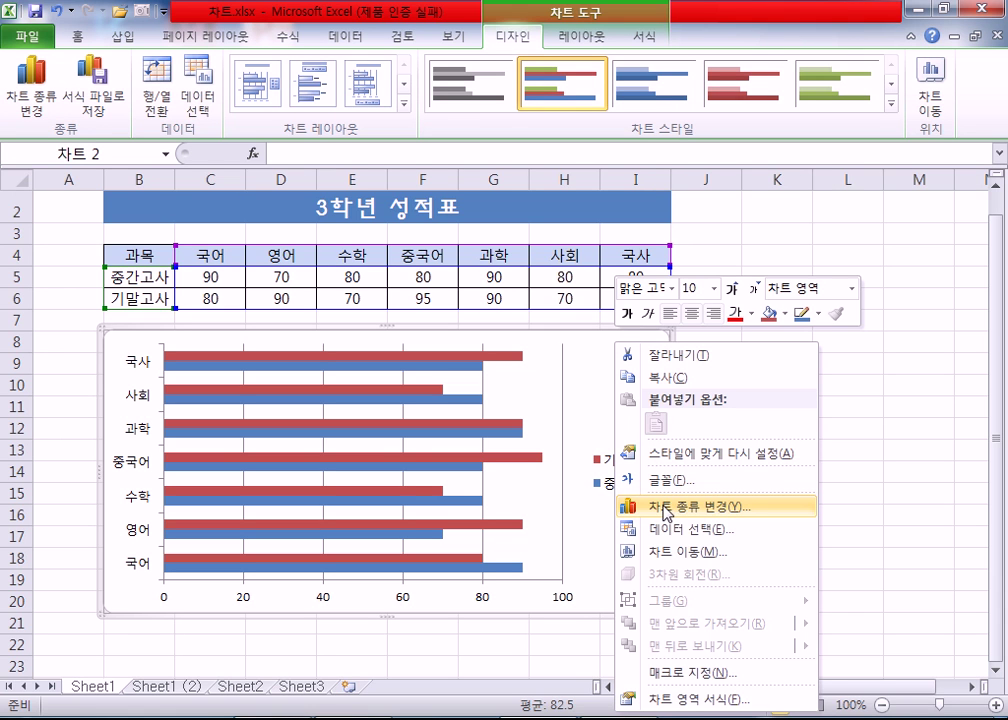
click(585, 367)
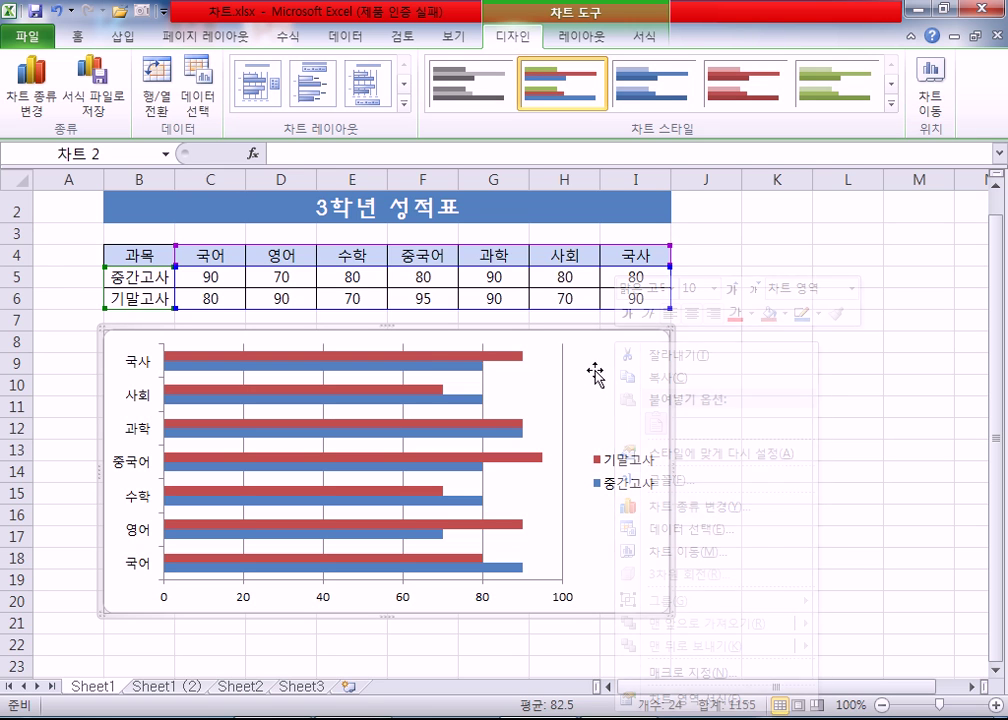
- Change the chart type to 2-D clustered column (세로 막대형)
click(37, 95)
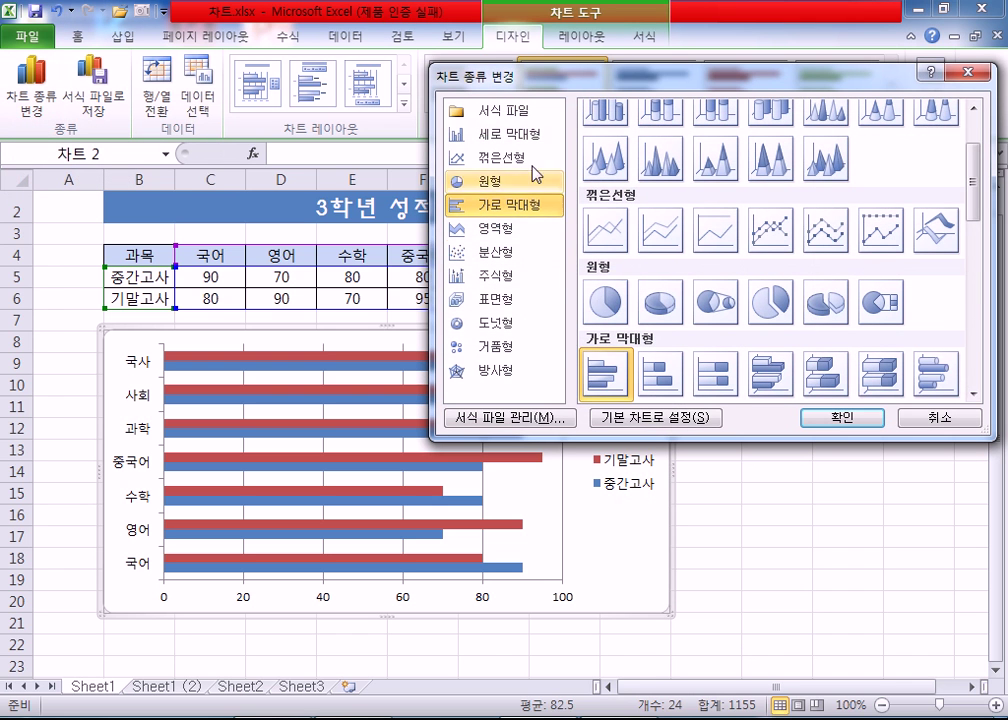
click(500, 134)
click(838, 420)
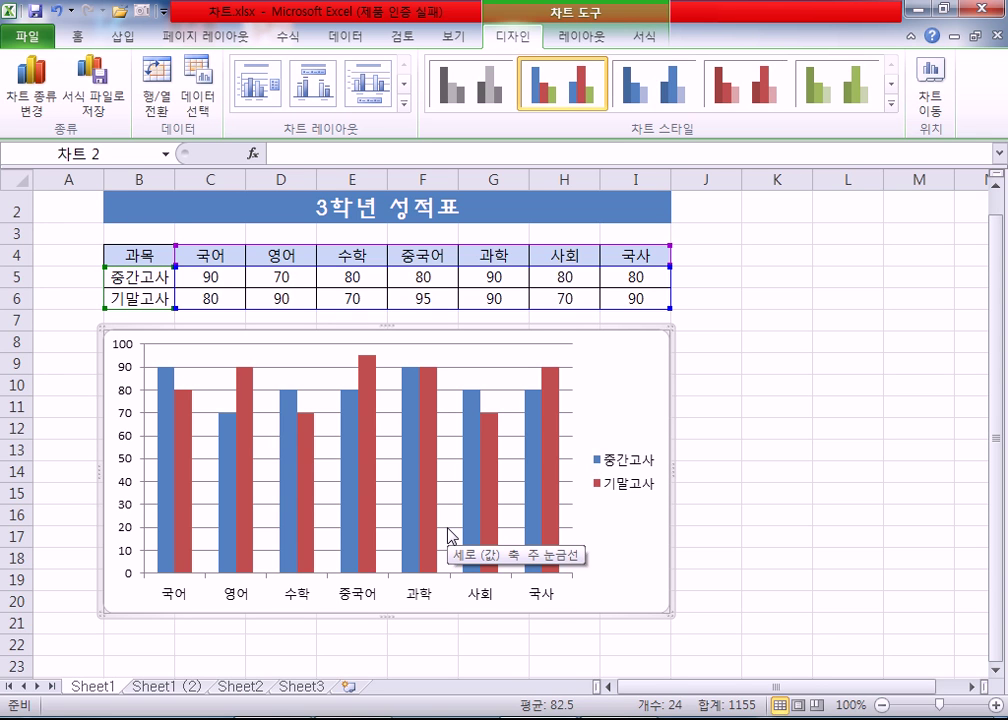
- Inspect the 기말고사 and 중간고사 series of the column chart one at a time
click(556, 407)
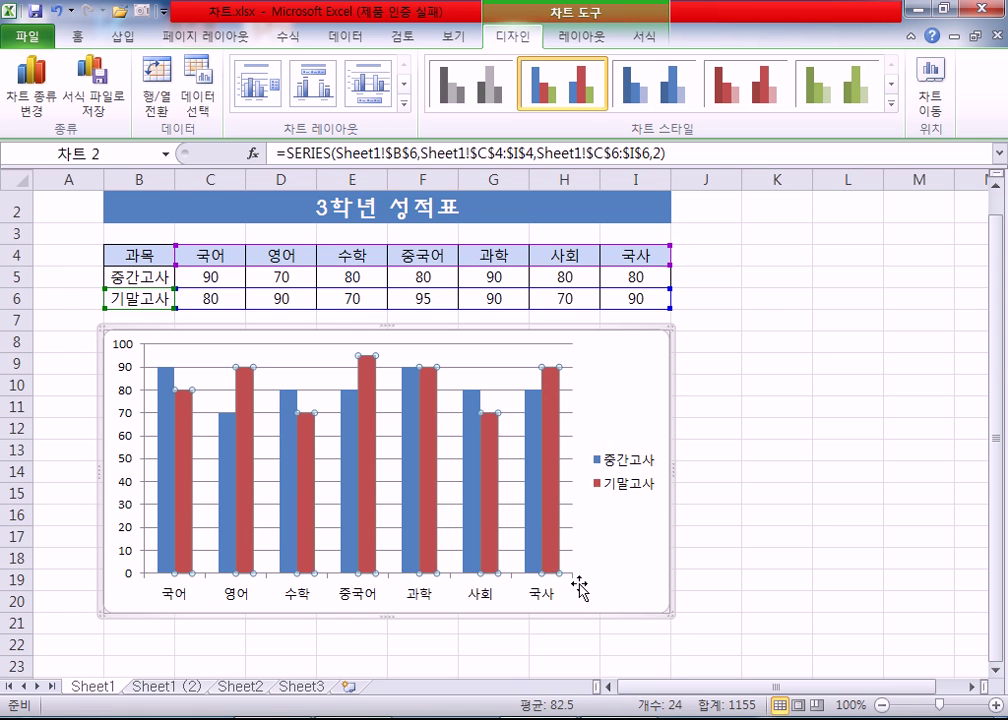
key(Escape)
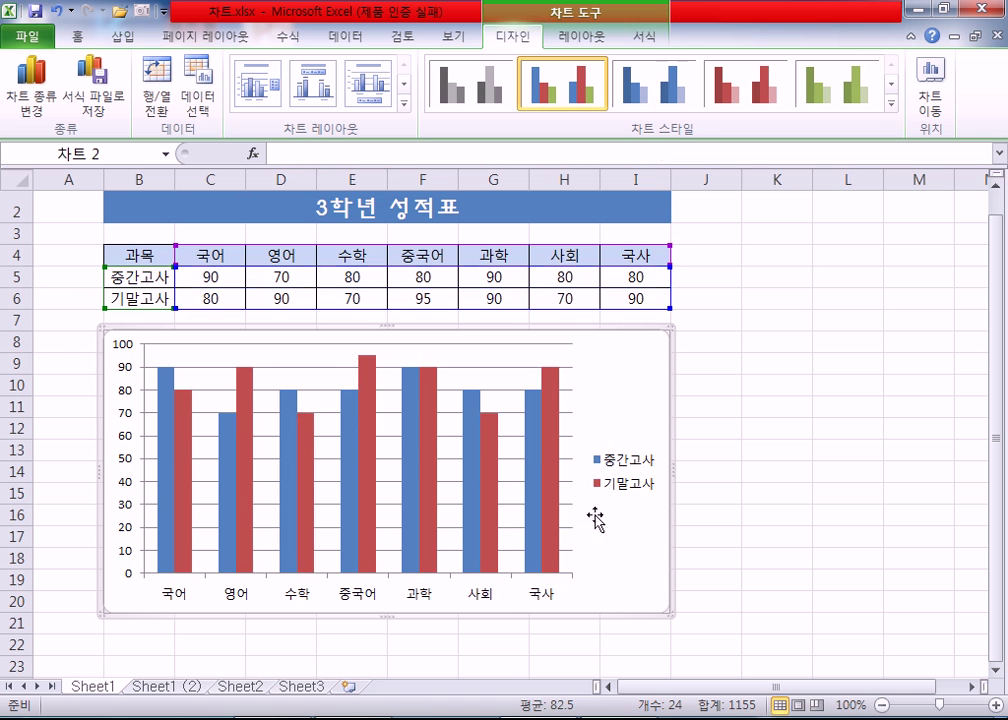
click(531, 441)
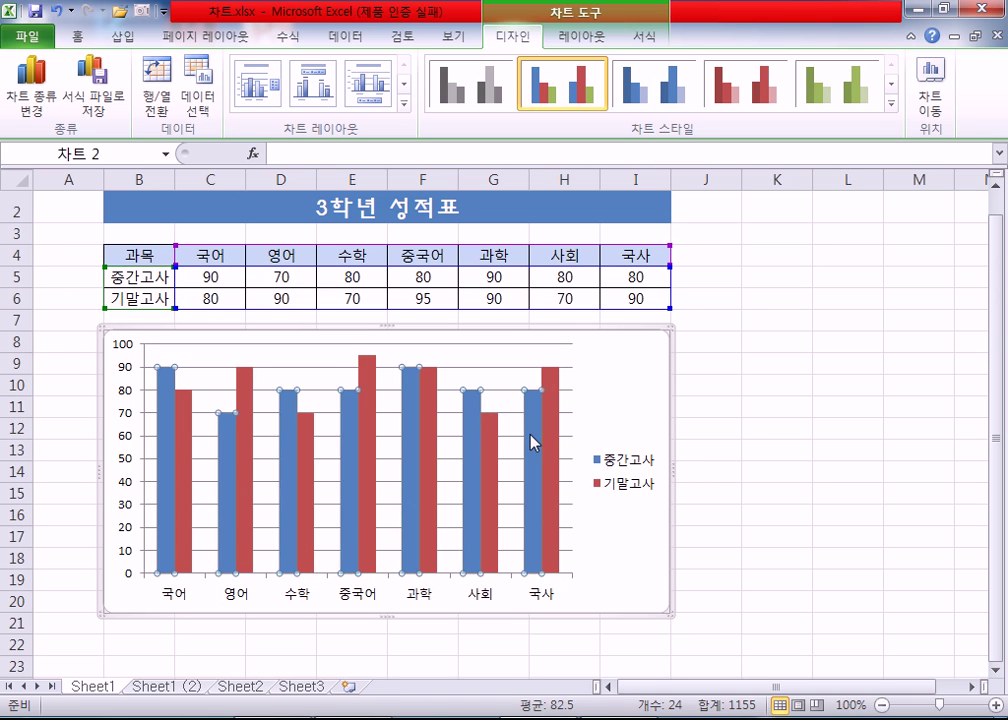
click(551, 439)
click(637, 380)
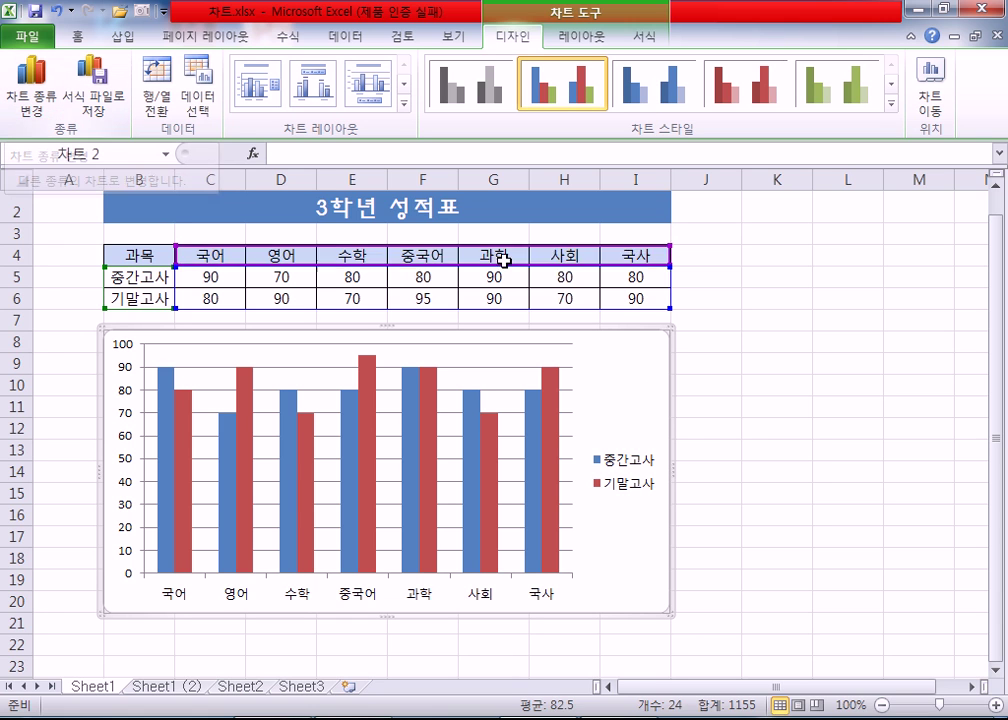
mouse_move(556, 418)
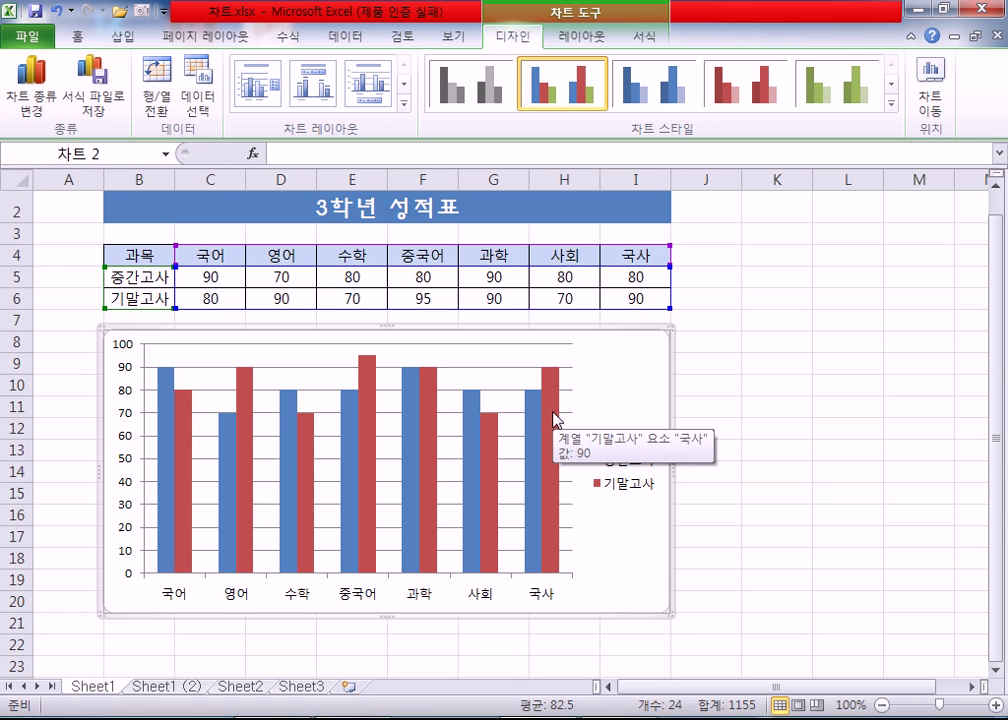
- Change only the 기말고사 series to a line with markers (표식이 있는 꺾은선형), keeping 중간고사 as columns
click(556, 418)
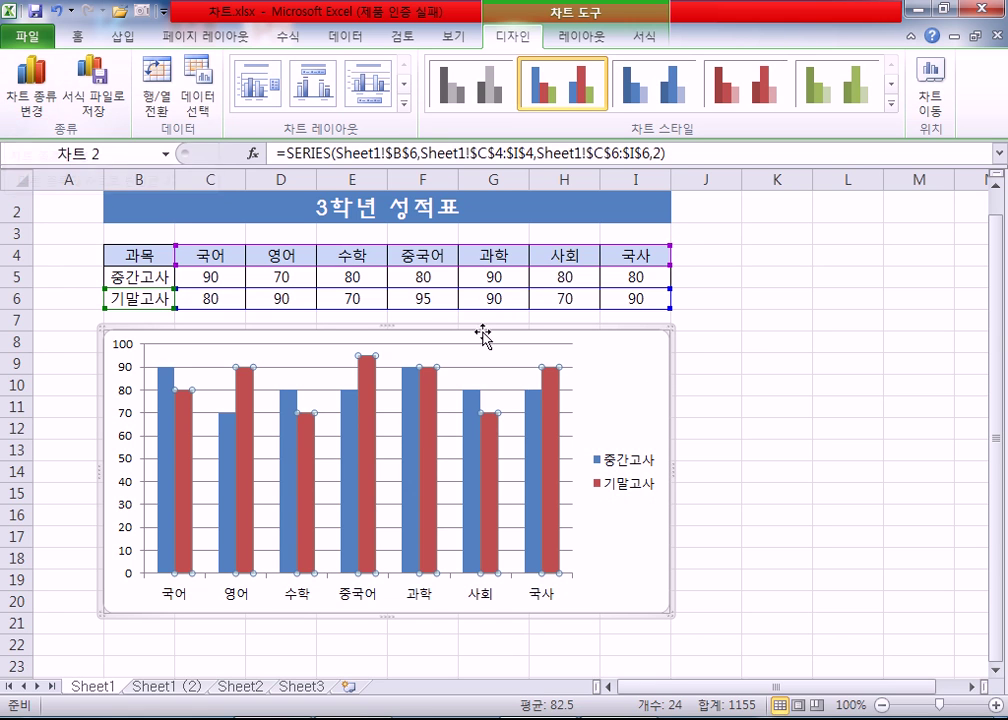
right_click(545, 395)
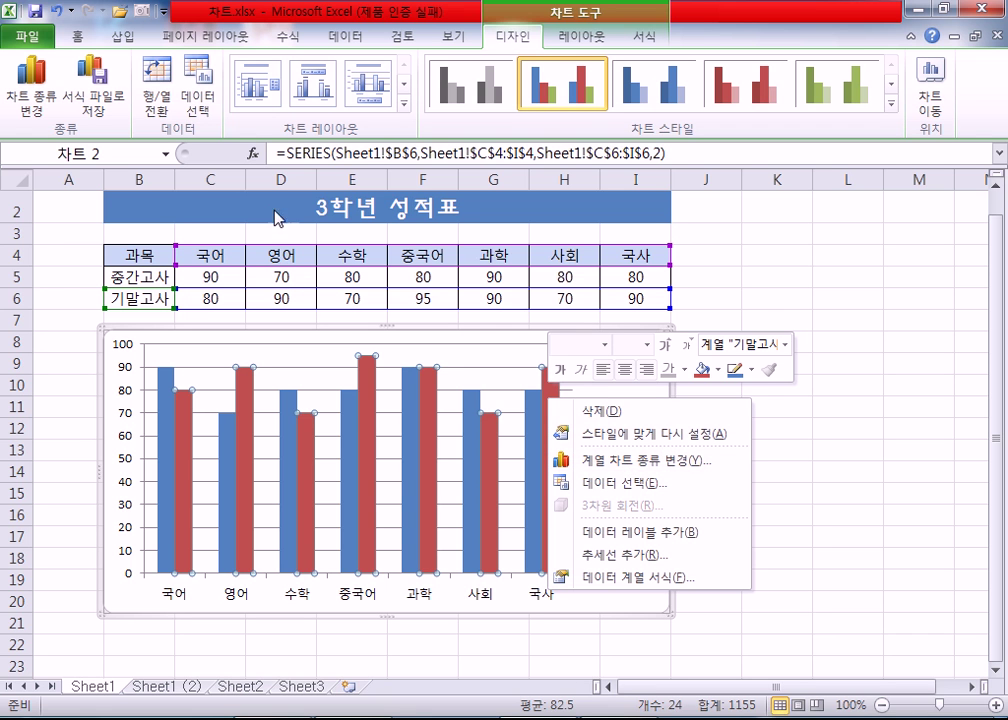
click(36, 96)
click(763, 343)
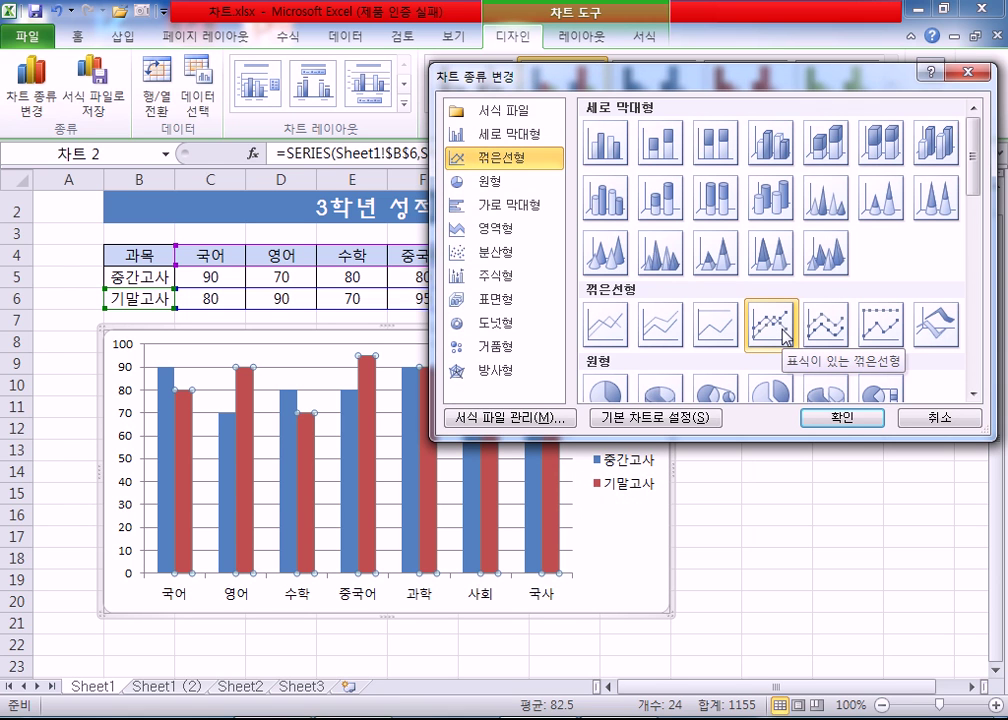
click(845, 418)
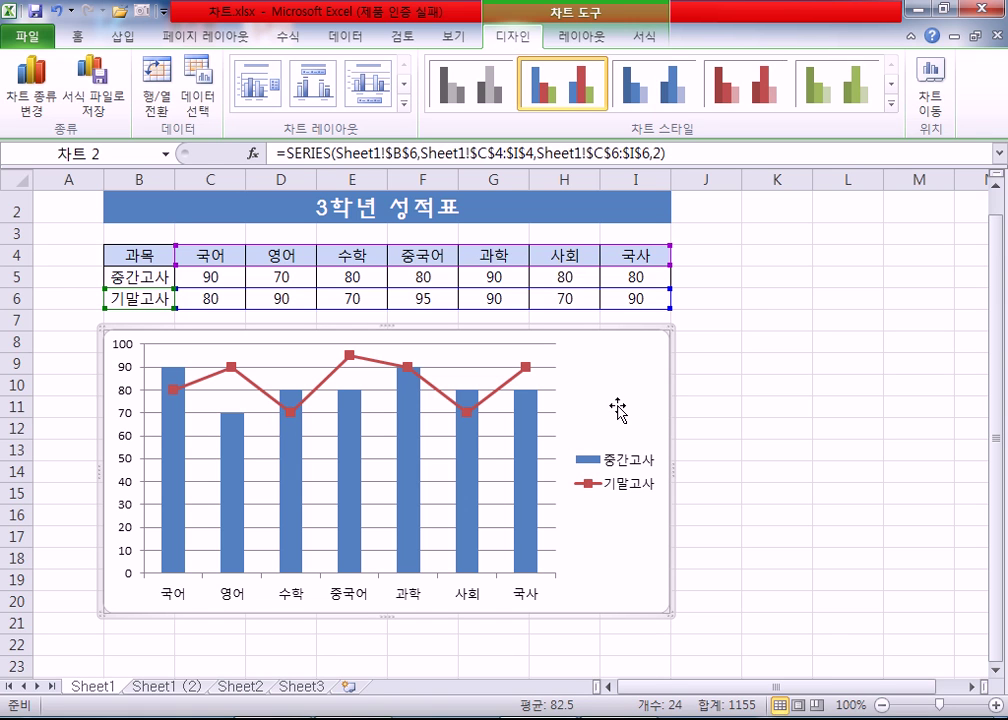
- Look at the chart type choices and at the 기말고사 line's own commands, including 데이터 계열 서식
click(32, 80)
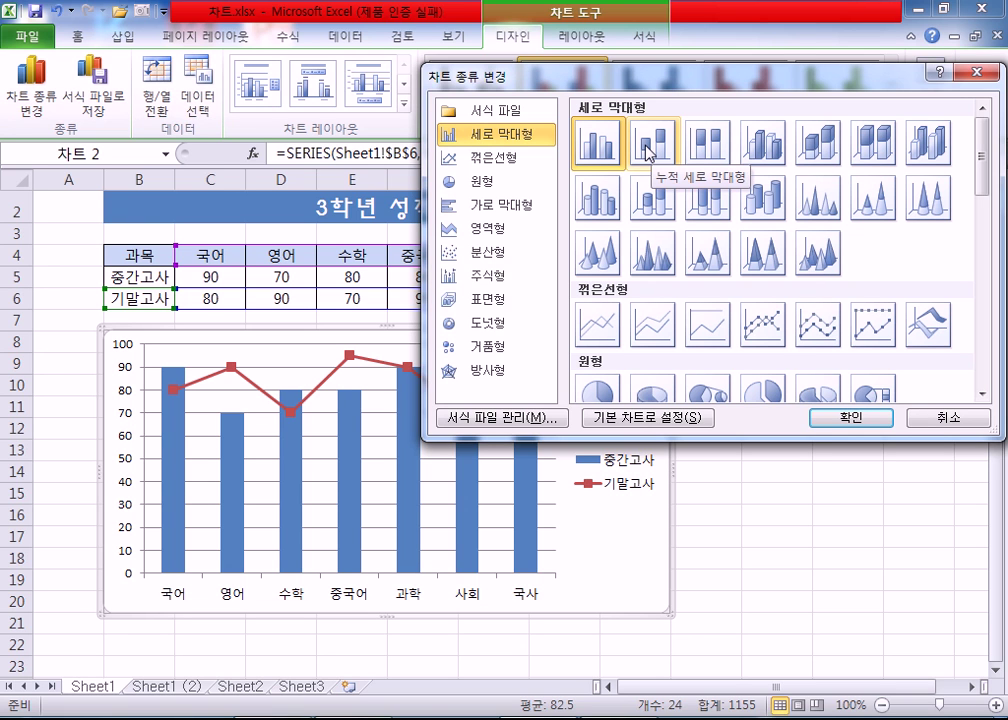
click(944, 418)
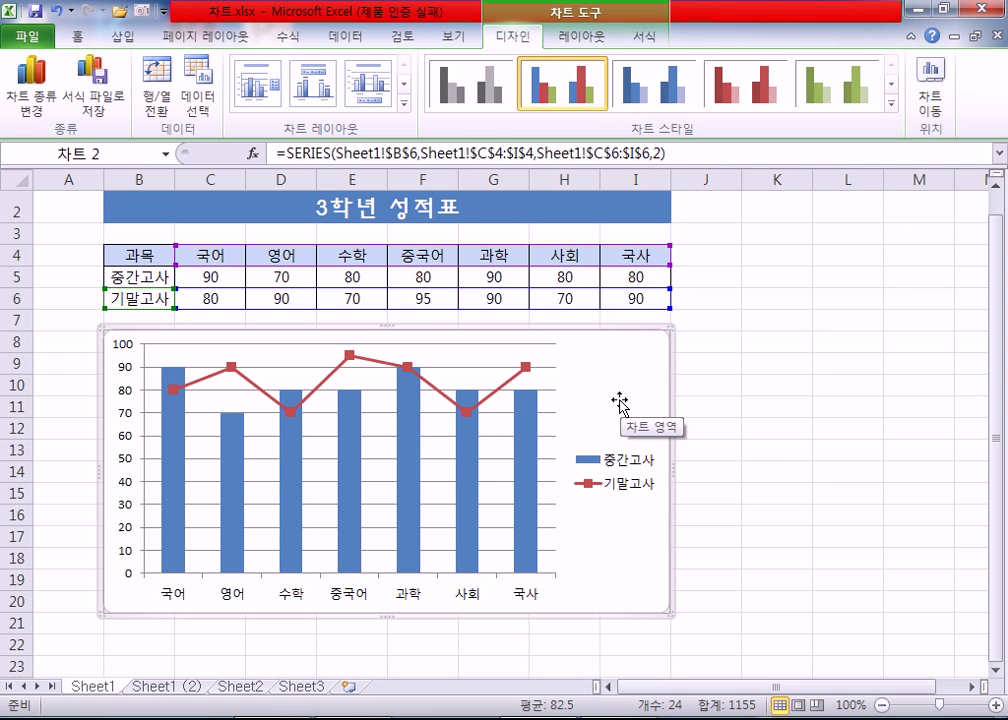
click(506, 388)
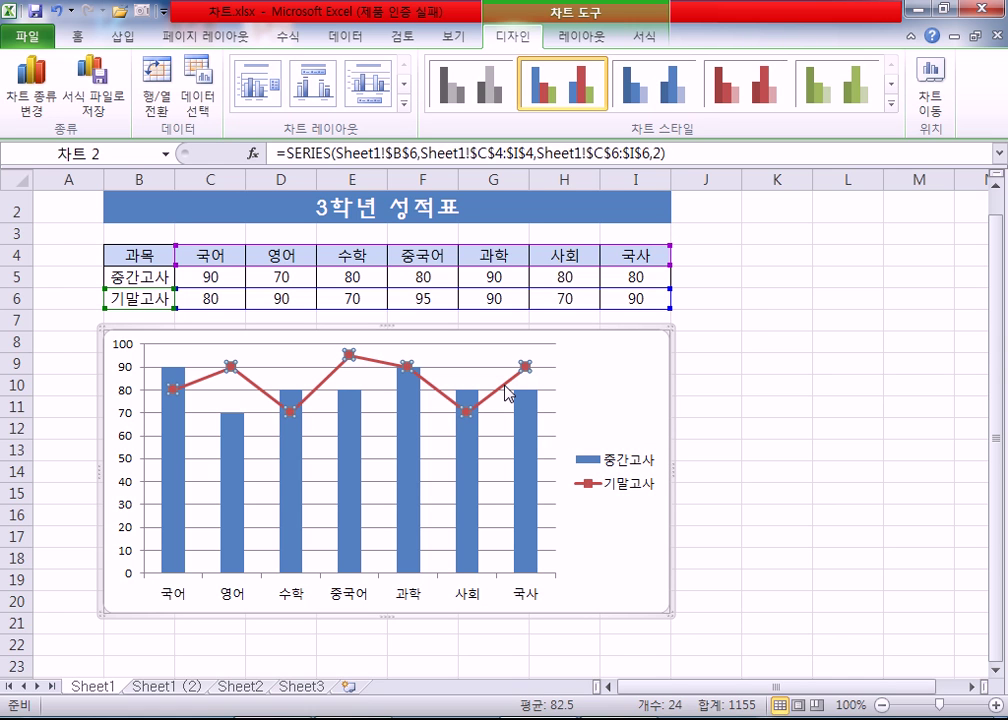
right_click(508, 393)
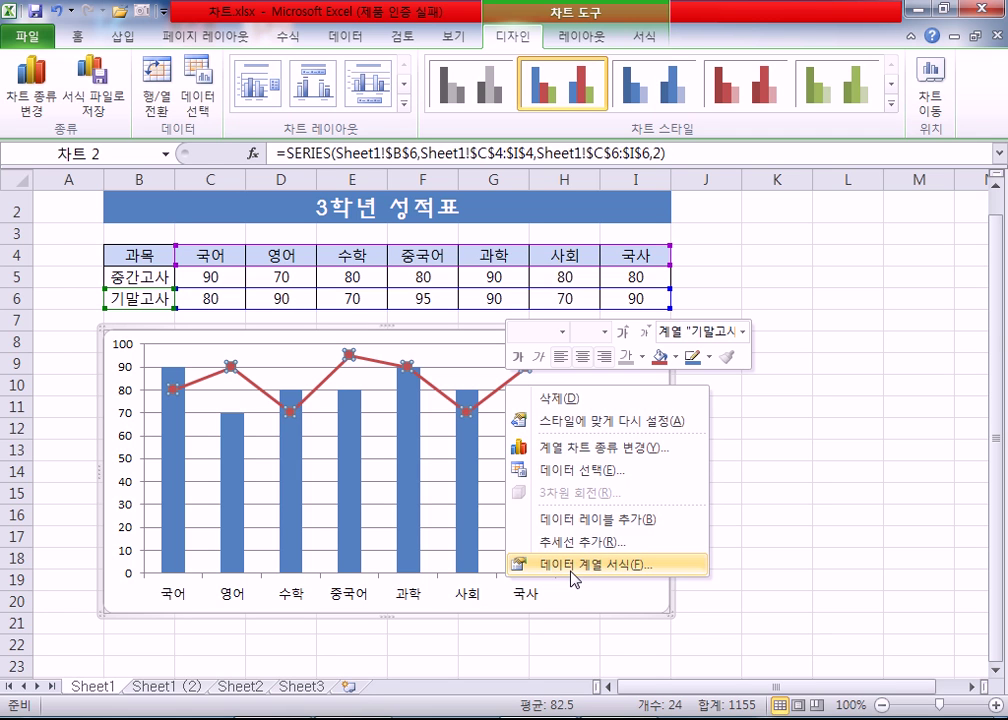
key(Escape)
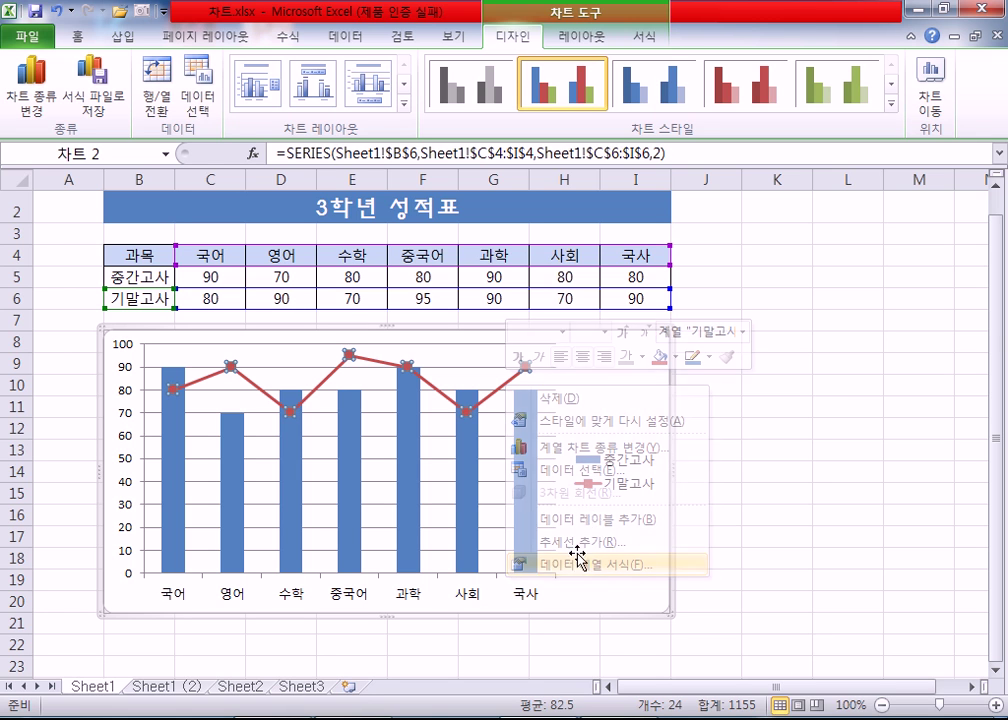
- Select the 기말고사 and 중간고사 series in turn and look for the tools that format the selected series
click(573, 393)
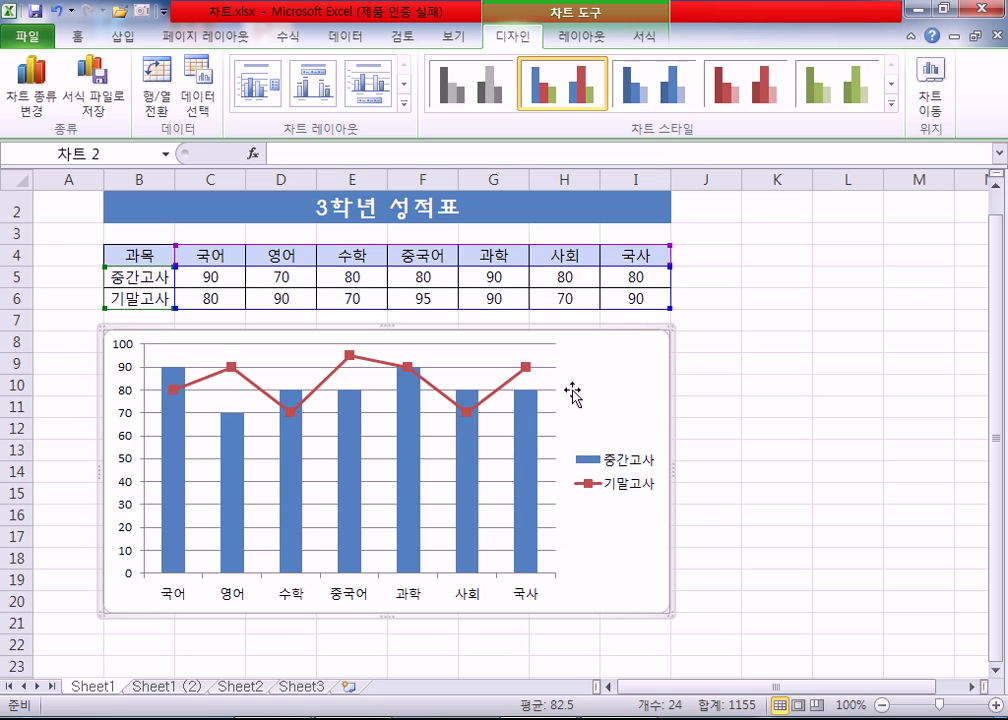
click(510, 386)
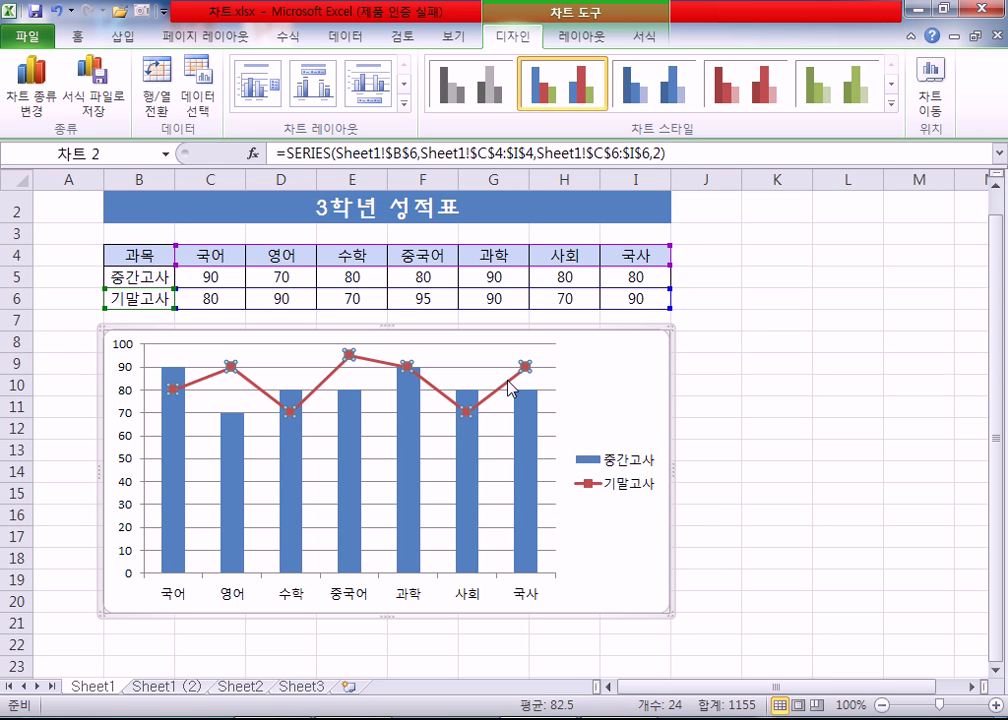
click(574, 360)
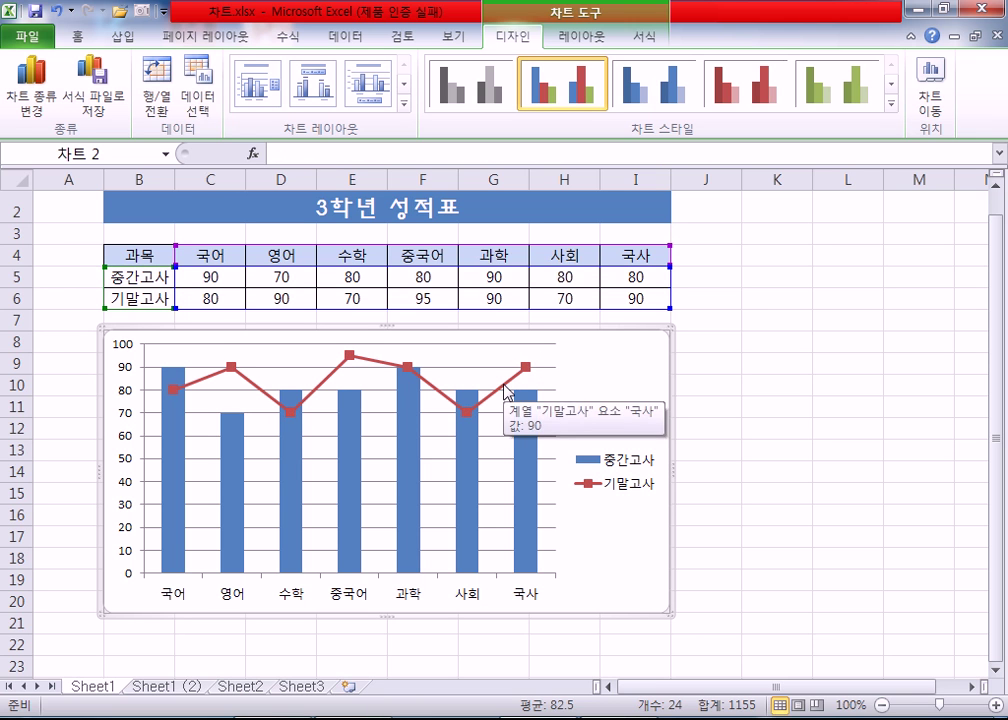
click(505, 390)
click(583, 37)
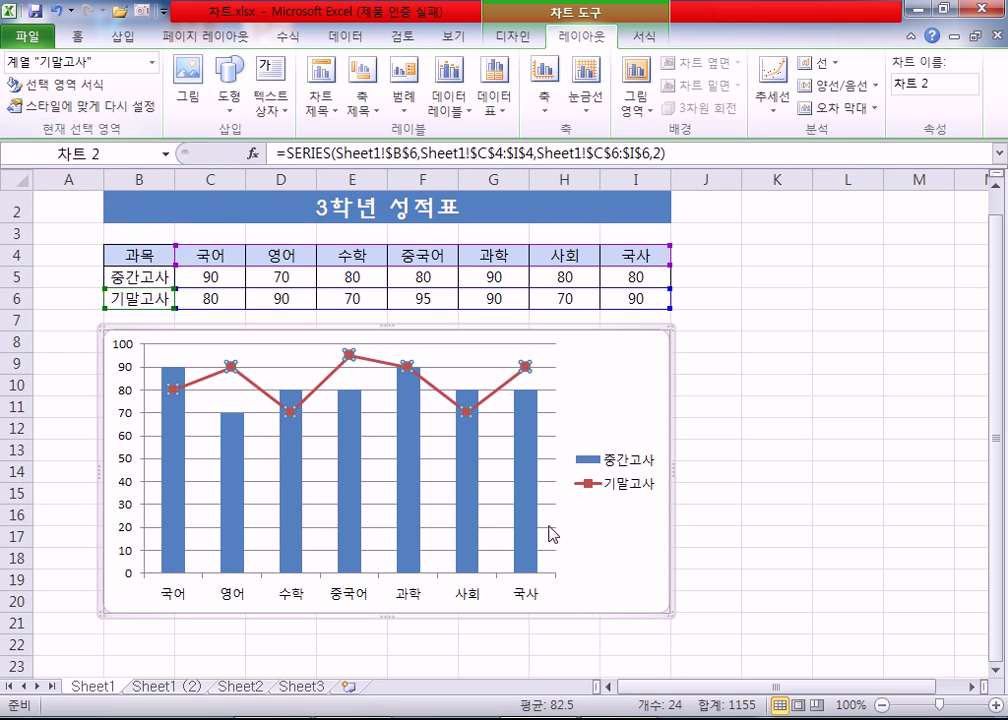
click(527, 428)
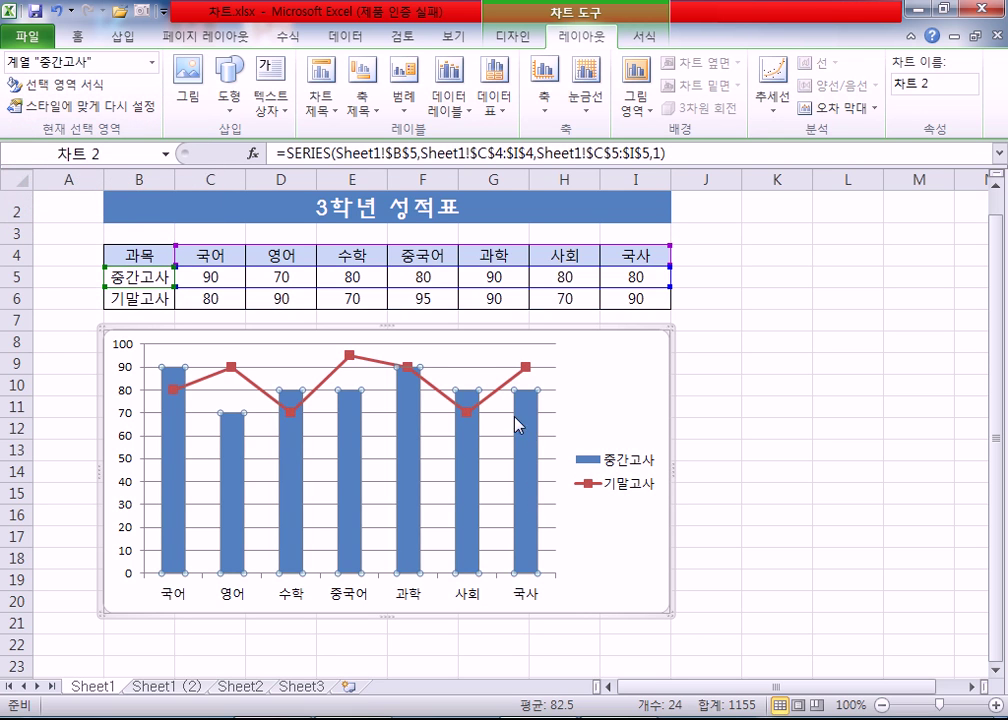
click(526, 367)
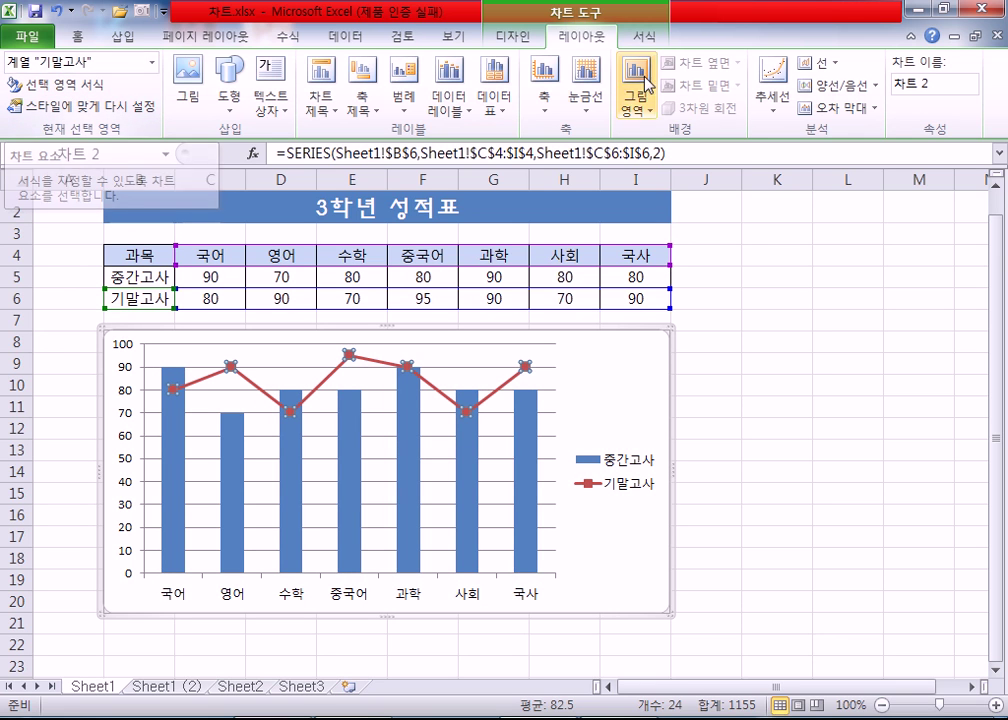
click(530, 36)
click(567, 42)
click(637, 40)
click(590, 40)
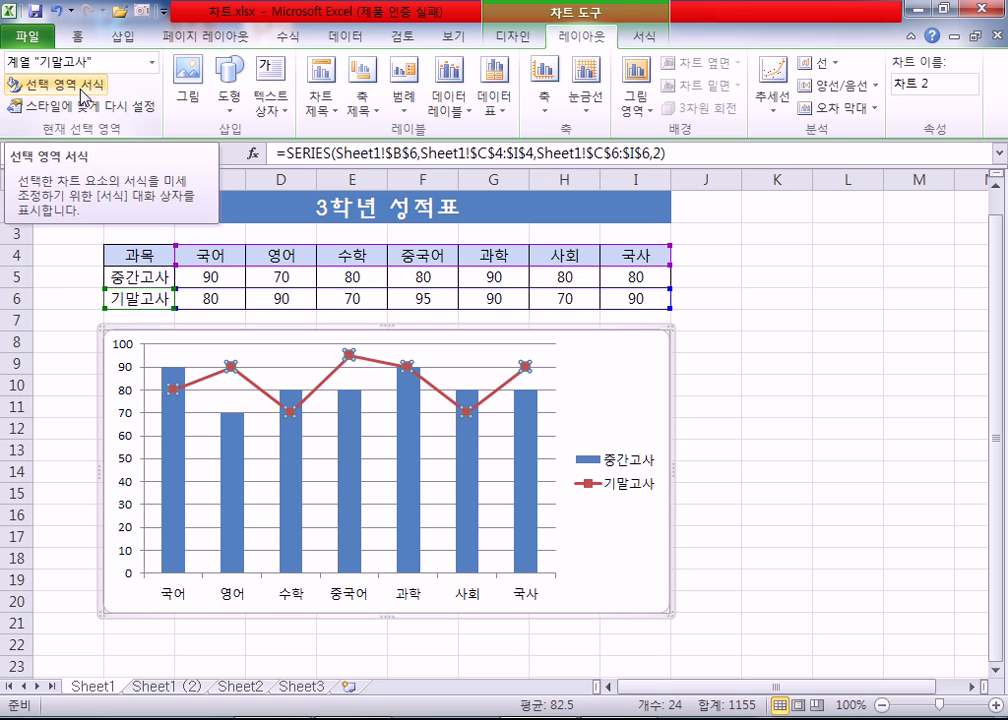
- Try assigning the 기말고사 series to the secondary axis (보조 축), and undo the assignment
right_click(526, 369)
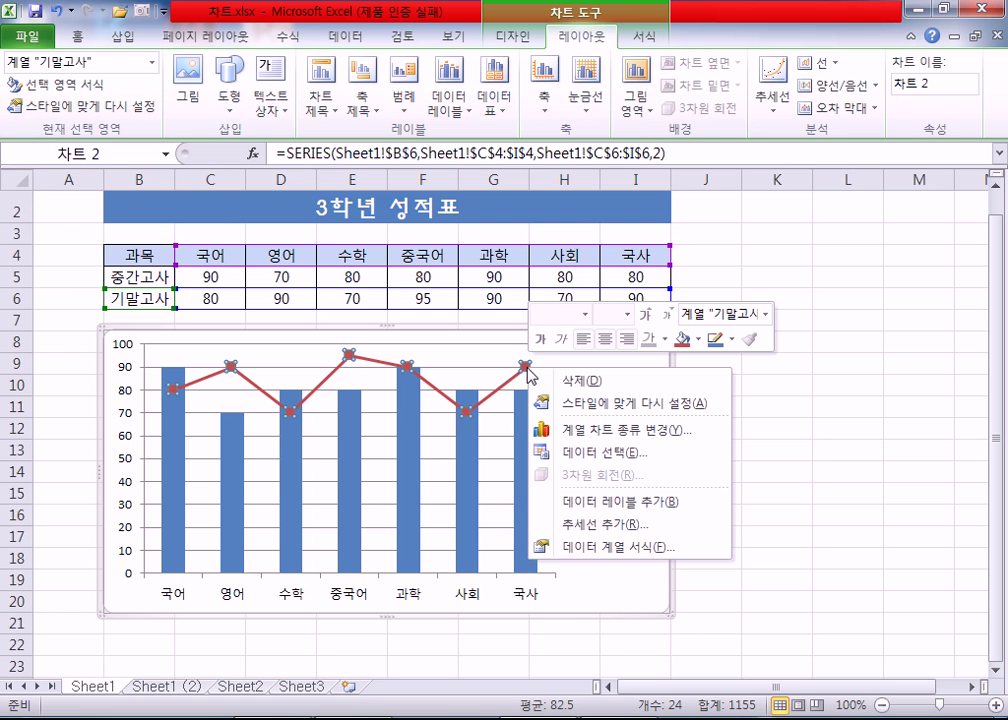
click(612, 552)
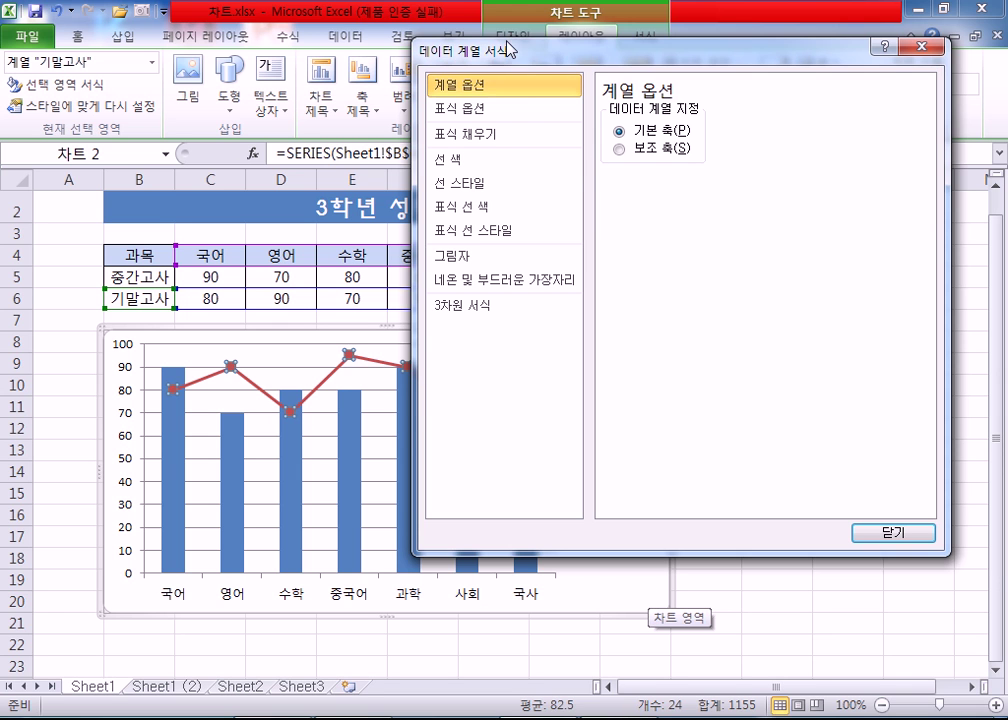
drag(513, 45, 643, 45)
click(751, 145)
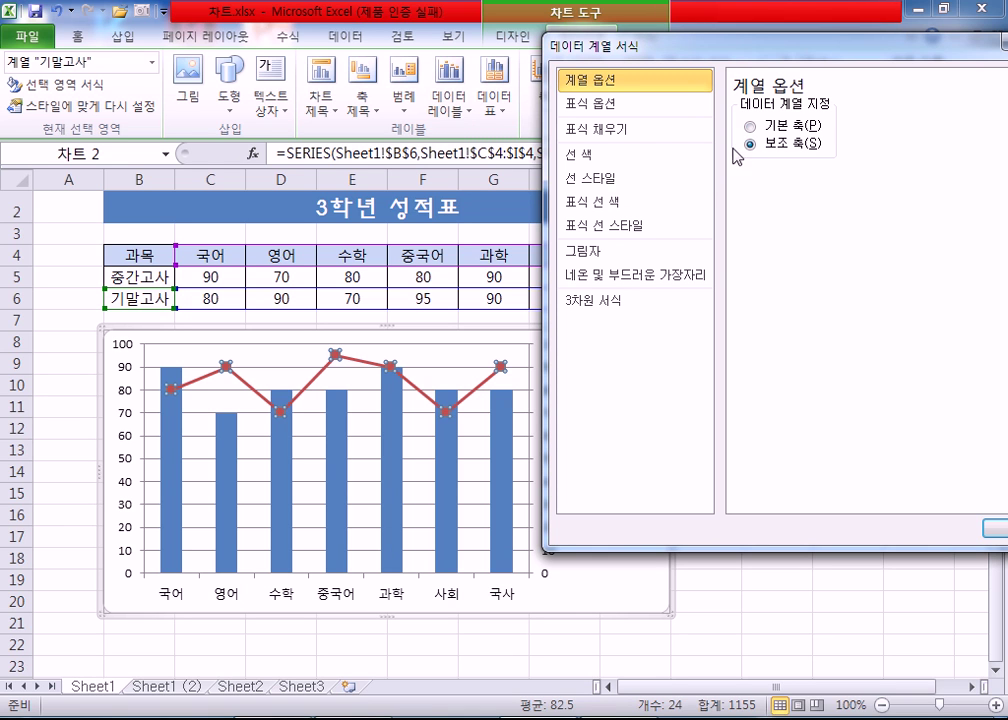
key(Escape)
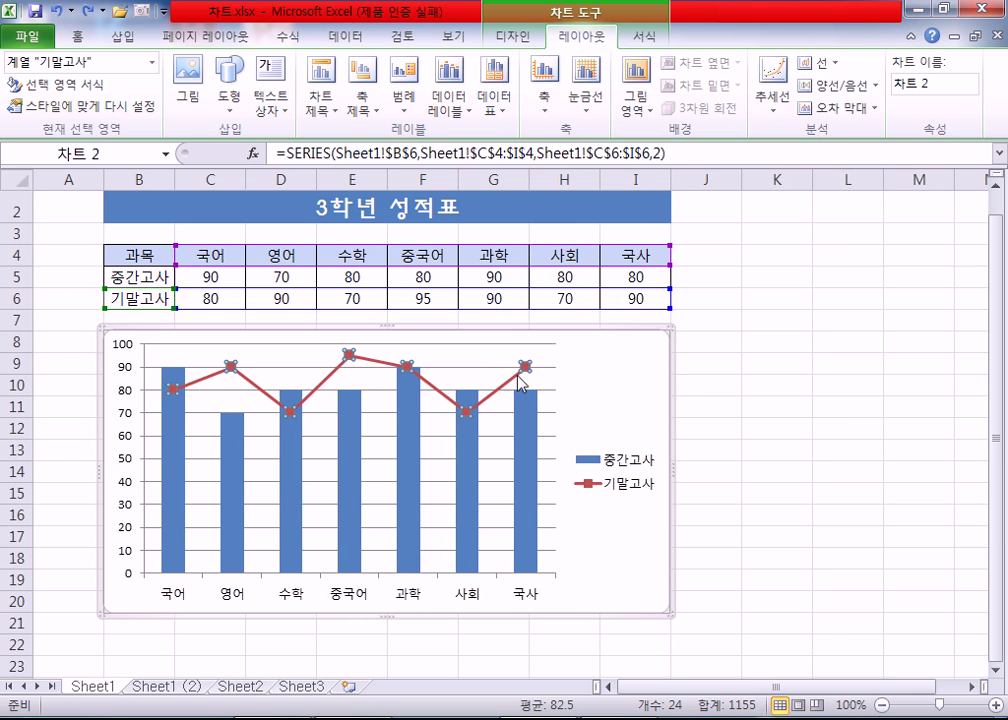
- Plot the 기말고사 line on the secondary axis (보조 축) through its data series formatting
right_click(526, 366)
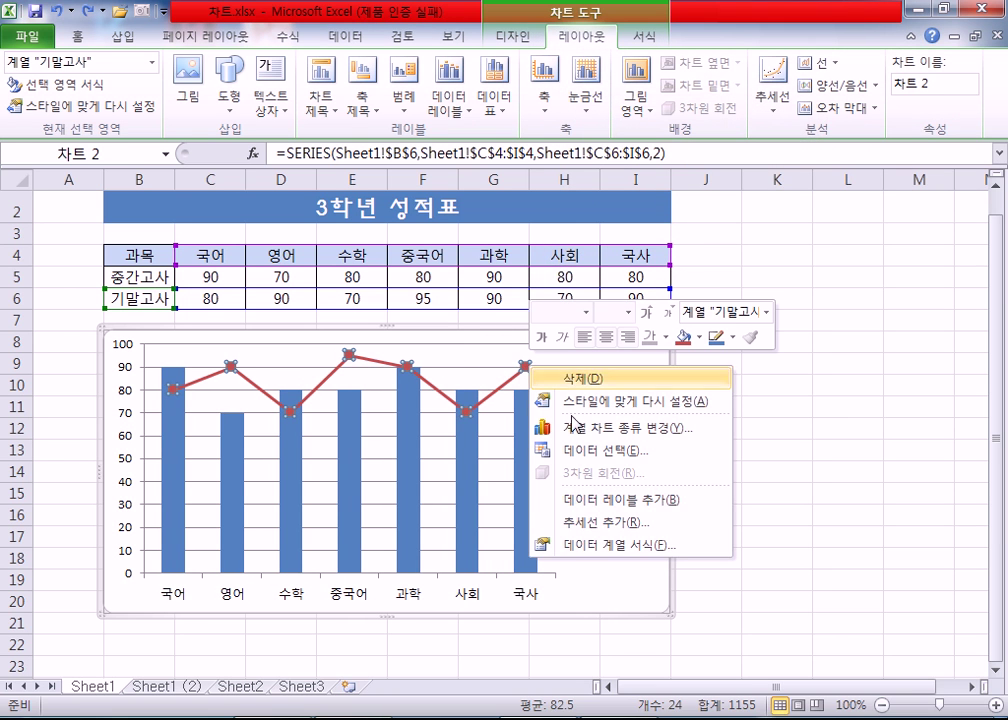
click(592, 553)
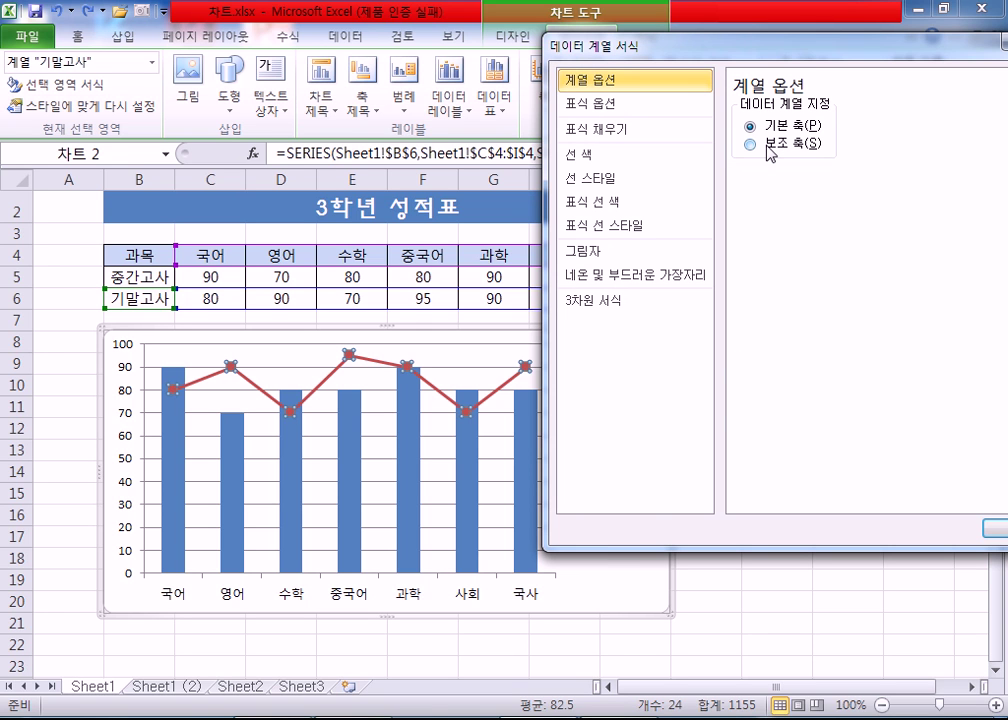
drag(749, 58, 722, 73)
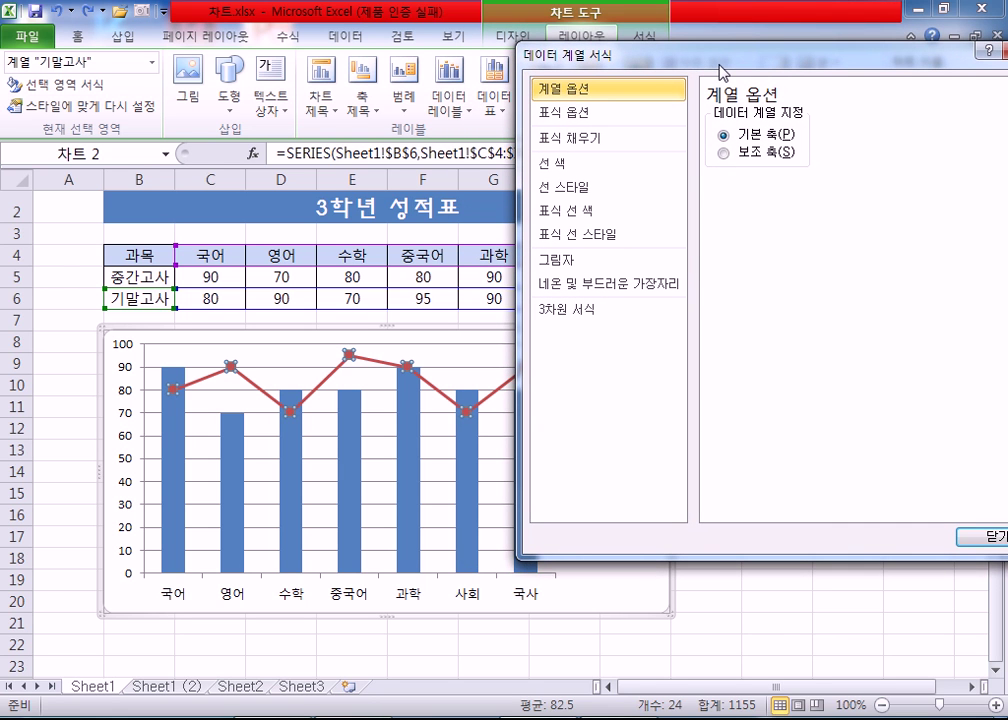
click(723, 152)
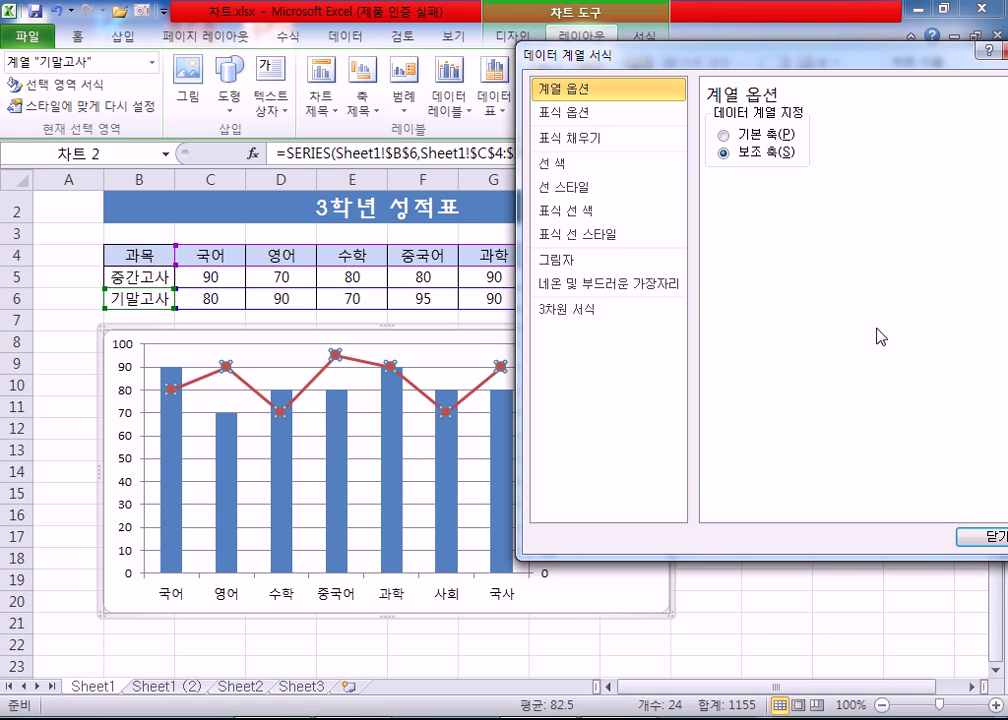
click(988, 537)
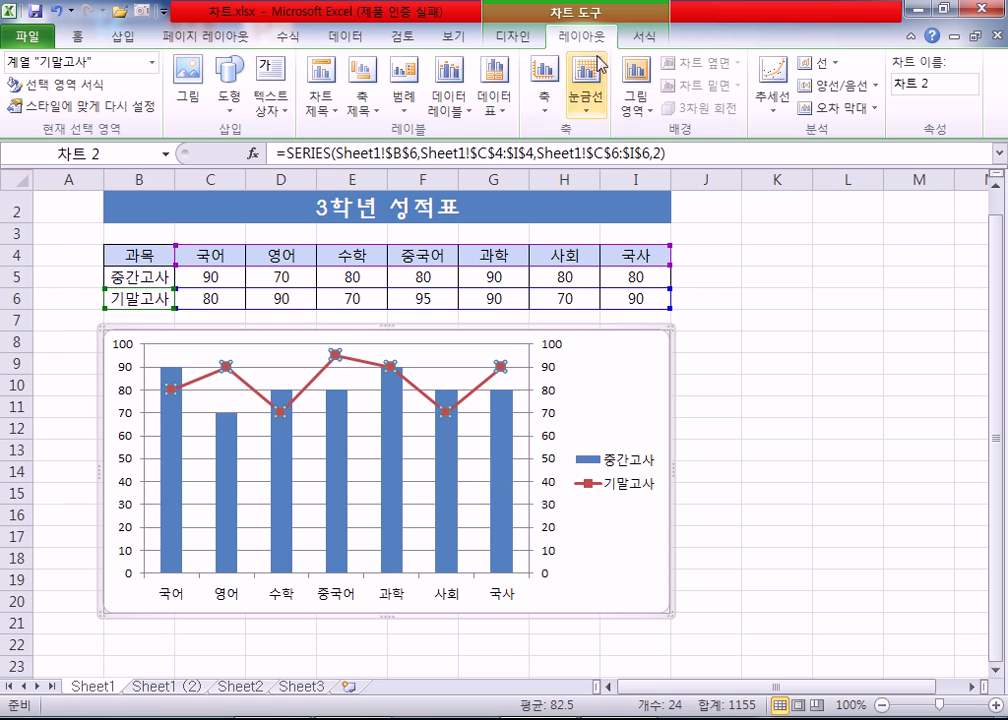
- Look through the available chart styles for the combination chart without applying one
click(515, 37)
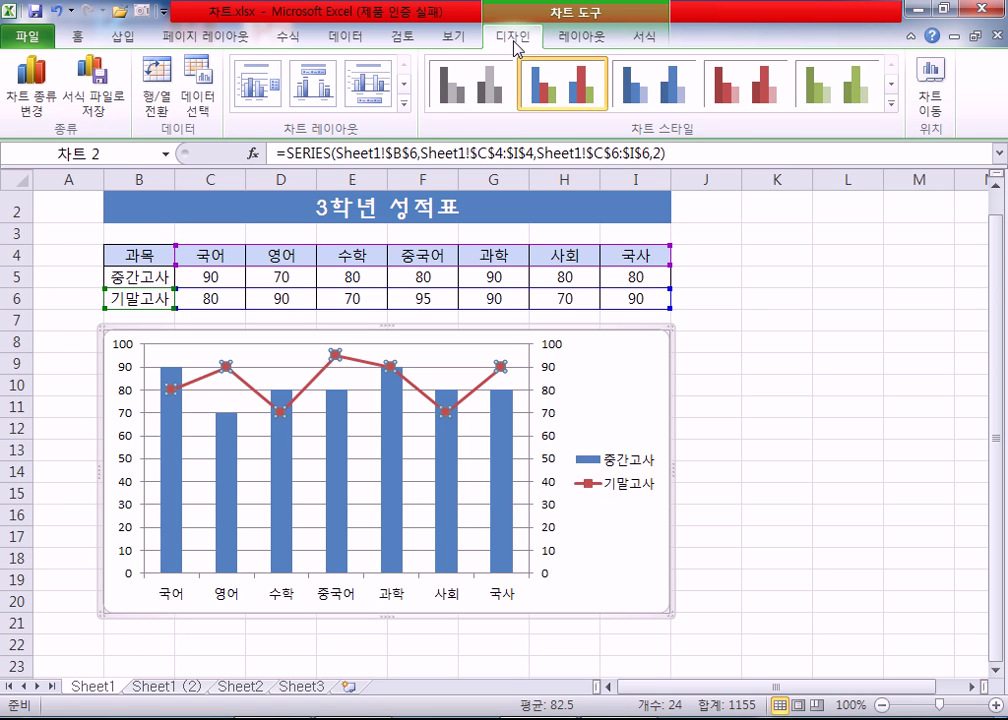
click(891, 100)
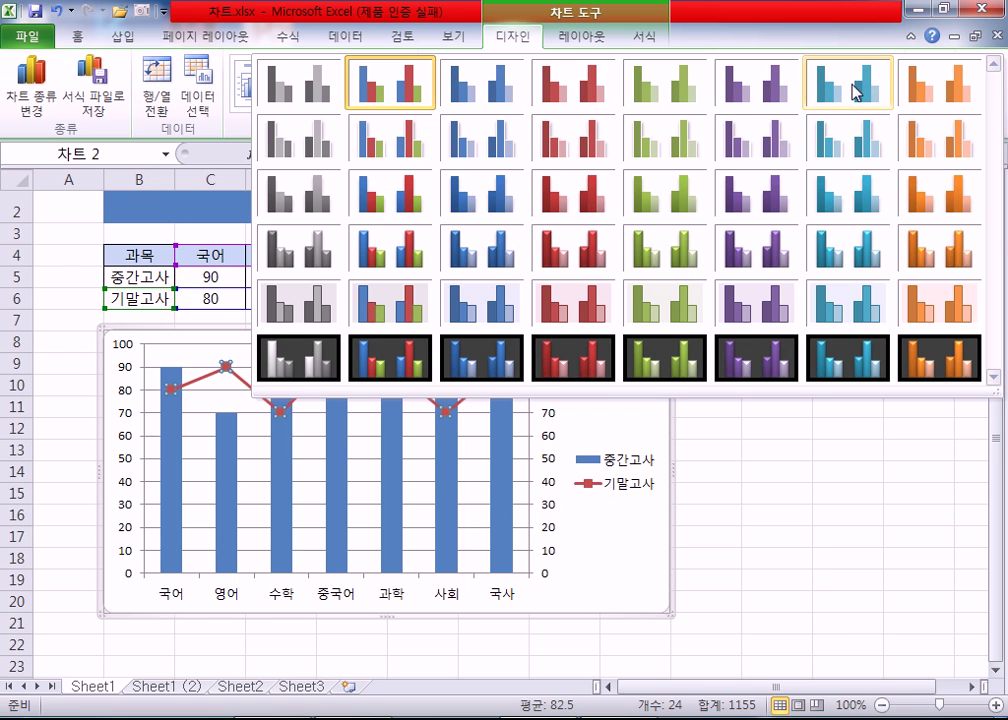
click(515, 42)
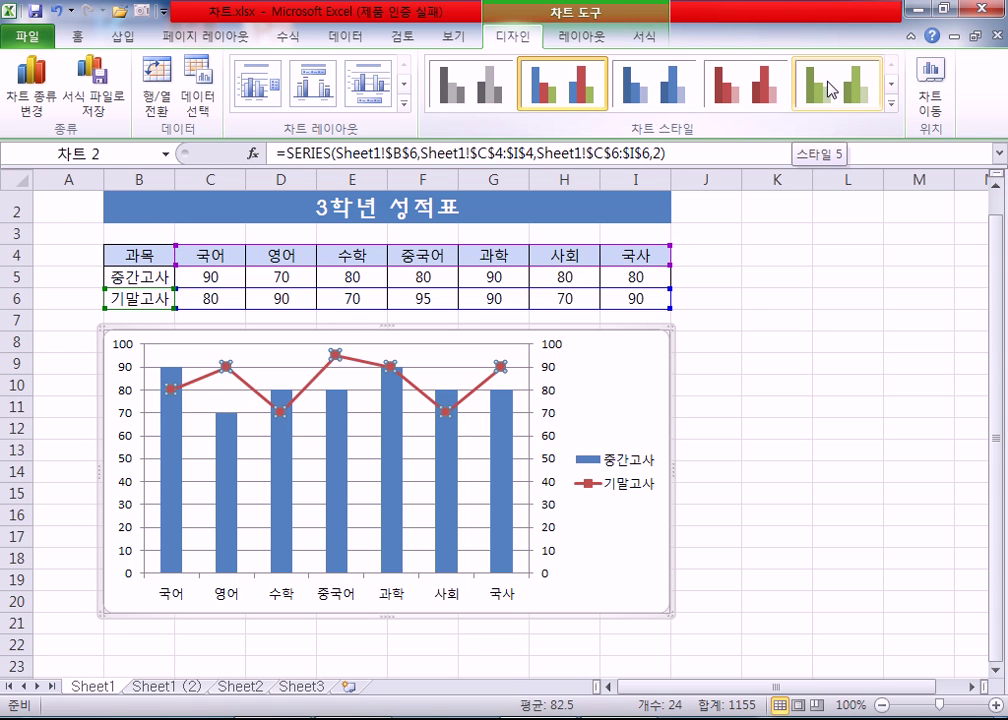
click(891, 103)
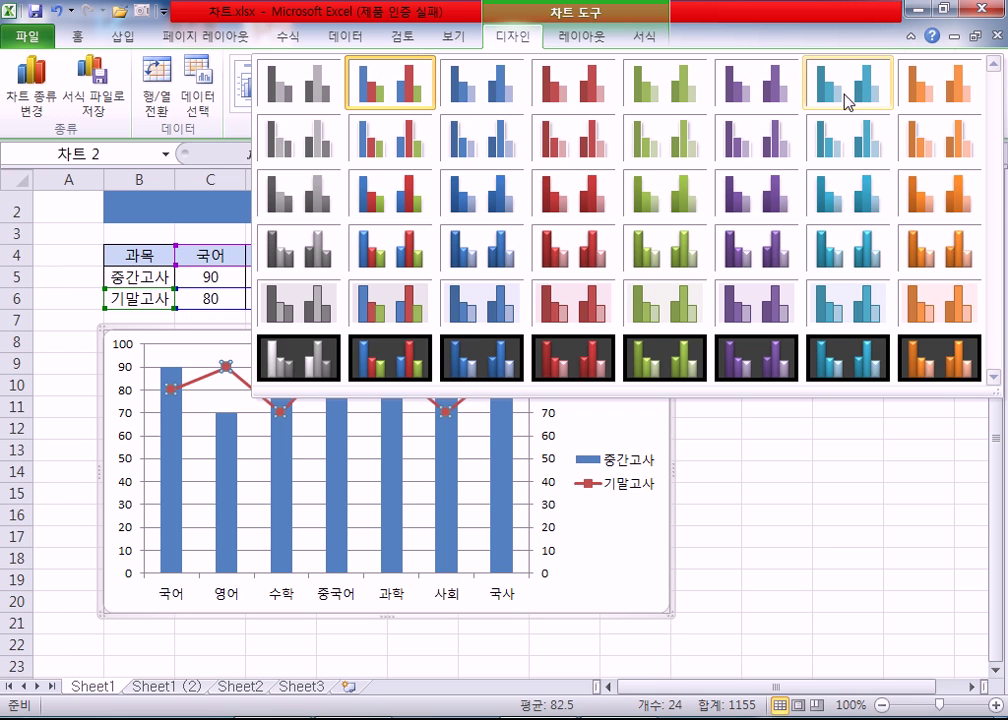
key(Escape)
click(893, 94)
click(893, 94)
click(893, 94)
click(892, 88)
click(892, 88)
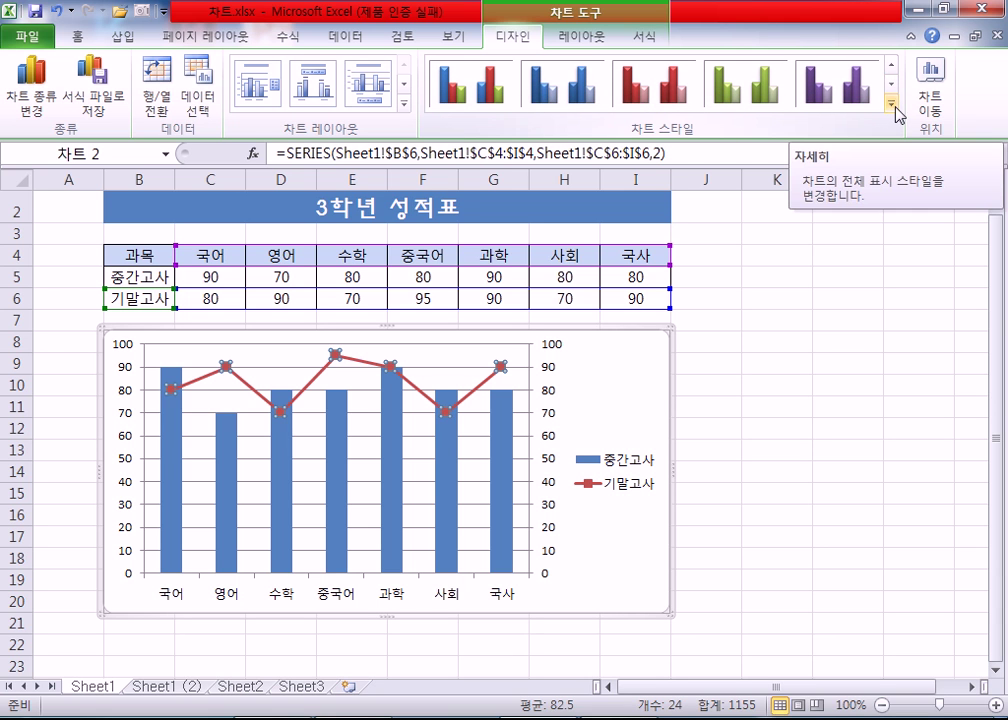
- Apply the plain teal chart style to the combination chart and replace it with the plain blue one
click(892, 103)
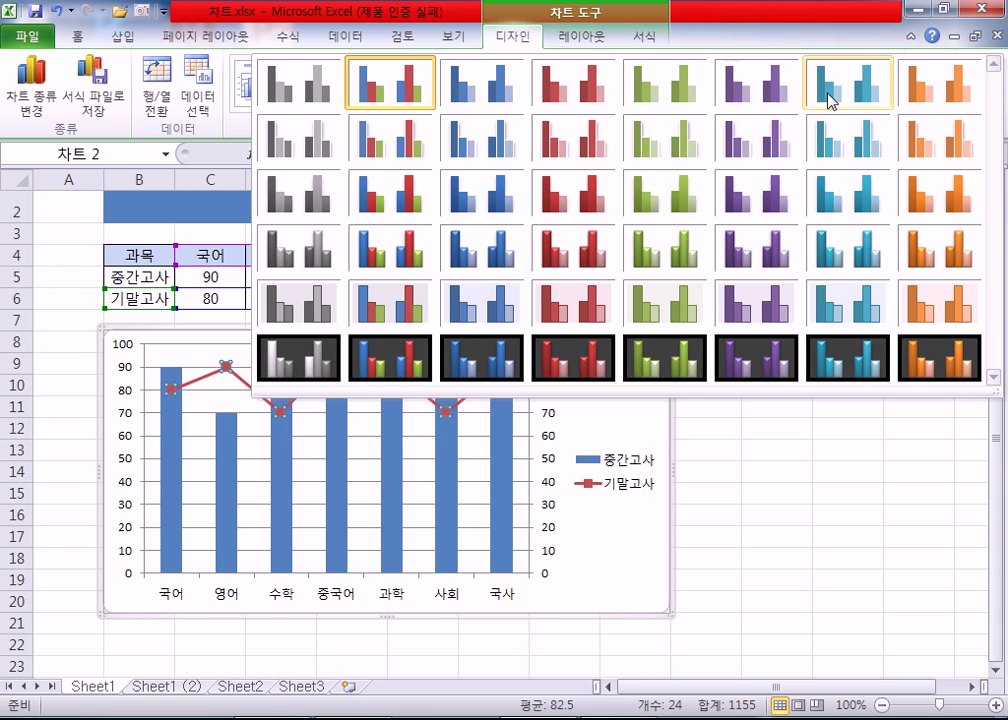
click(834, 95)
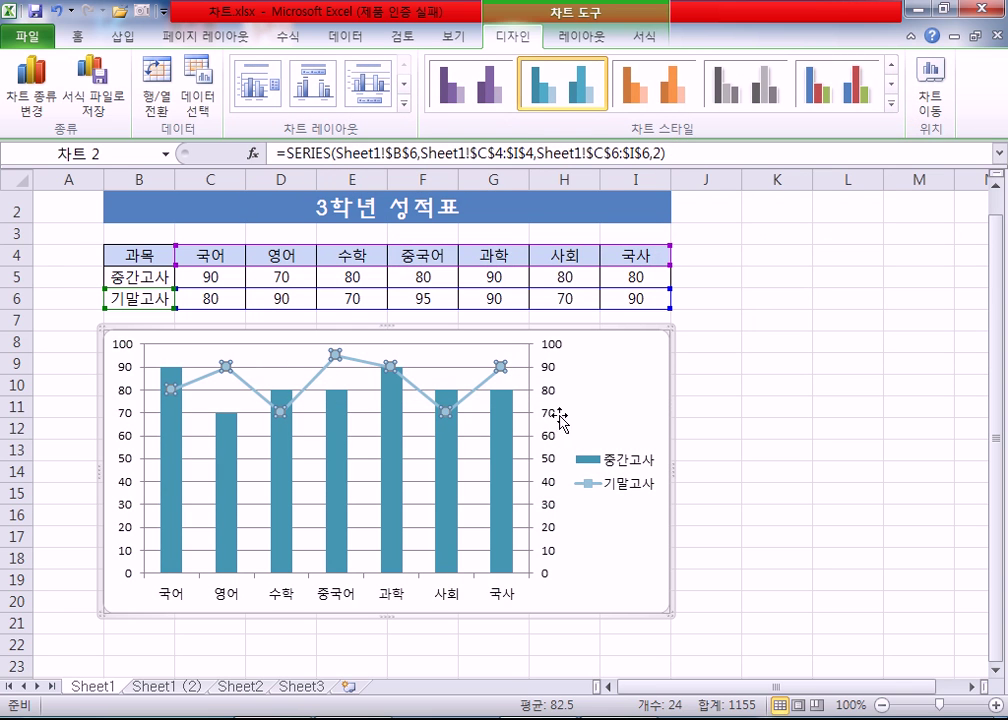
click(891, 108)
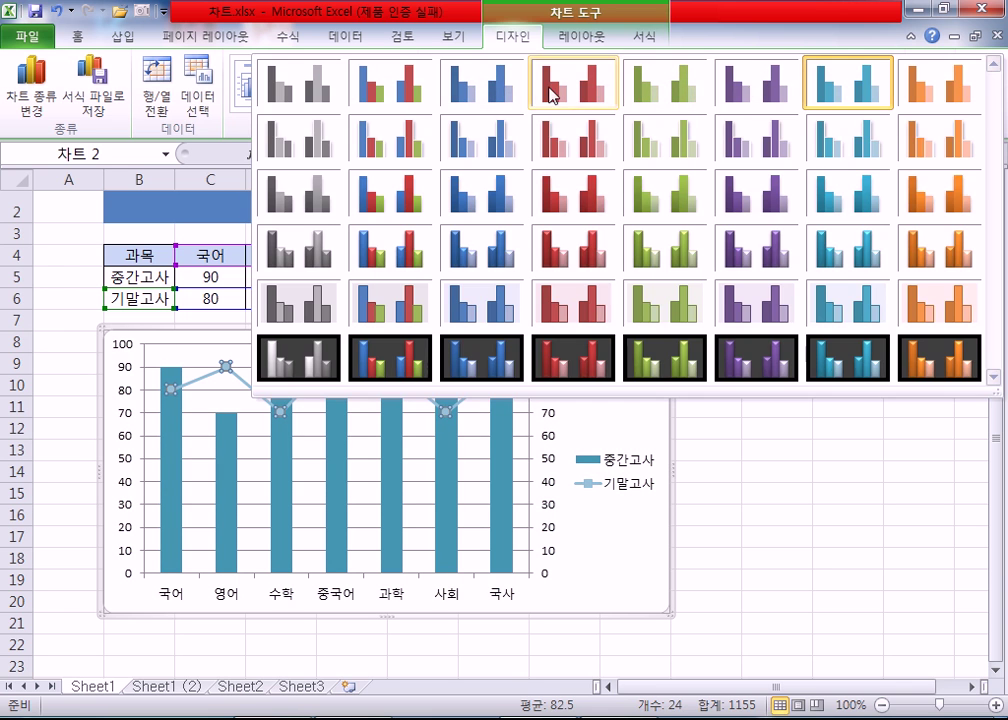
click(487, 90)
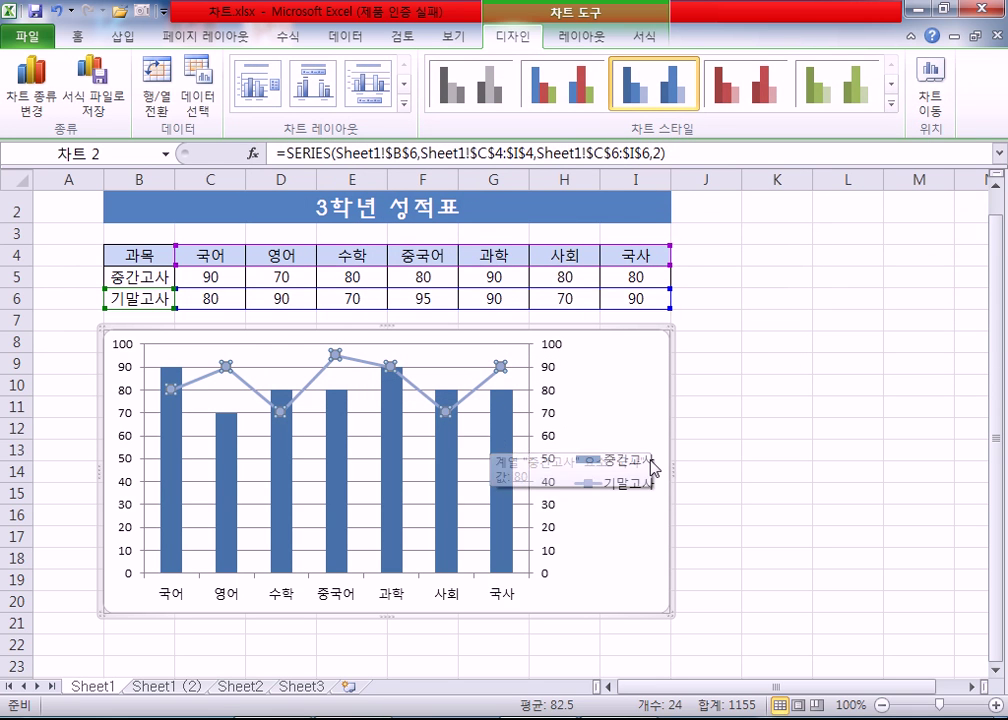
- Try the glossy multicolour and plain orange chart styles on the combination chart, and switch back to the plain blue style
click(891, 103)
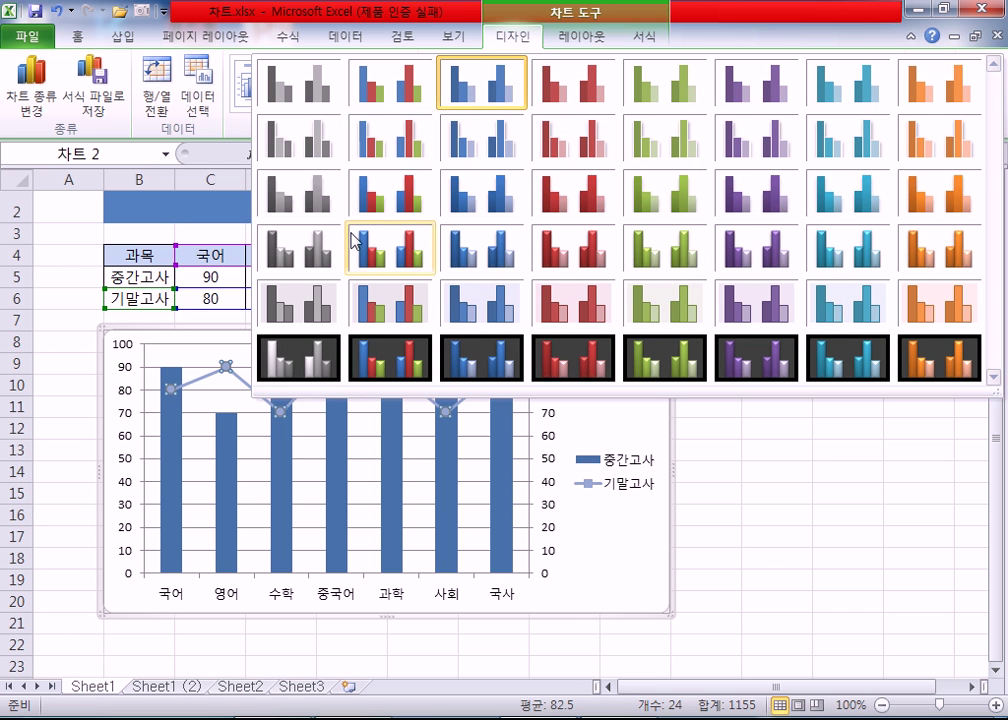
click(381, 260)
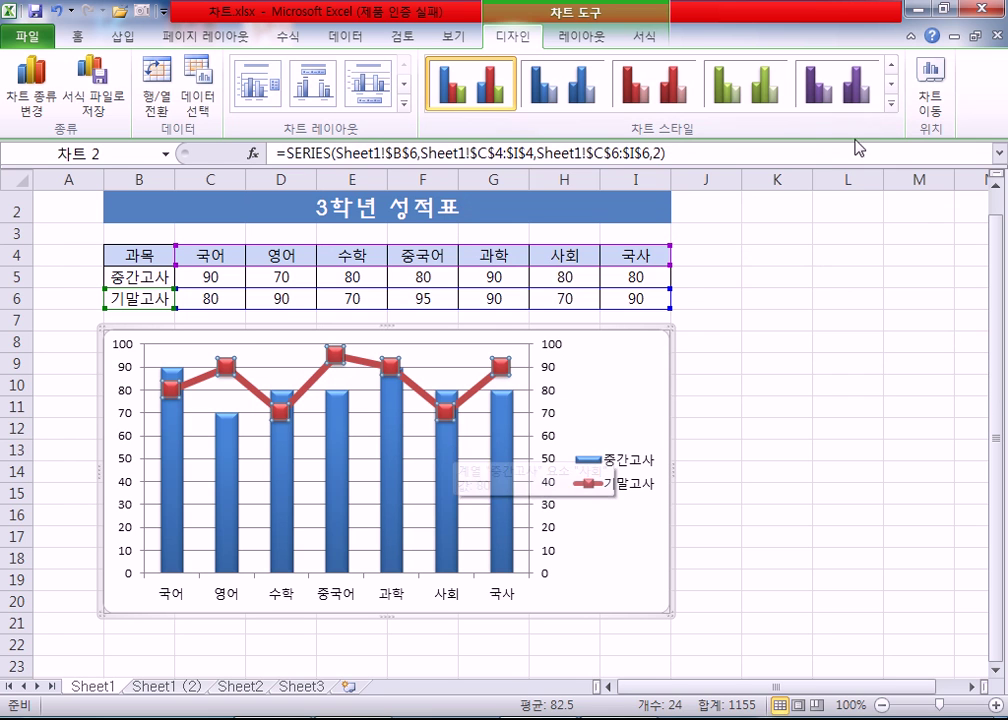
click(891, 103)
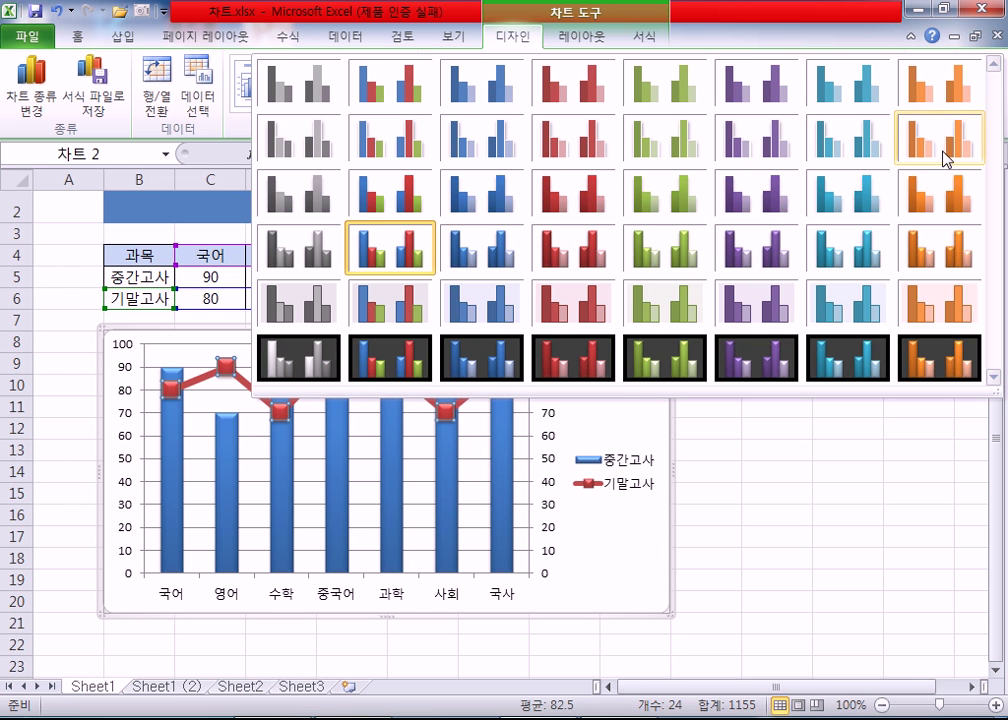
click(938, 100)
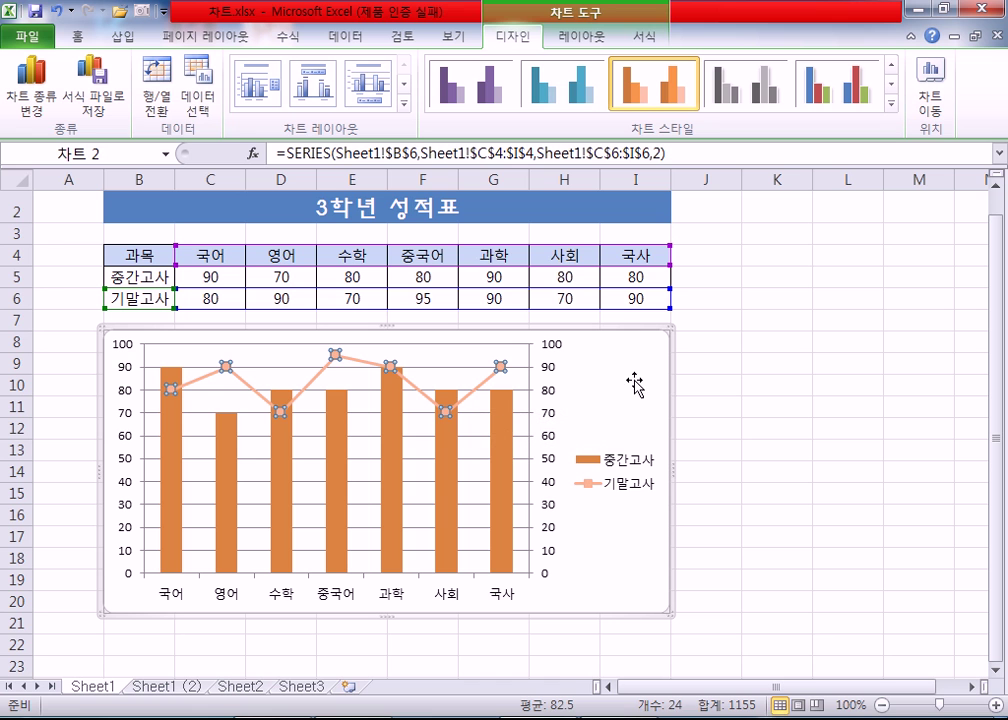
click(891, 103)
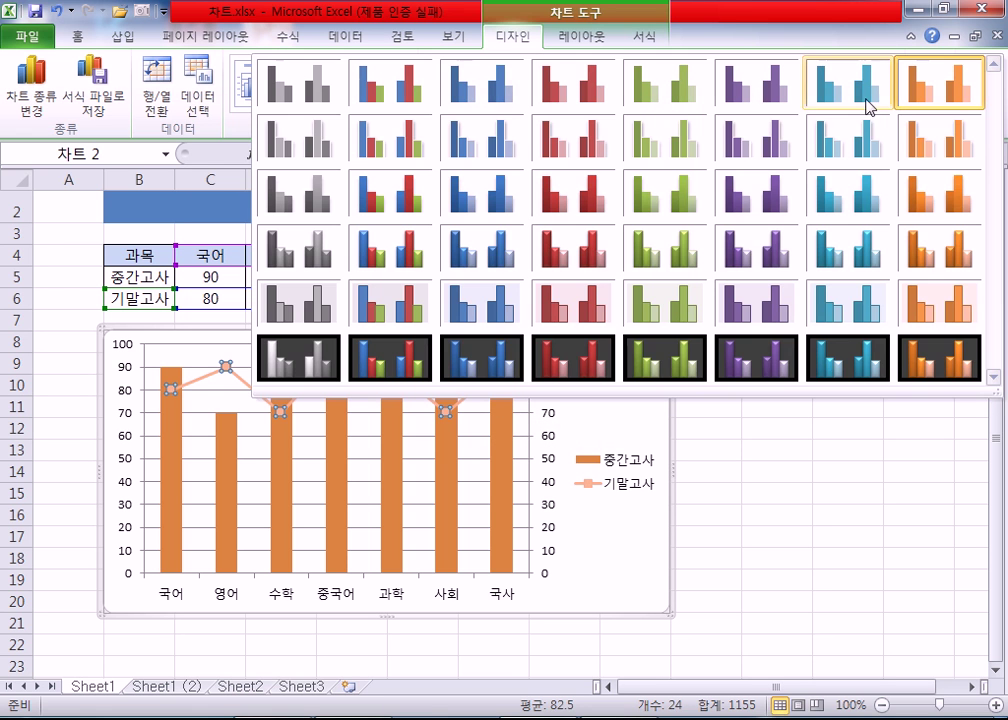
click(461, 97)
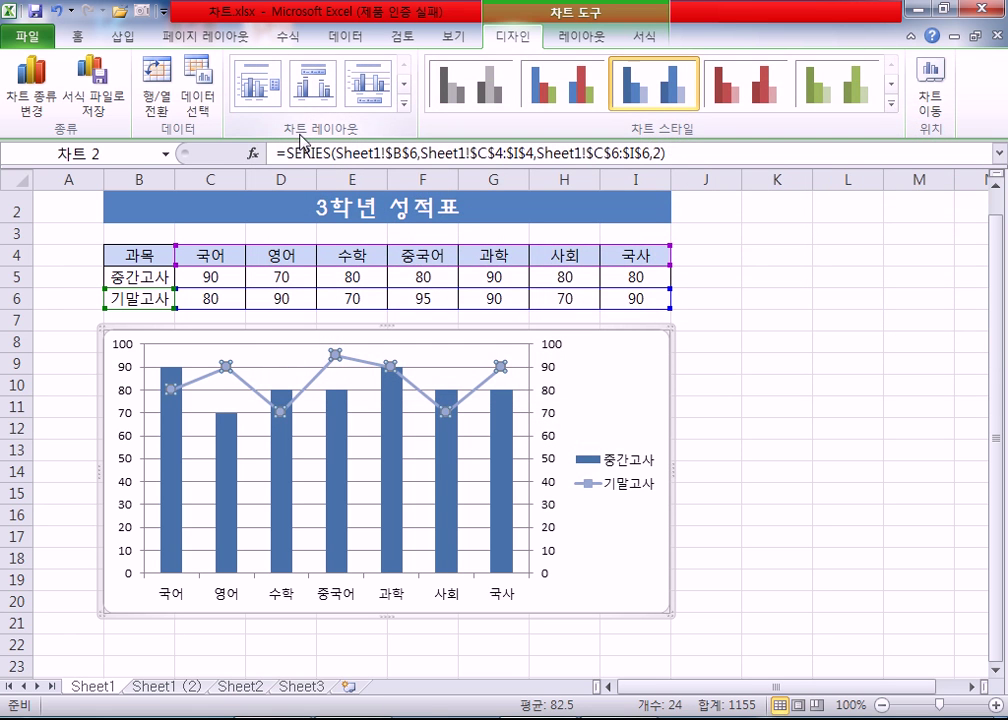
- Try the chart layout with a title above and the legend below the plot on the combination chart, and undo it each time
click(404, 103)
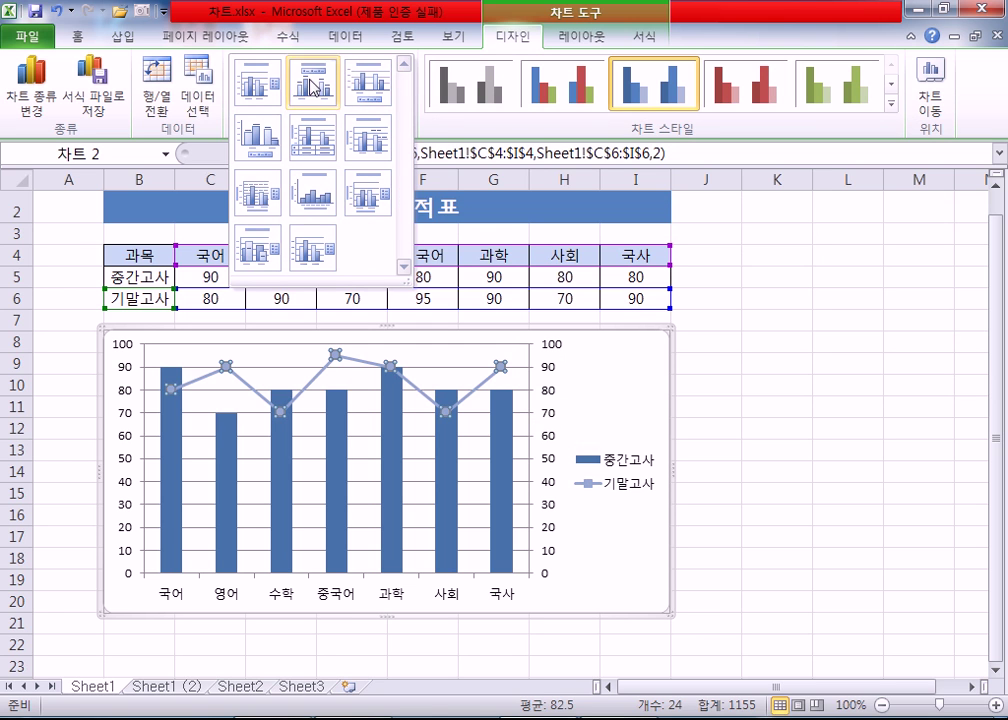
click(363, 87)
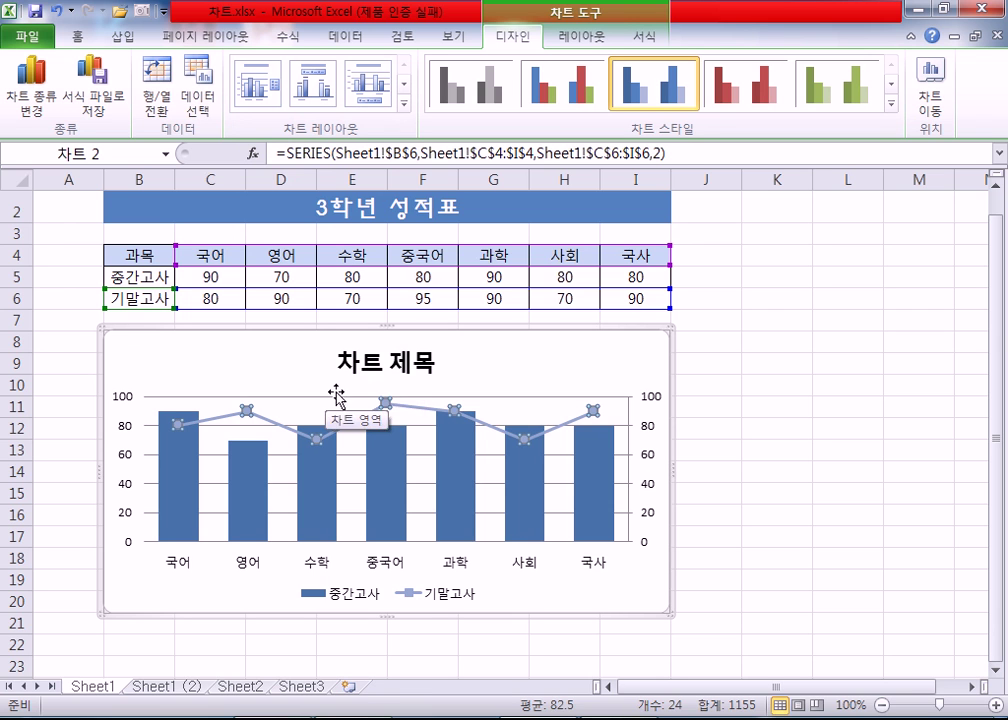
key(ctrl+z)
click(627, 470)
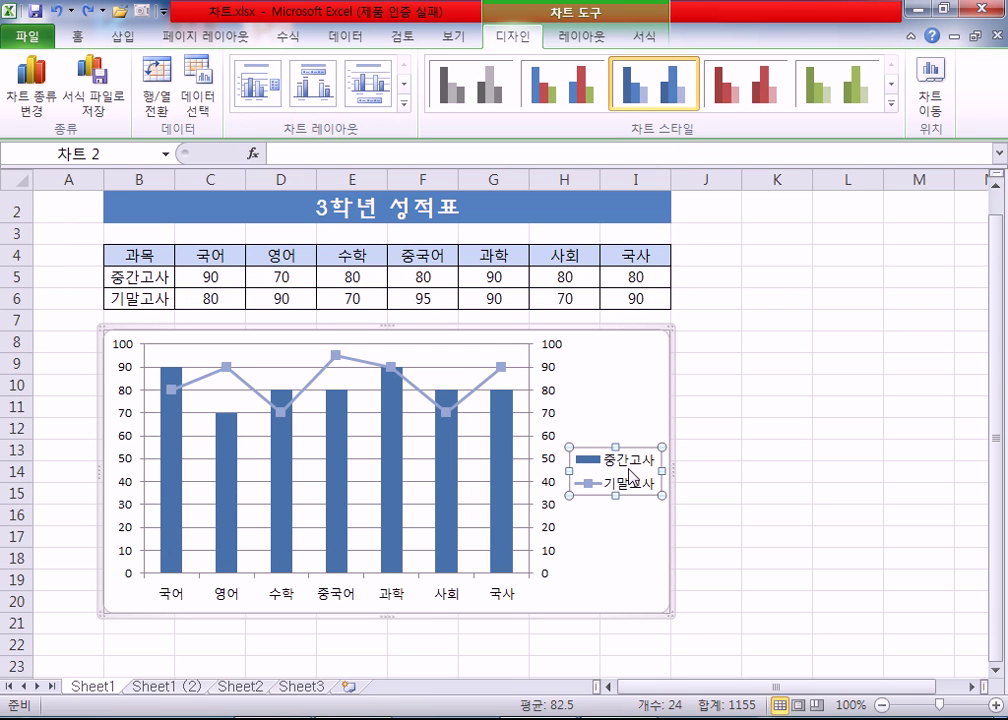
click(313, 82)
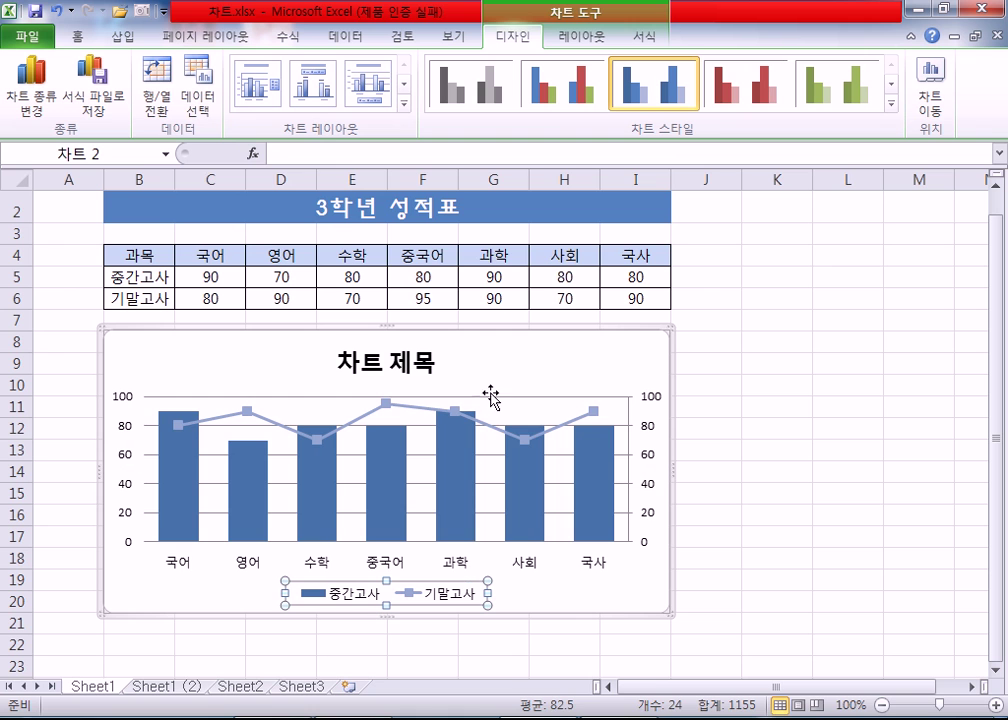
key(ctrl+z)
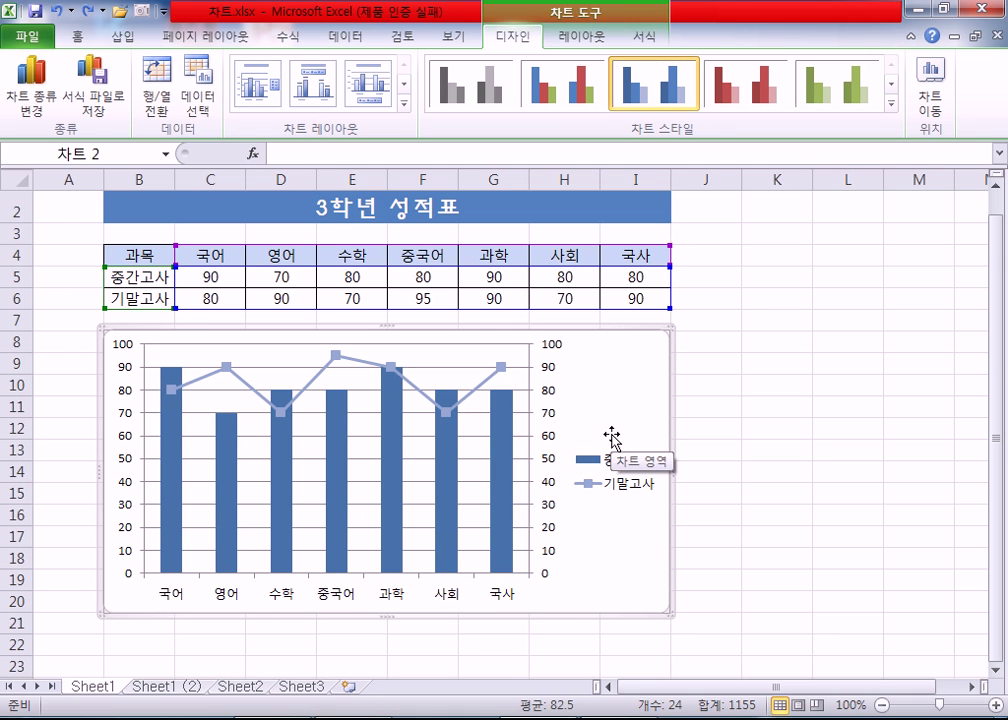
- Apply the chart layout with a title above and the legend below the plot, and set the chart title to 3학년 성적표
click(367, 96)
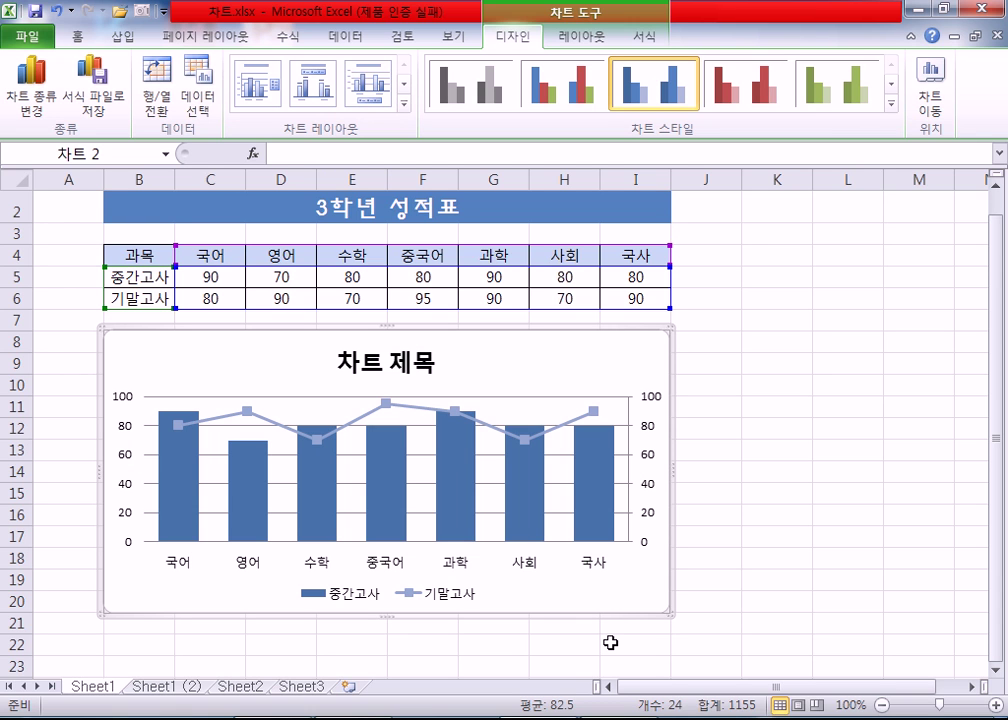
click(386, 372)
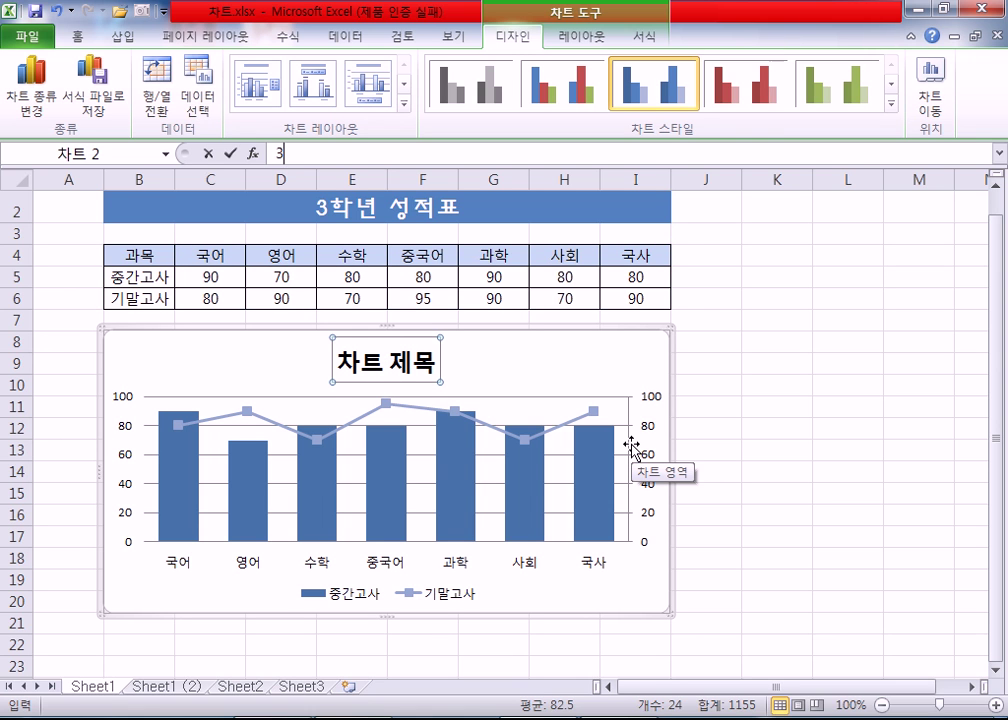
text(3gkrsus)
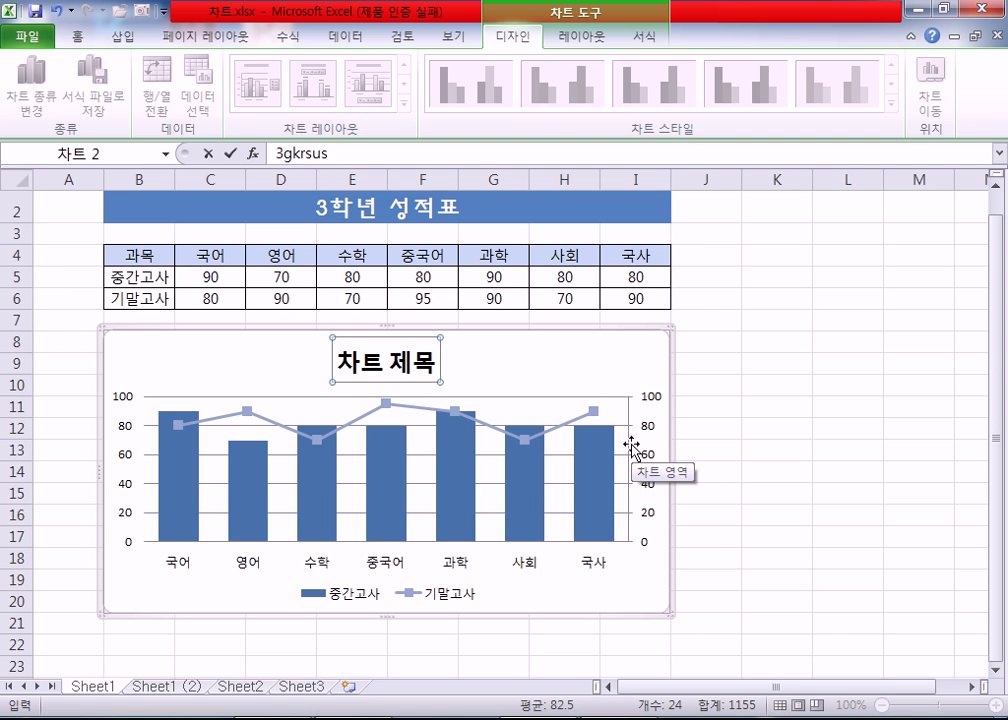
key(Return)
text(3학년 성적표)
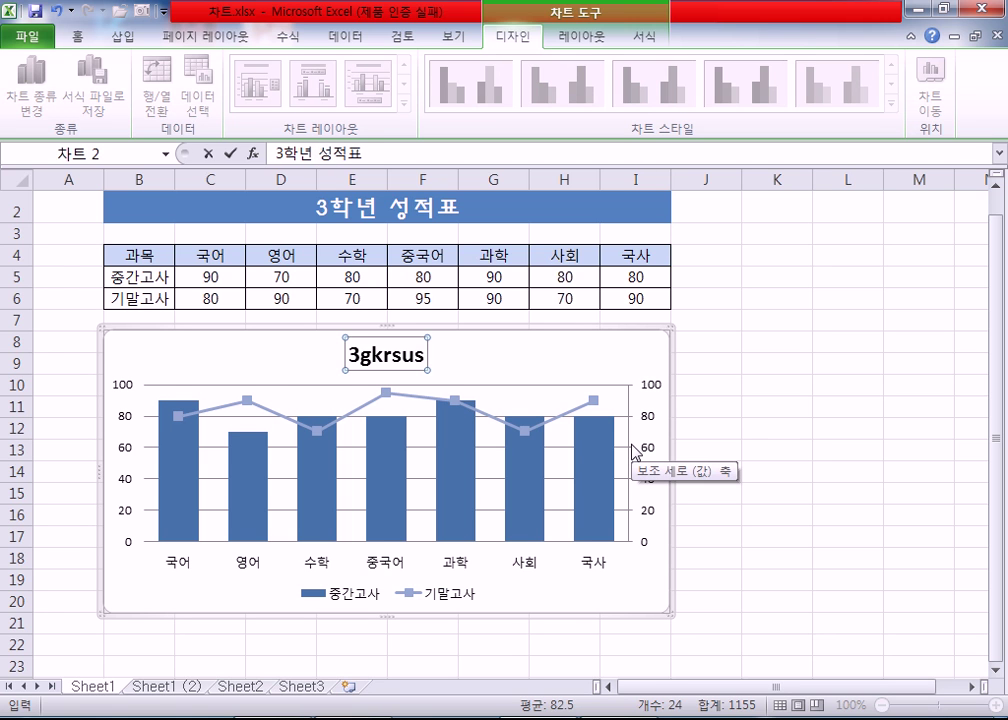
key(Return)
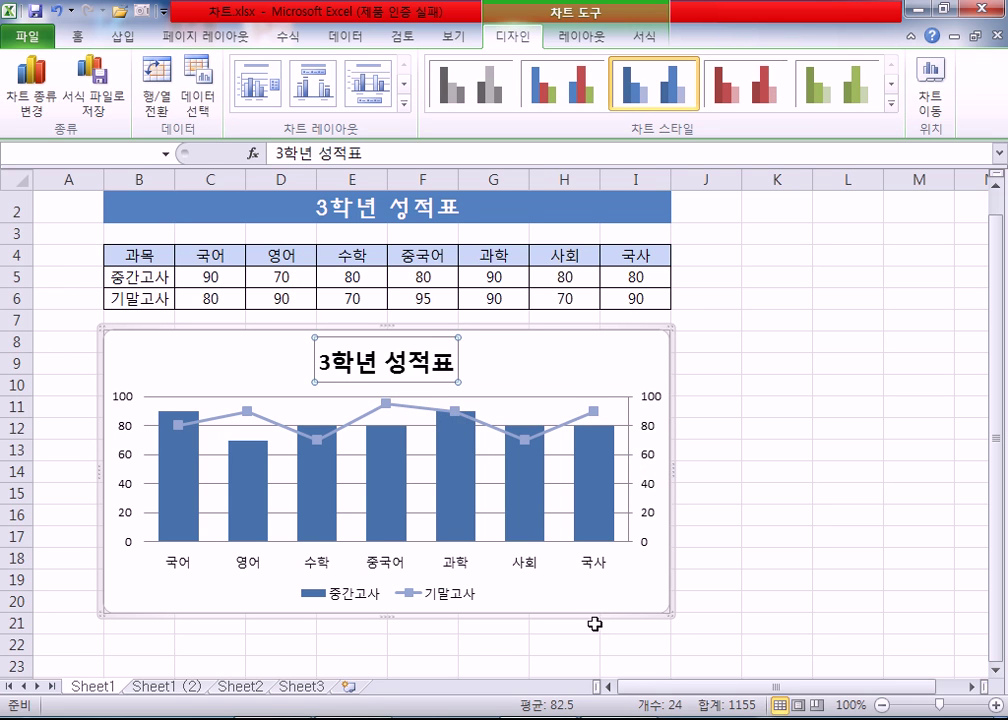
click(560, 358)
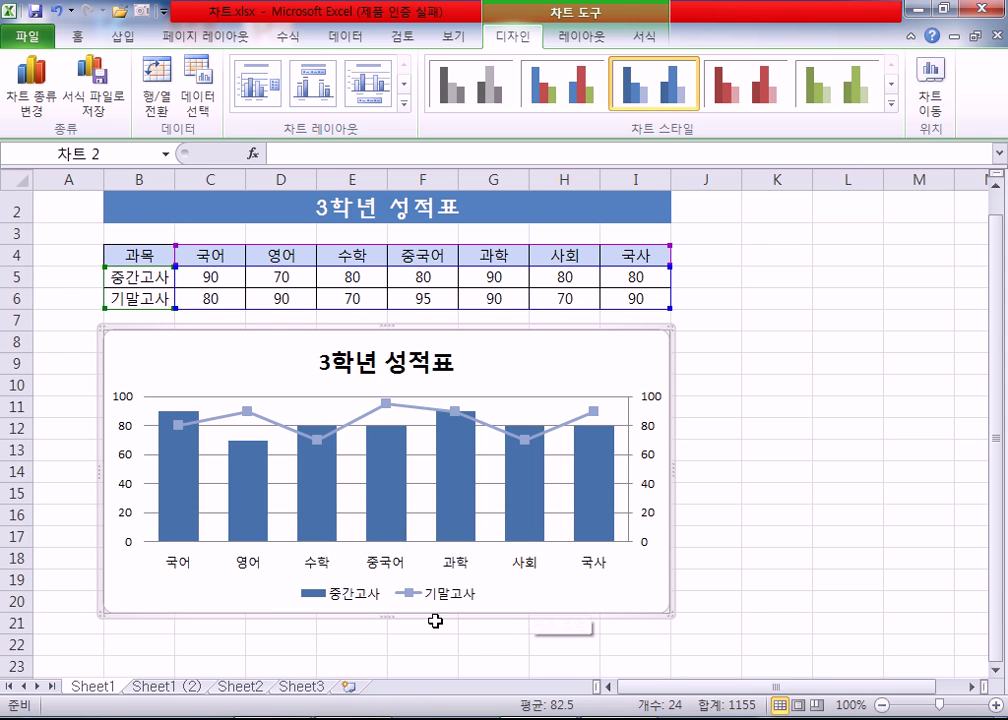
mouse_move(253, 527)
mouse_move(459, 462)
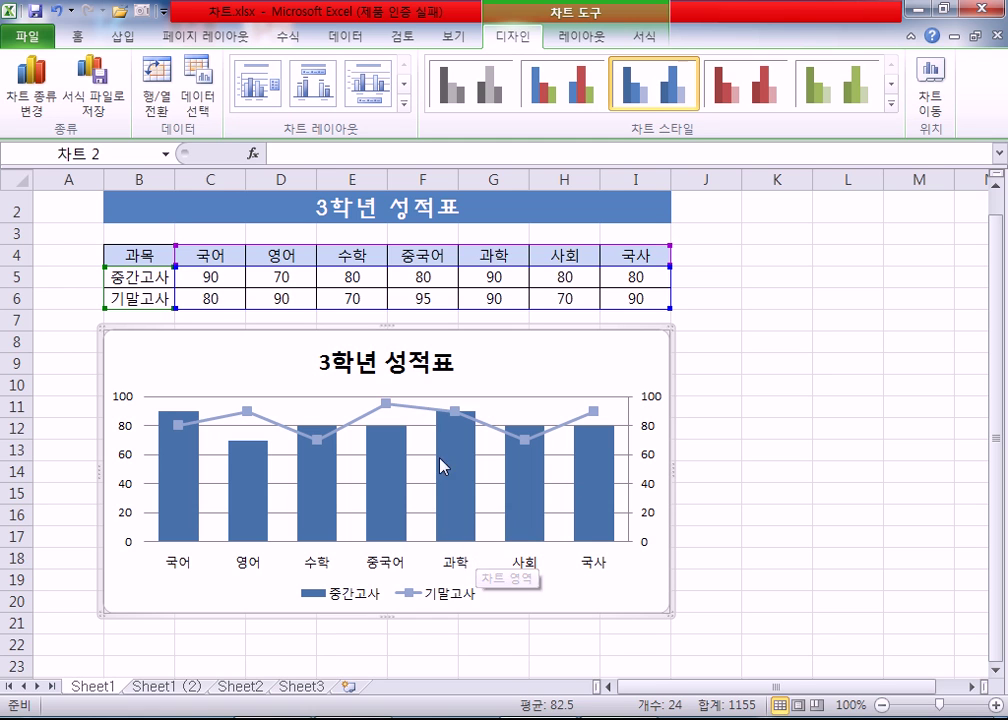
mouse_move(455, 416)
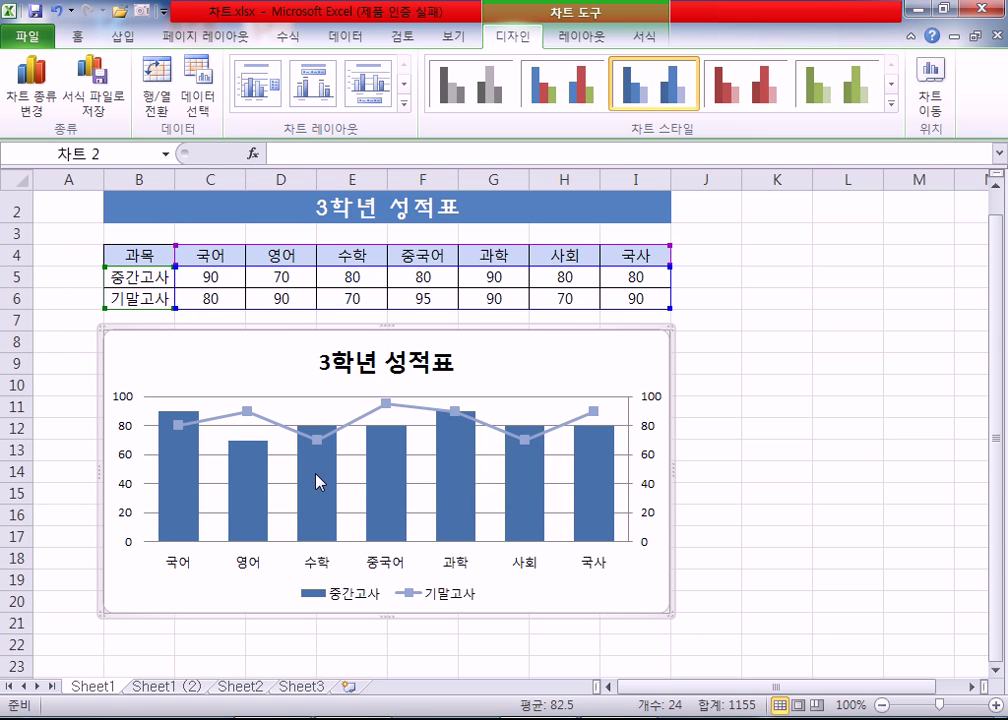
mouse_move(318, 484)
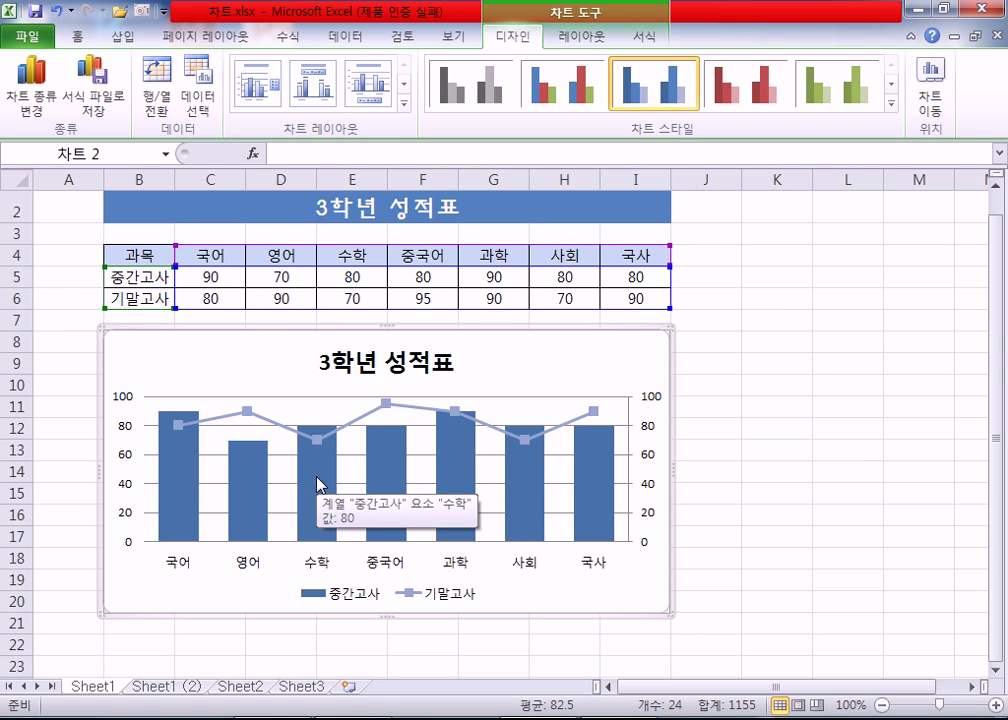
click(252, 538)
click(595, 358)
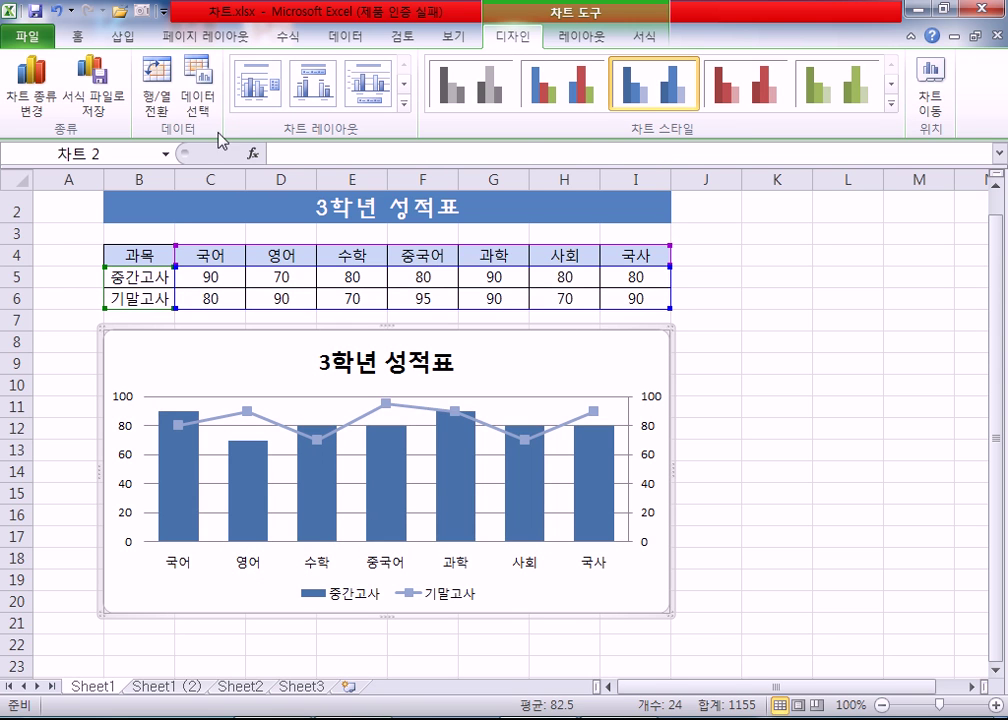
- Add 인쇄 미리 보기 및 인쇄 to the quick access toolbar and preview the print of the selected chart
click(164, 11)
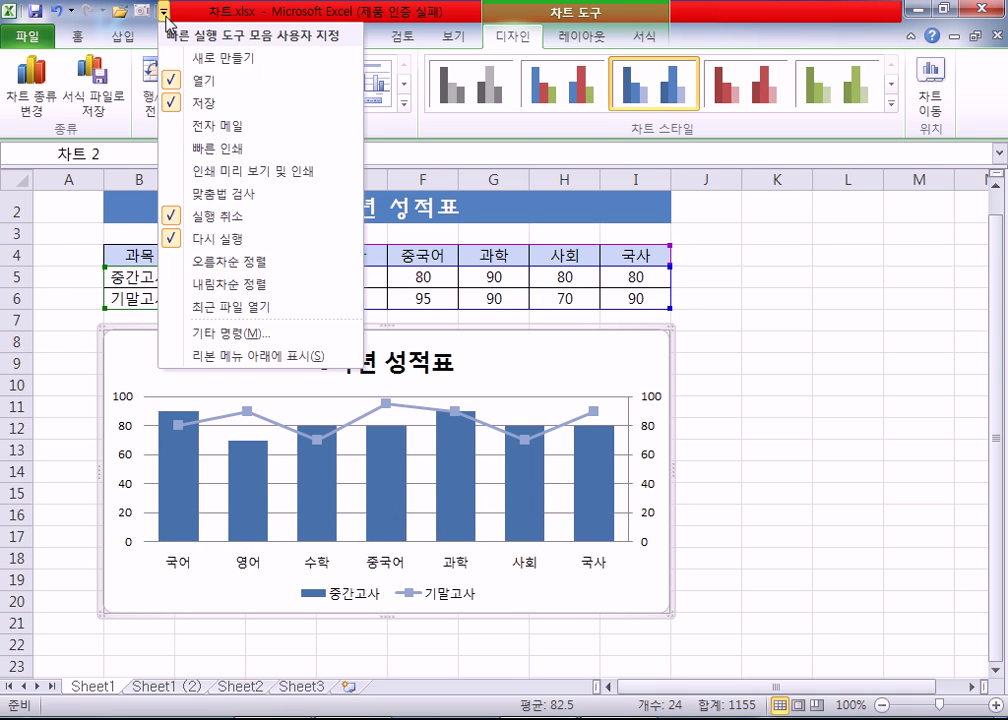
click(201, 171)
click(162, 12)
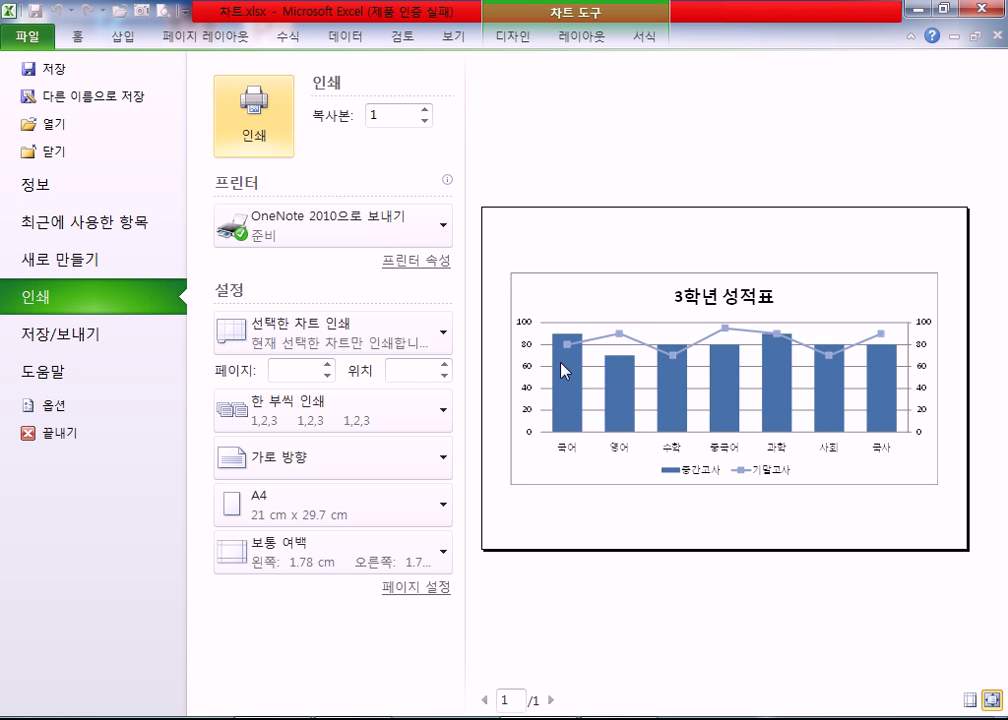
key(Escape)
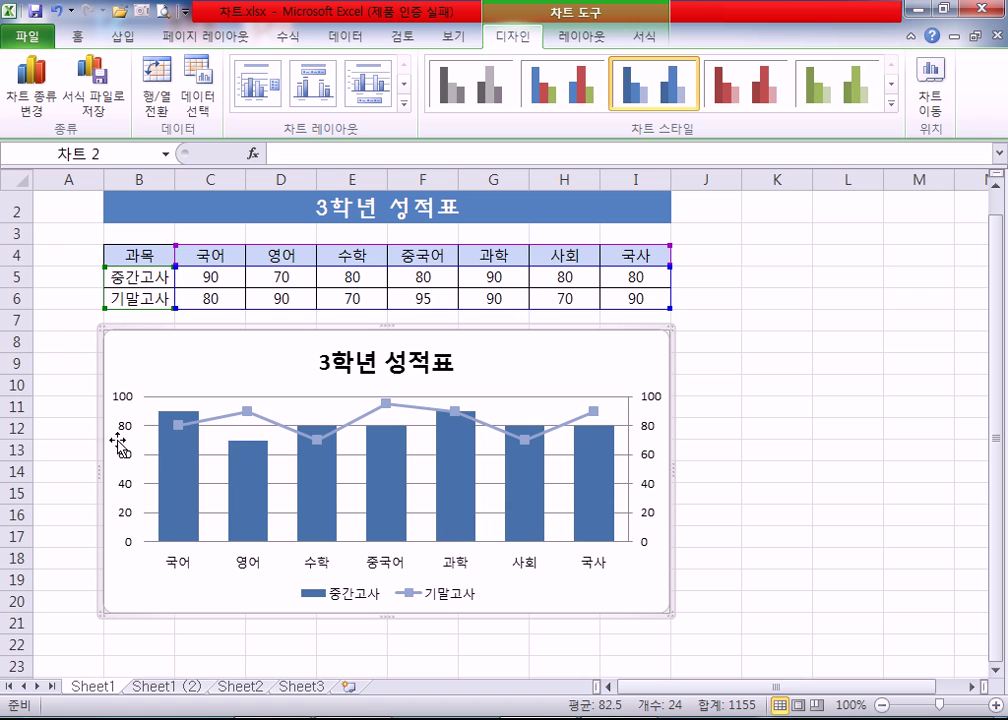
mouse_move(248, 447)
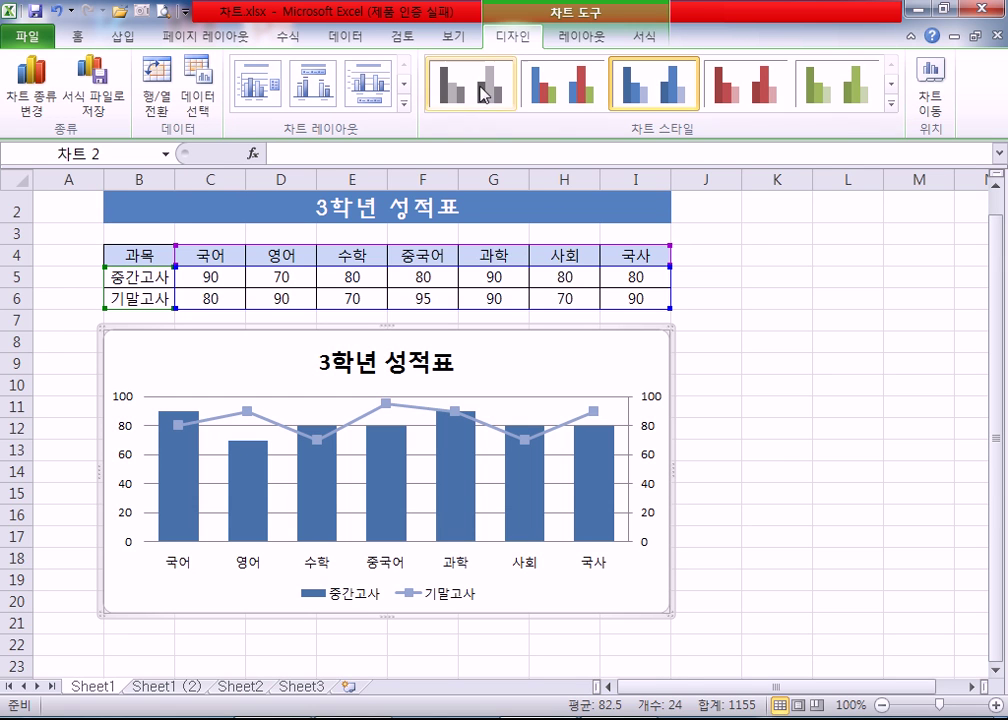
click(565, 37)
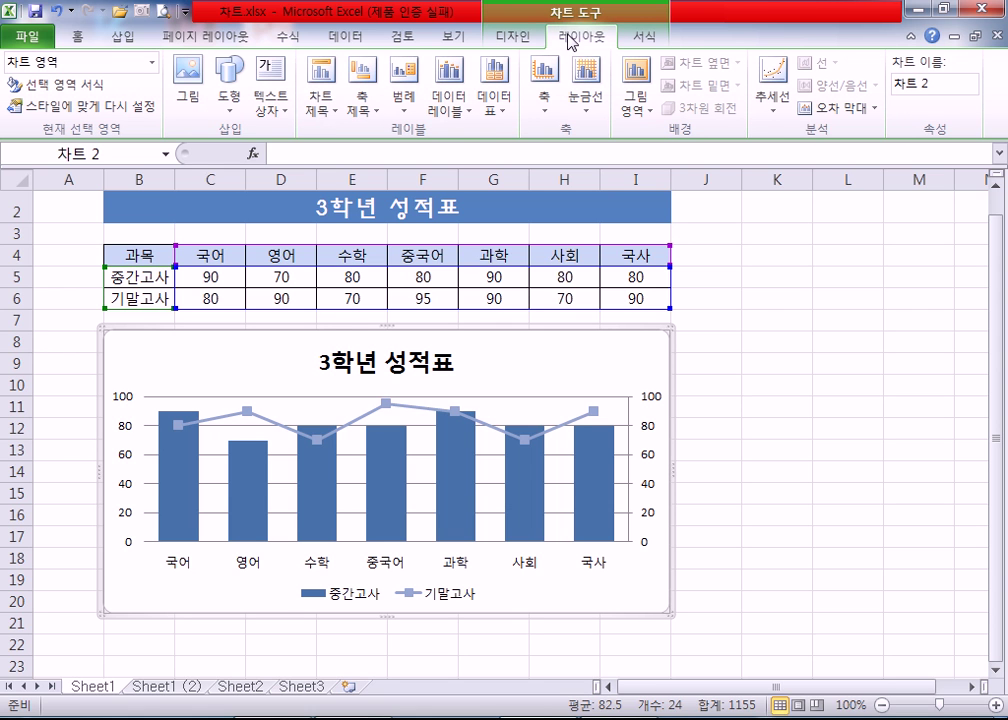
click(460, 113)
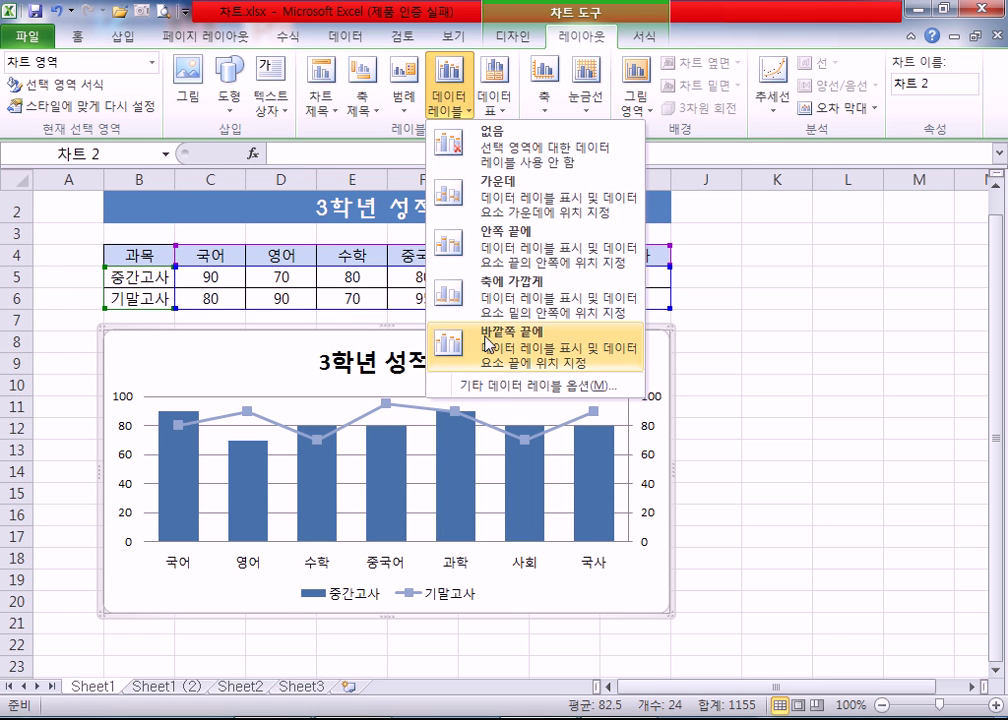
key(Escape)
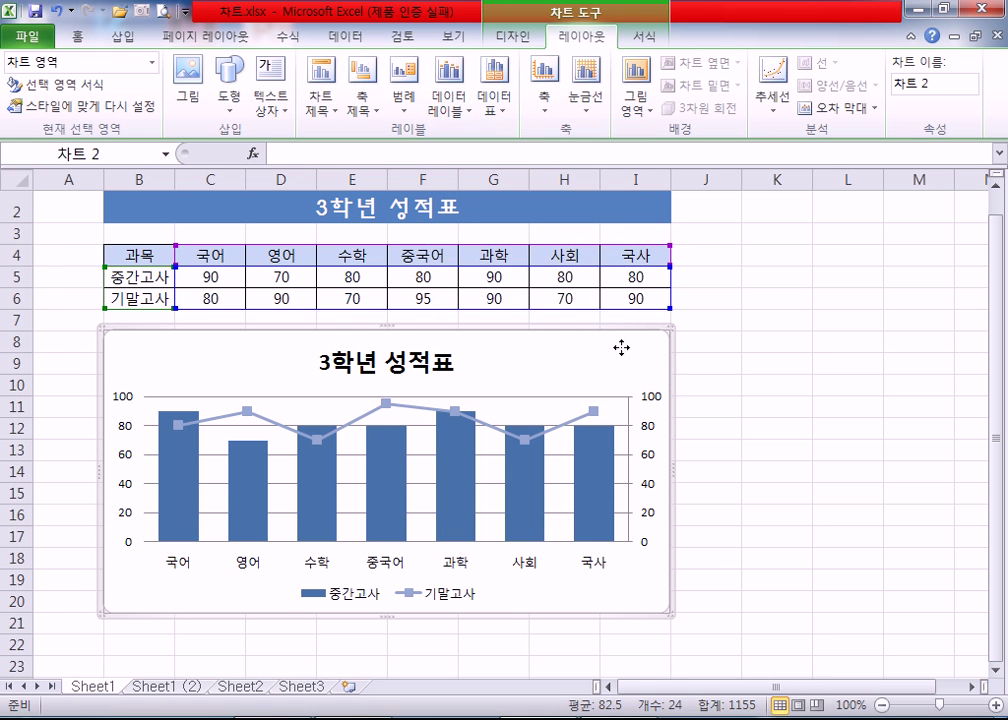
click(463, 103)
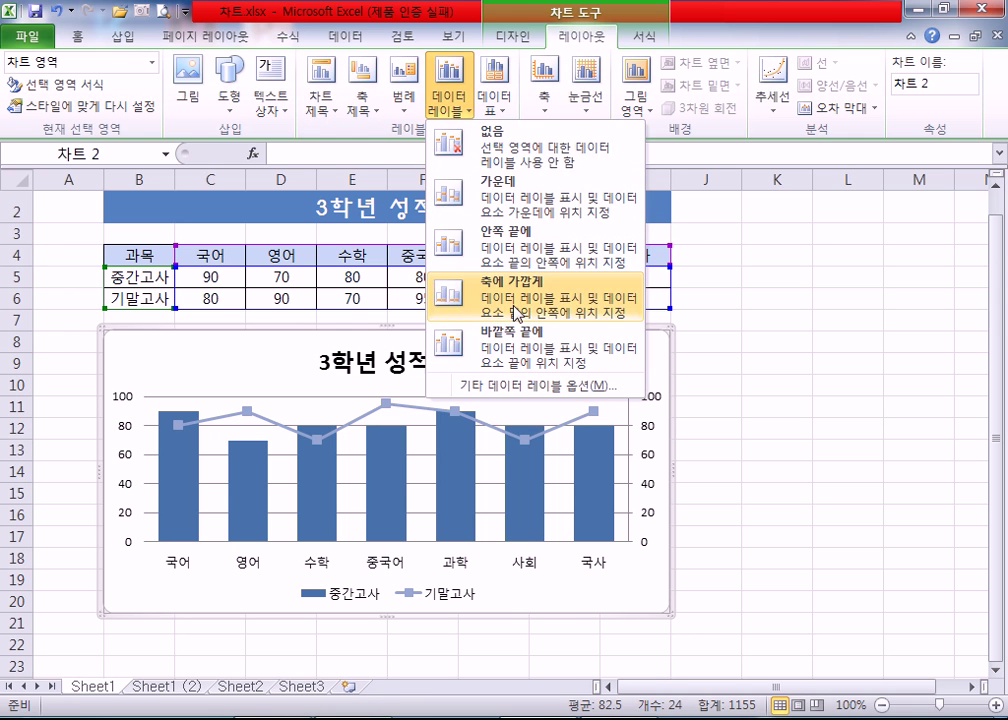
key(Escape)
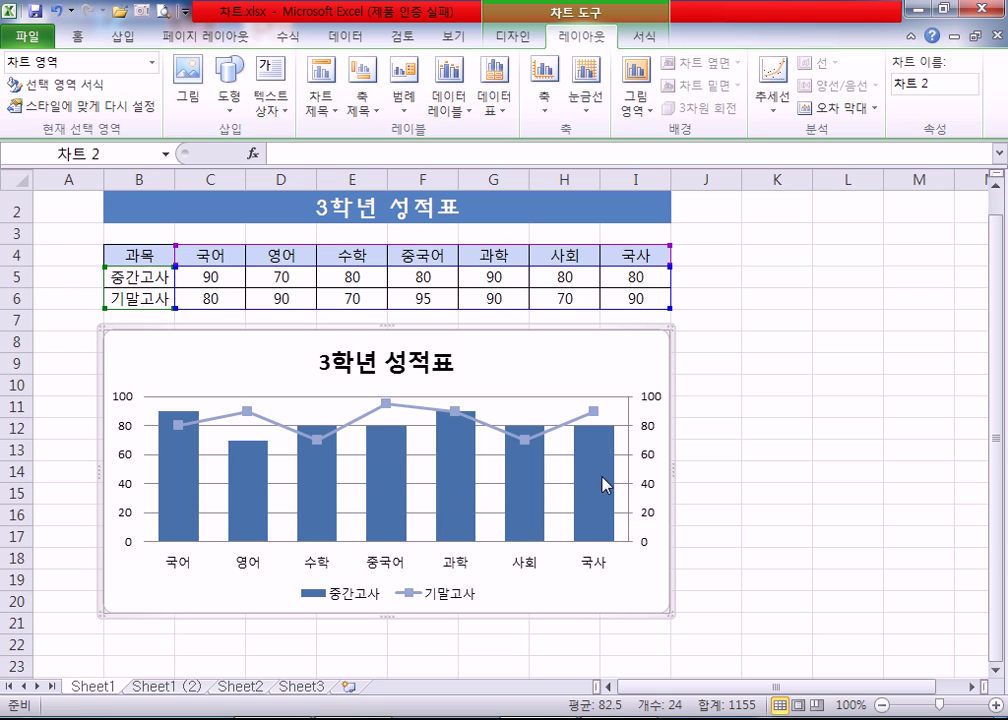
mouse_move(600, 492)
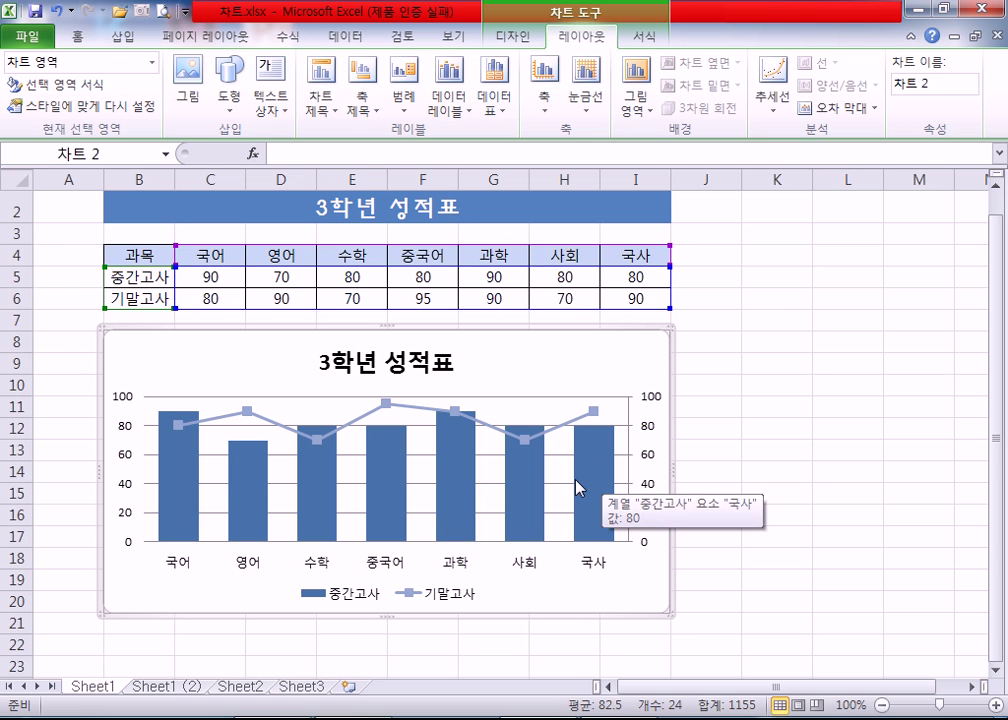
- Add data labels above (위쪽) the points of the 기말고사 line series
click(579, 420)
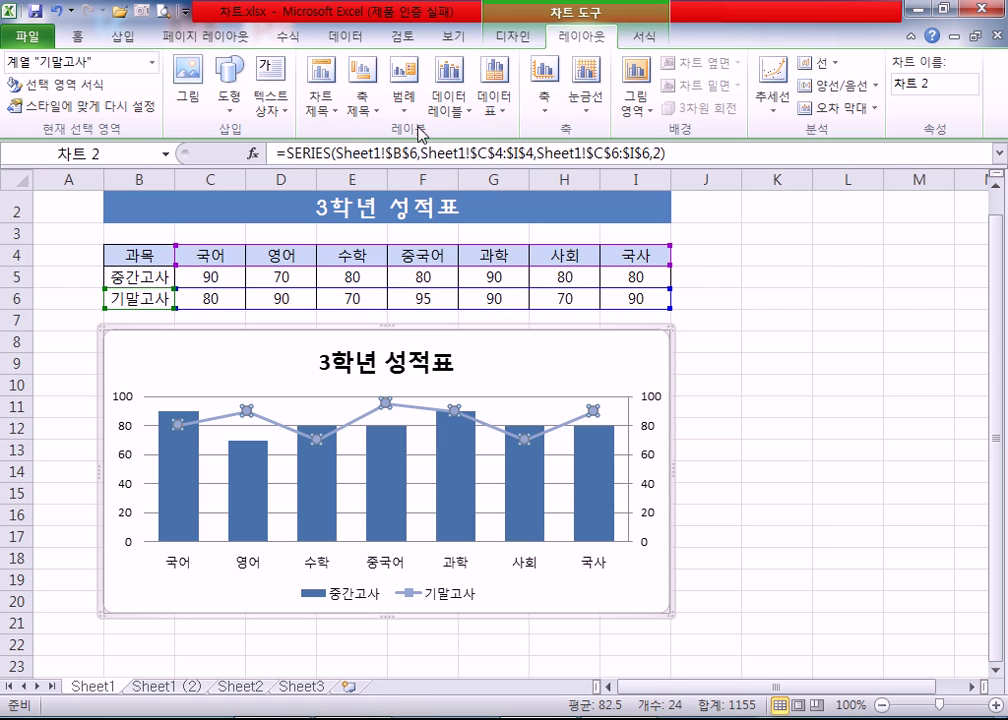
click(453, 112)
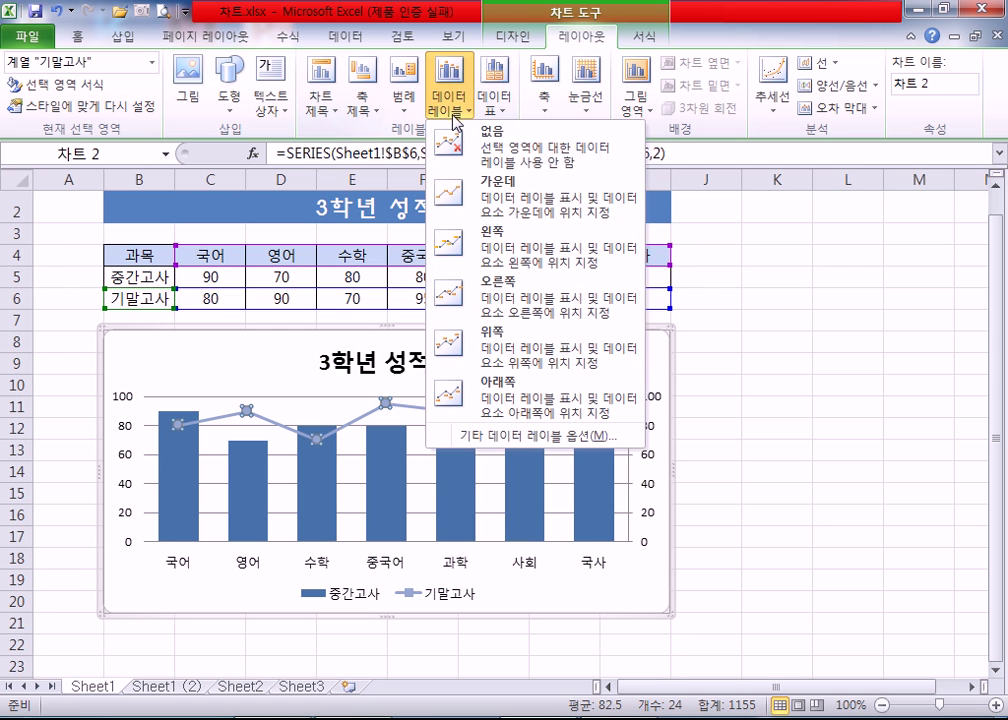
click(506, 356)
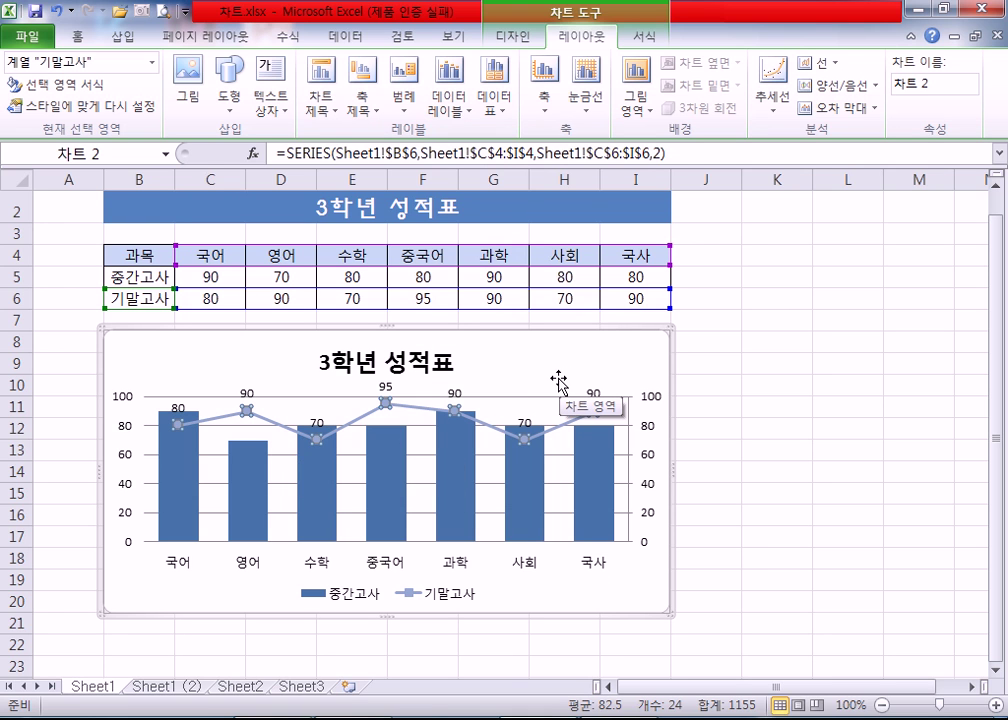
- Add data labels near the axis (축에 가깝게) to the 중간고사 column series
click(594, 510)
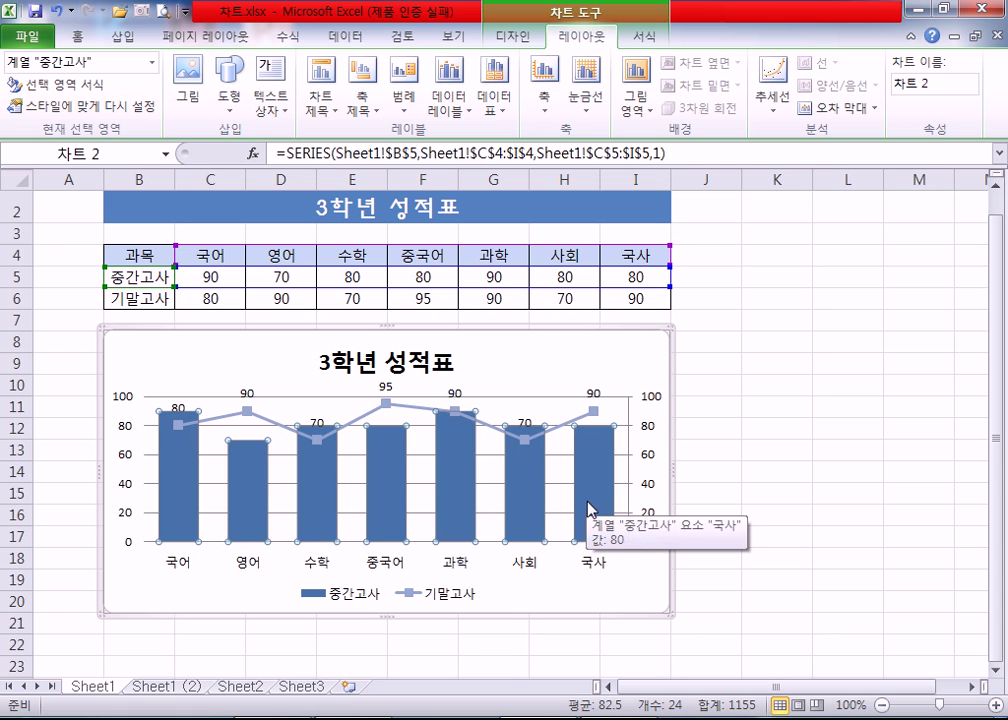
click(462, 116)
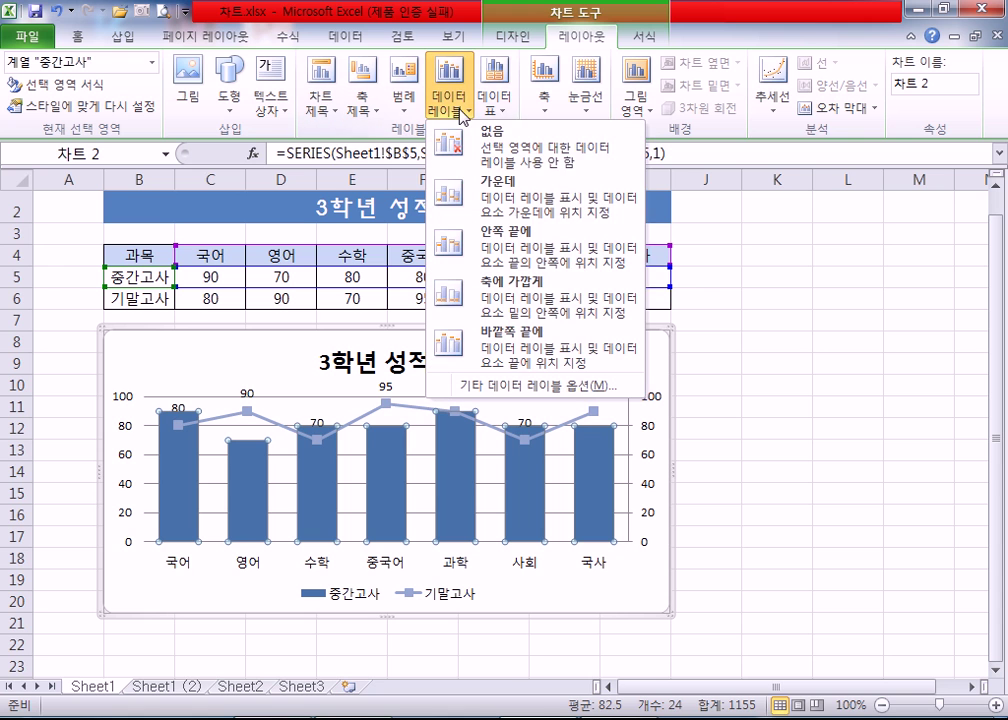
click(511, 302)
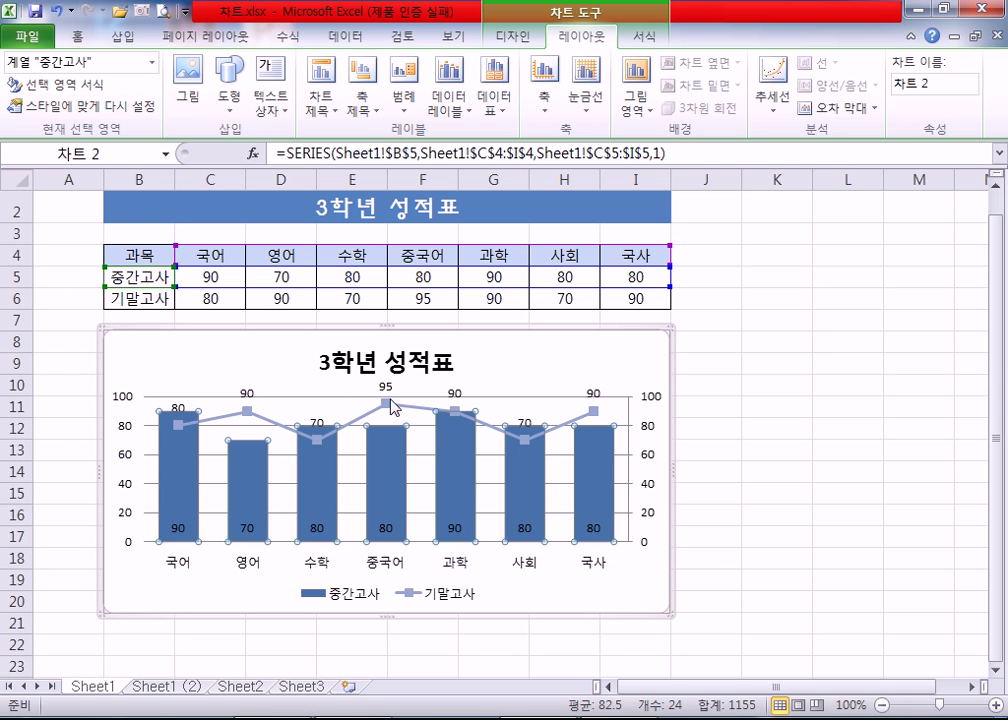
mouse_move(349, 425)
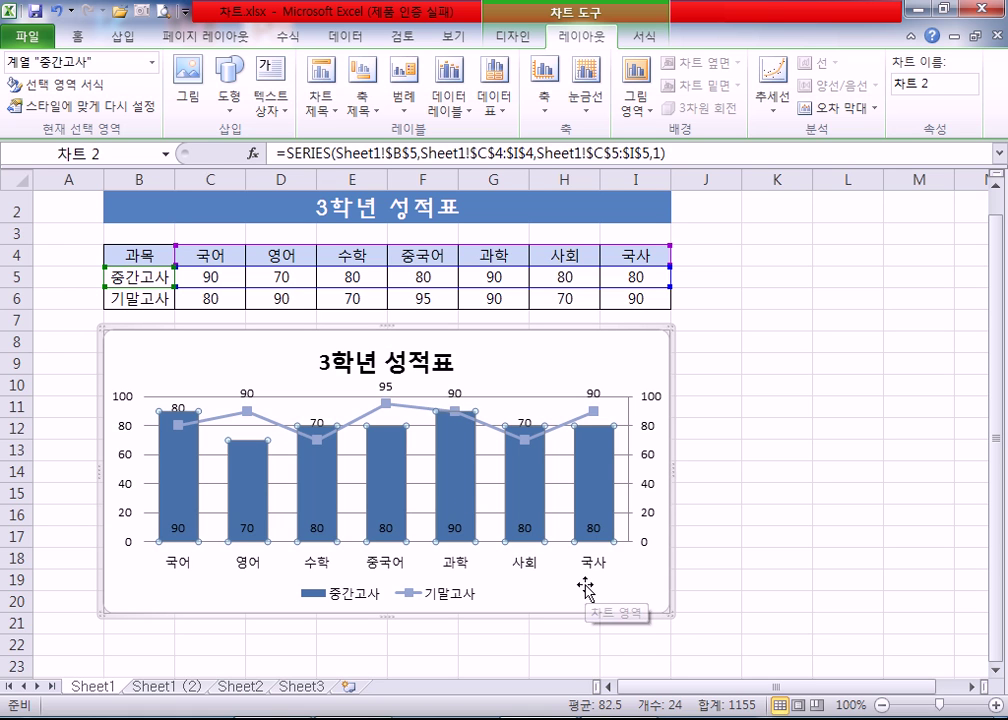
- Show a data table with legend keys (범례 표지와 함께 데이터 표 표시) under the chart and delete the separate bottom legend
click(498, 101)
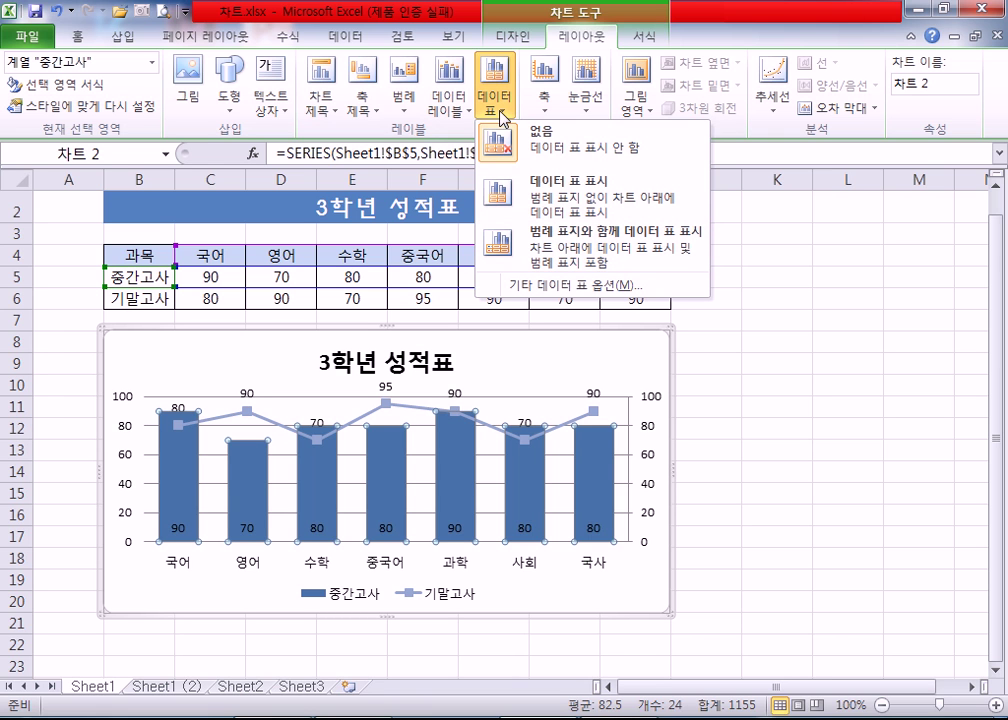
click(553, 254)
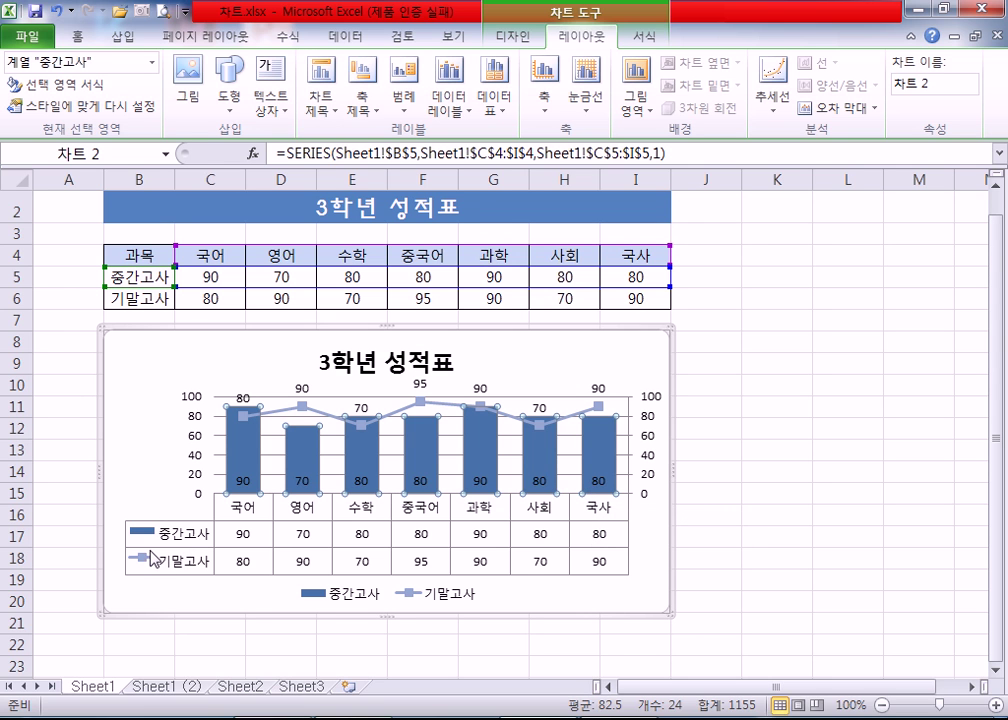
click(458, 602)
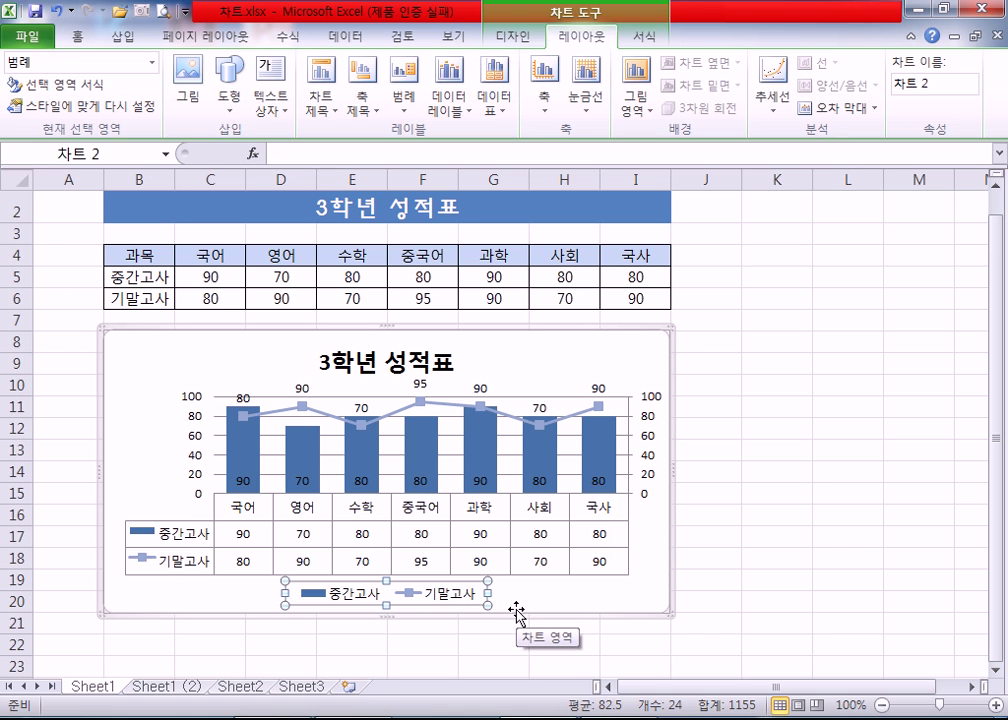
click(533, 597)
click(477, 600)
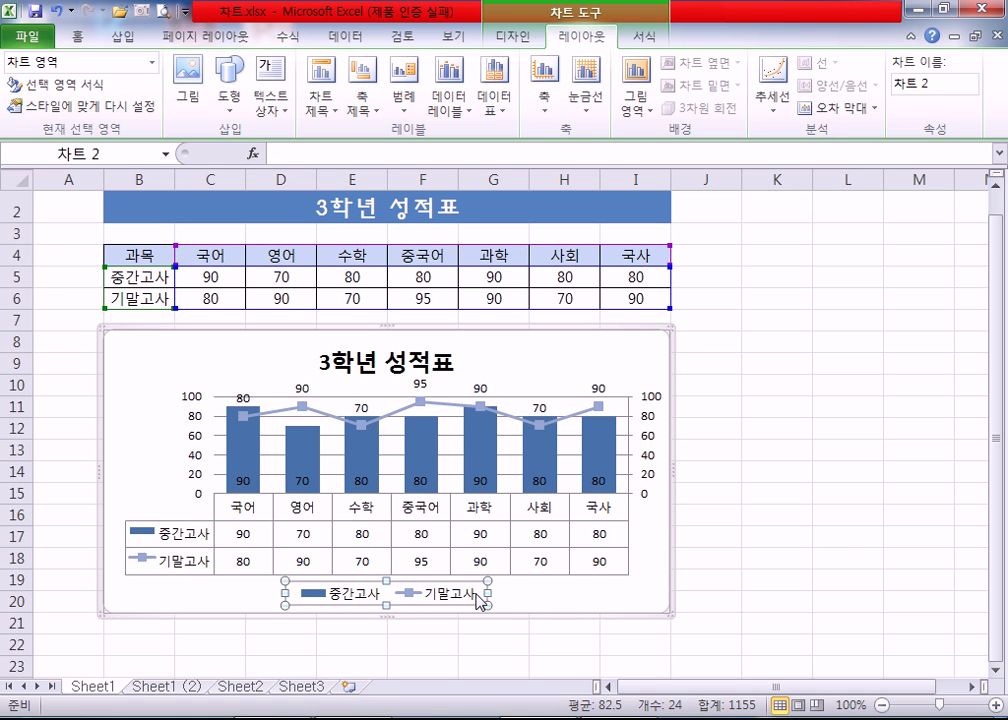
click(535, 596)
click(463, 596)
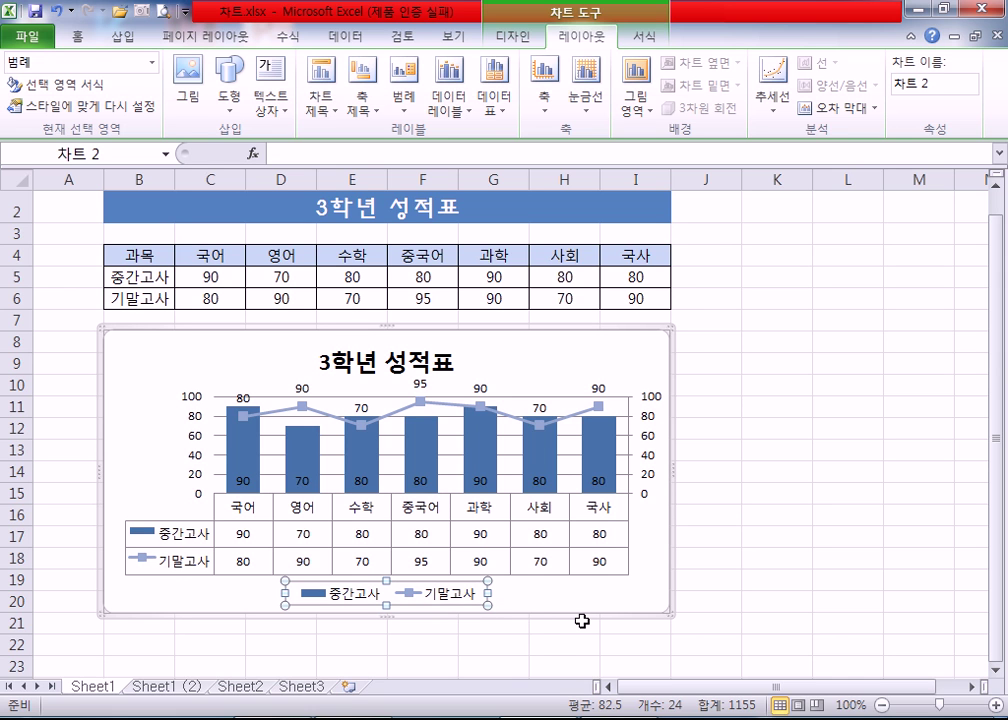
key(Delete)
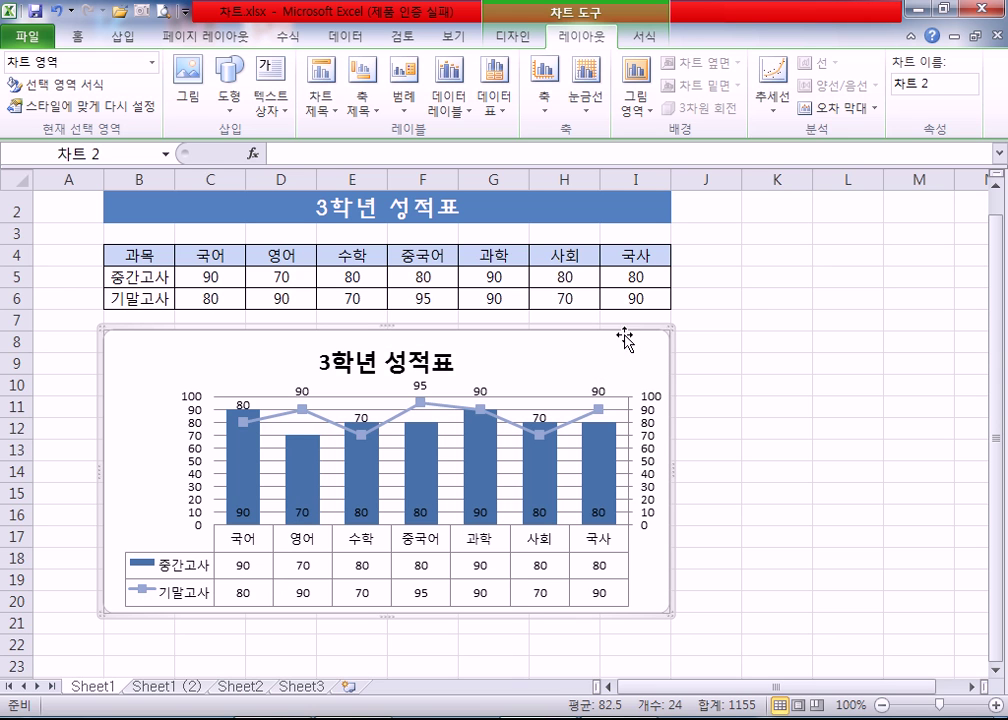
- Try removing all data labels and applying 바깥쪽 끝에 labels to the chart, and undo those label changes
click(495, 100)
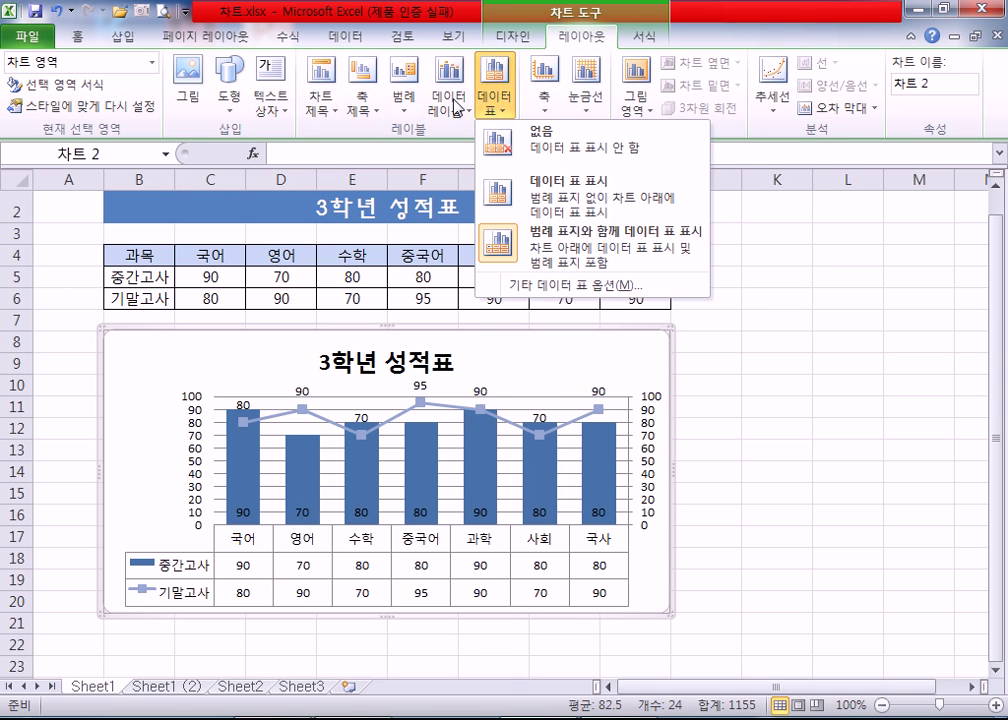
click(460, 104)
click(448, 140)
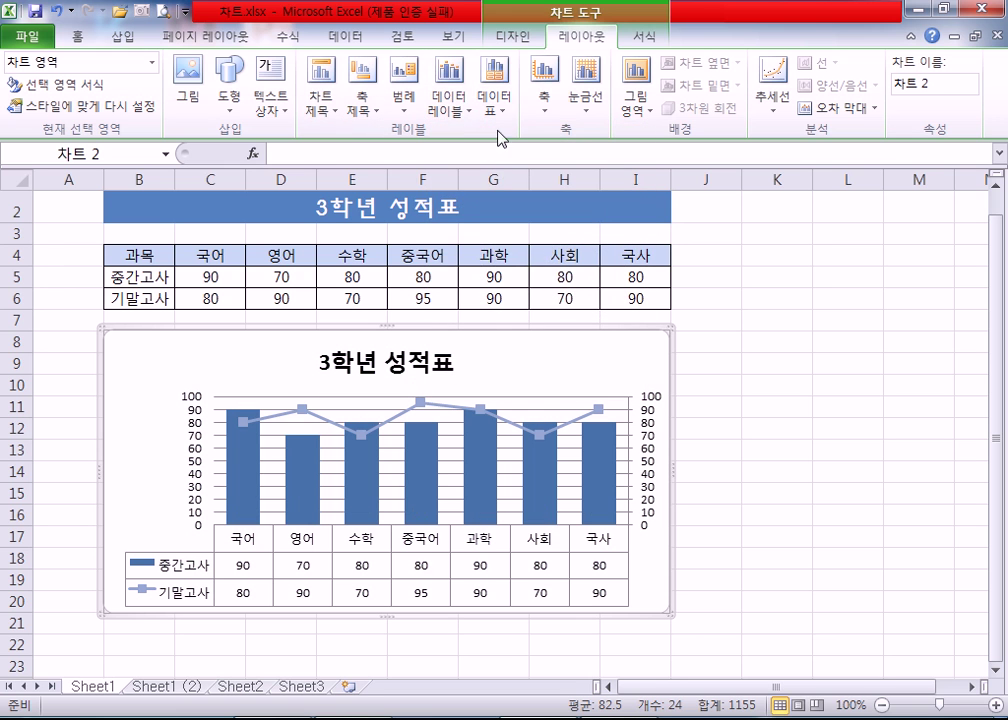
click(452, 108)
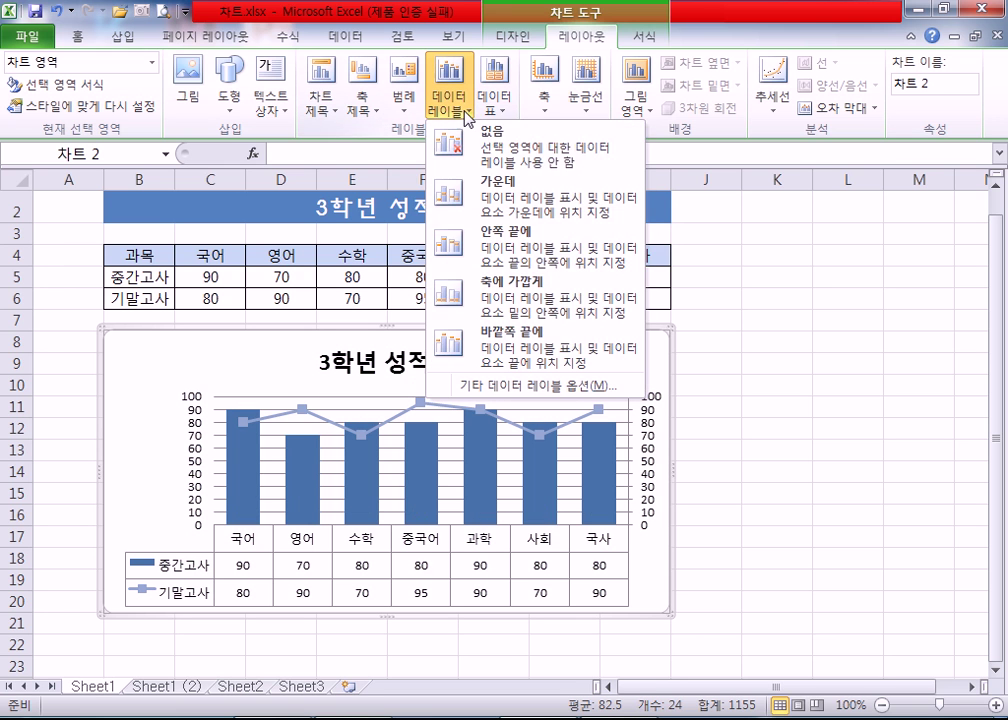
click(518, 340)
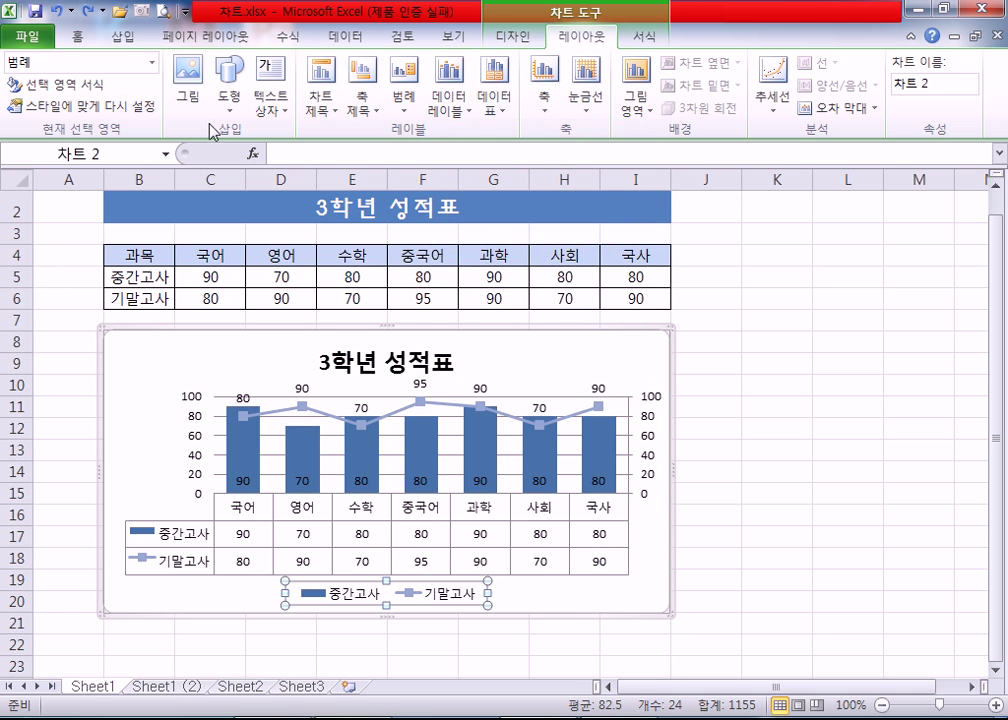
click(64, 12)
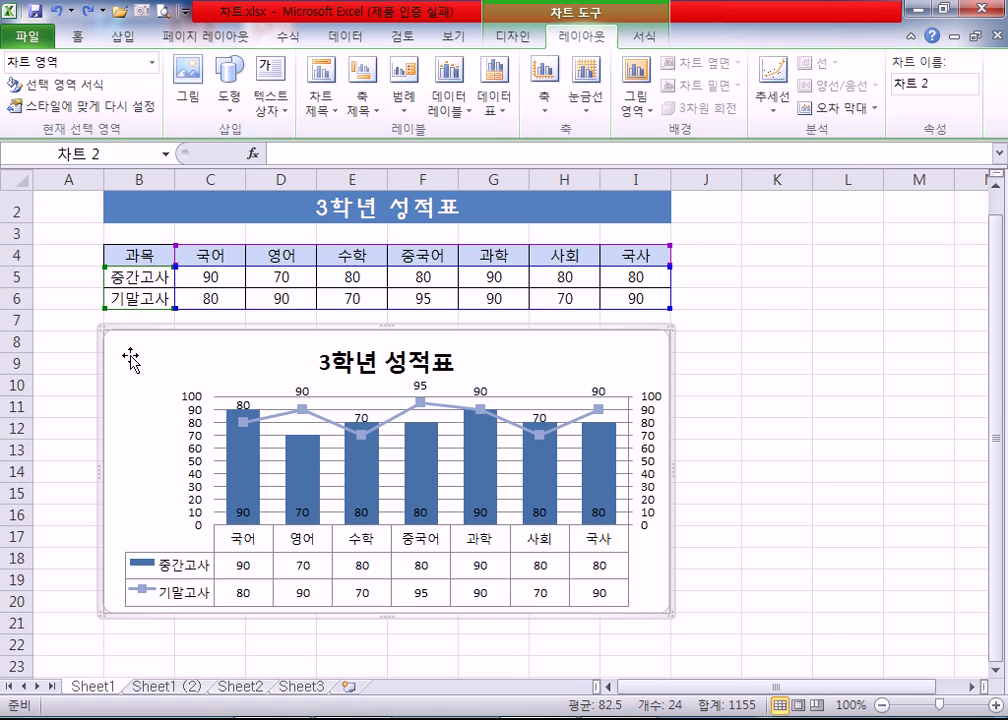
- Remove the data labels from the whole chart by setting them to 없음
click(462, 112)
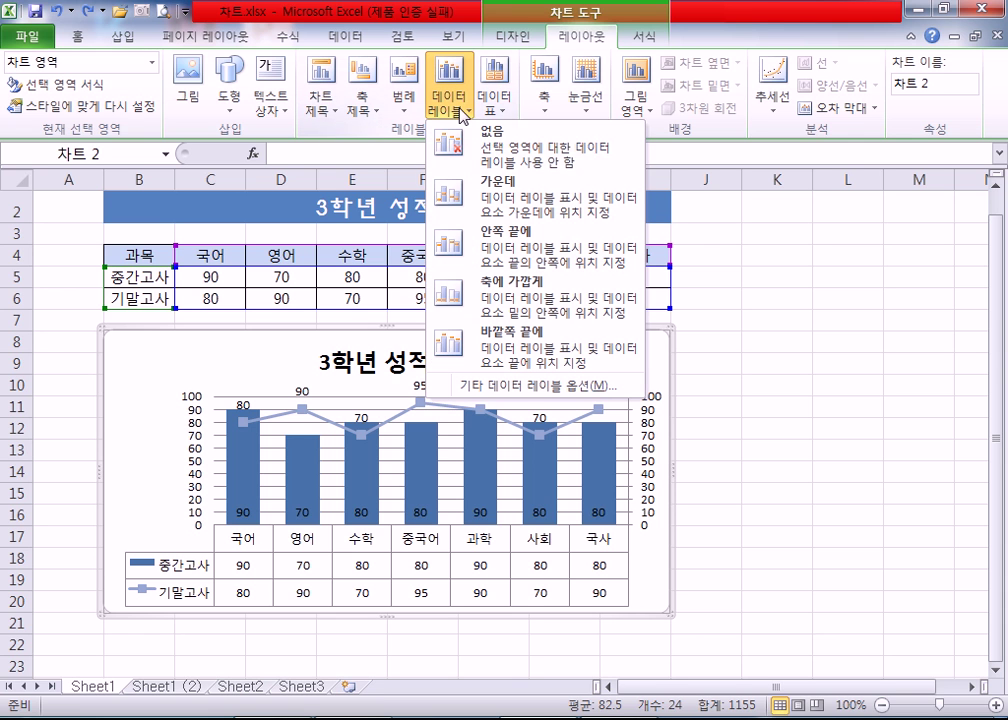
click(484, 150)
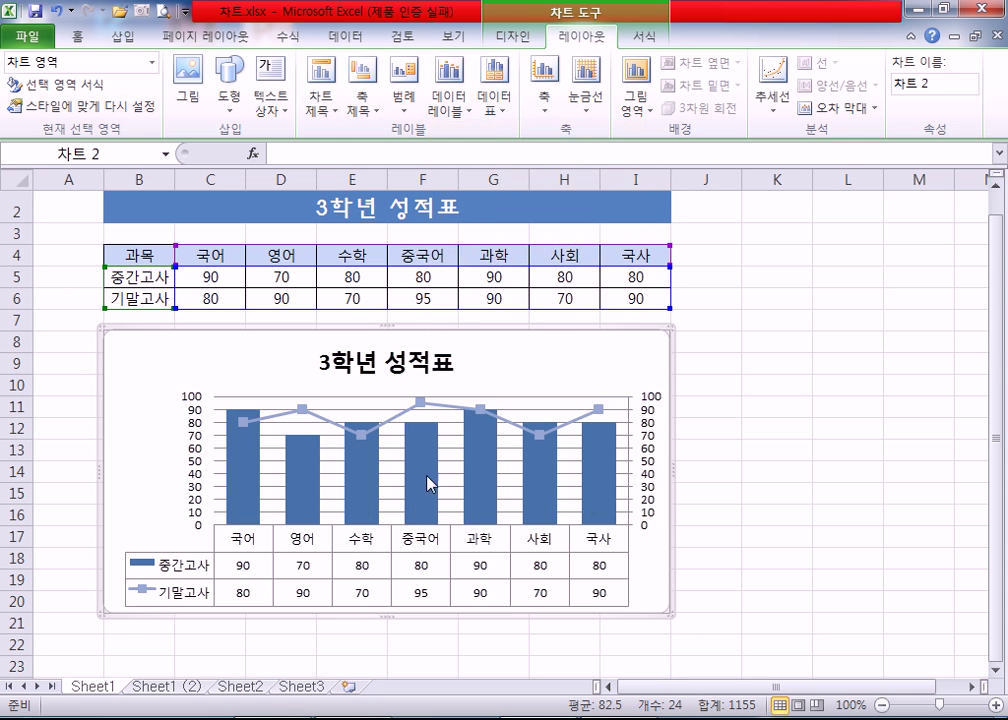
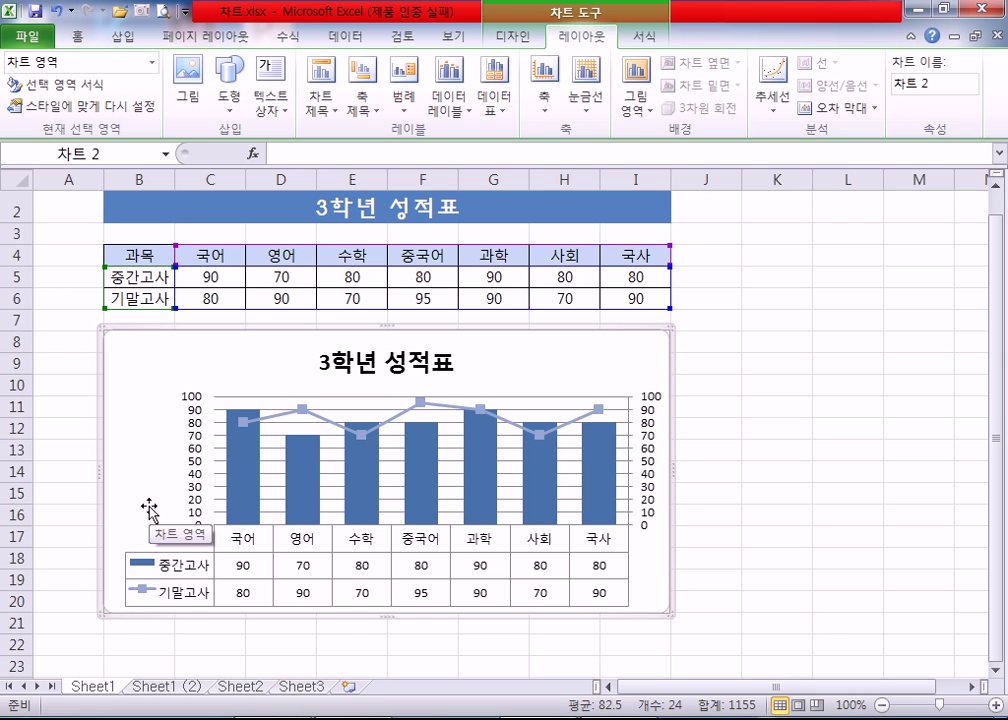
- Compare the score table's 중간고사 and 기말고사 rows with the combination chart and its data table
scroll(148, 510, up, 1)
click(98, 320)
drag(125, 273, 647, 318)
click(635, 390)
scroll(630, 395, down, 2)
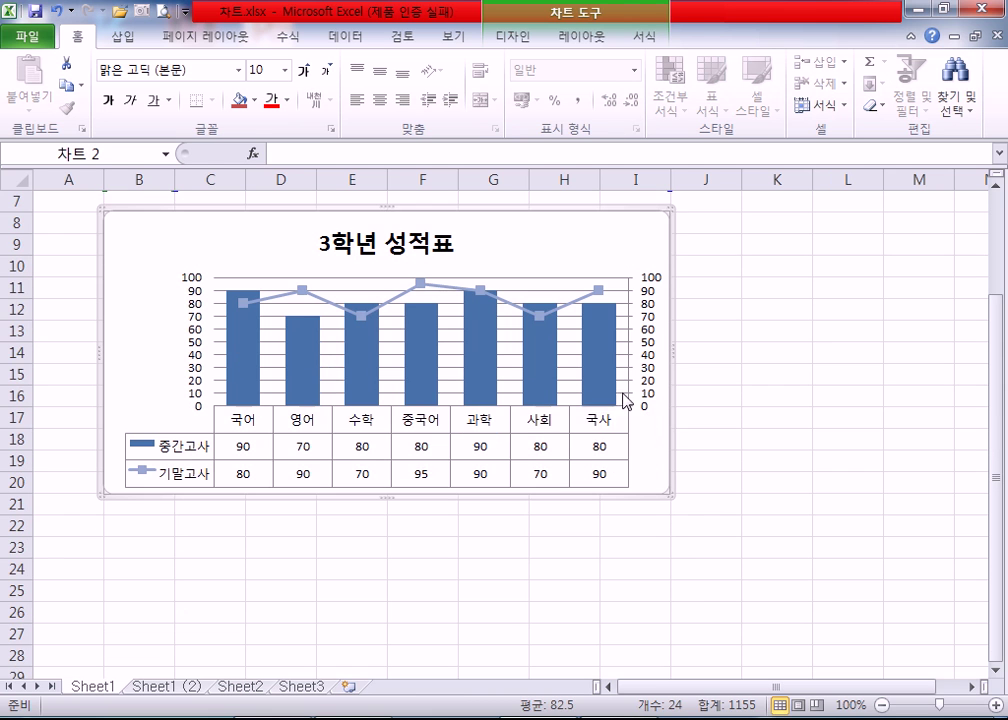
mouse_move(546, 401)
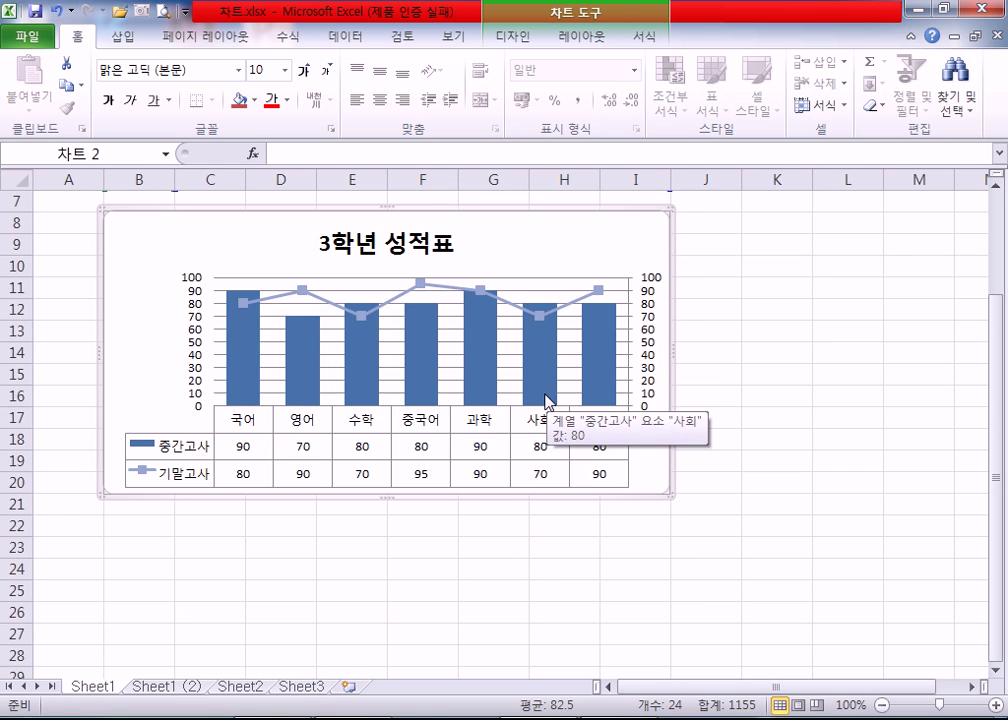
scroll(545, 400, up, 2)
scroll(540, 400, down, 1)
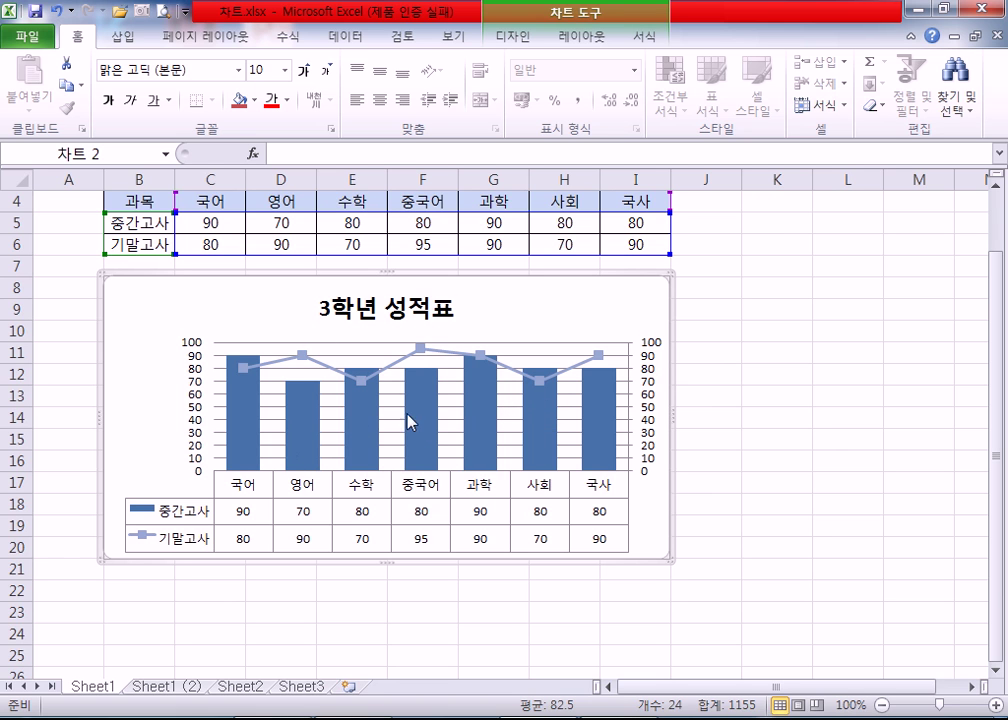
mouse_move(442, 434)
- Change the whole combination chart to the clustered column type under 세로 막대형
click(532, 40)
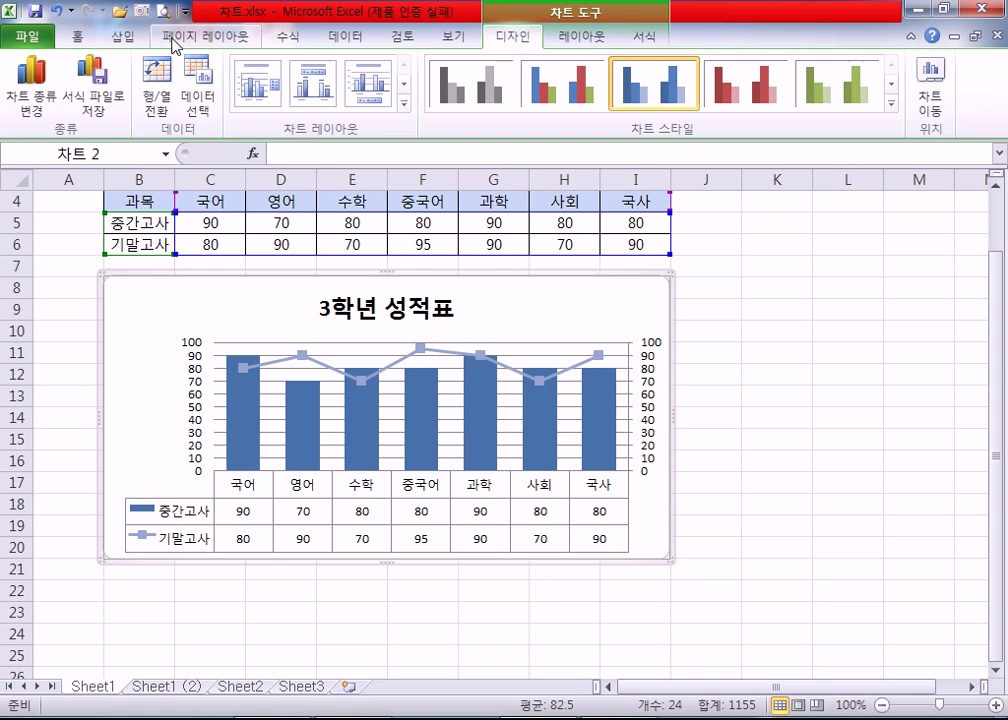
click(30, 80)
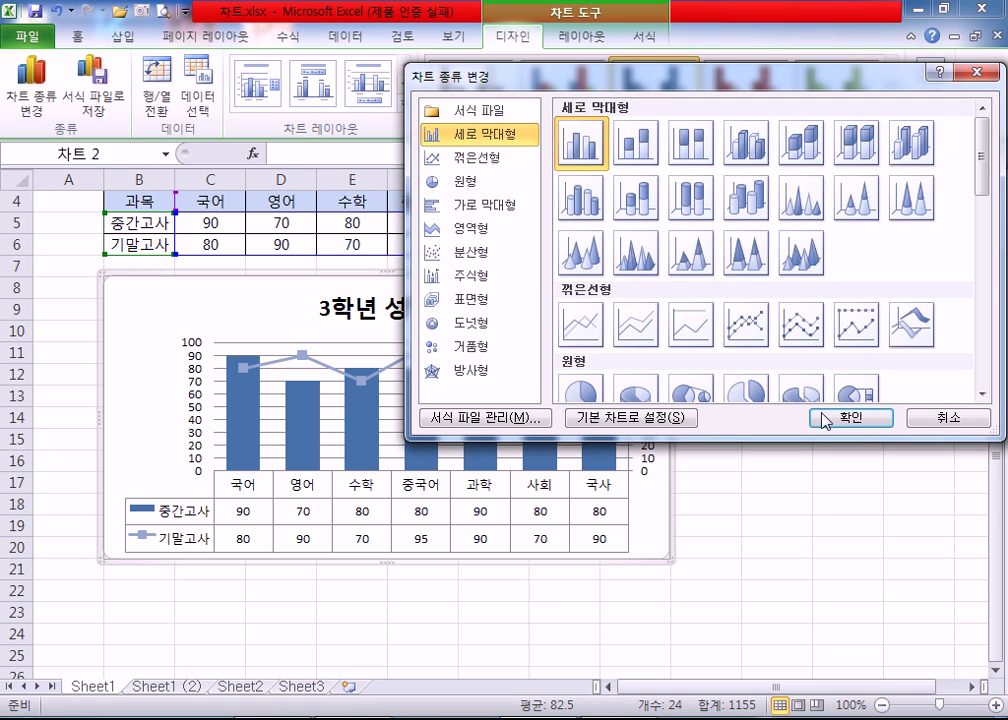
click(851, 418)
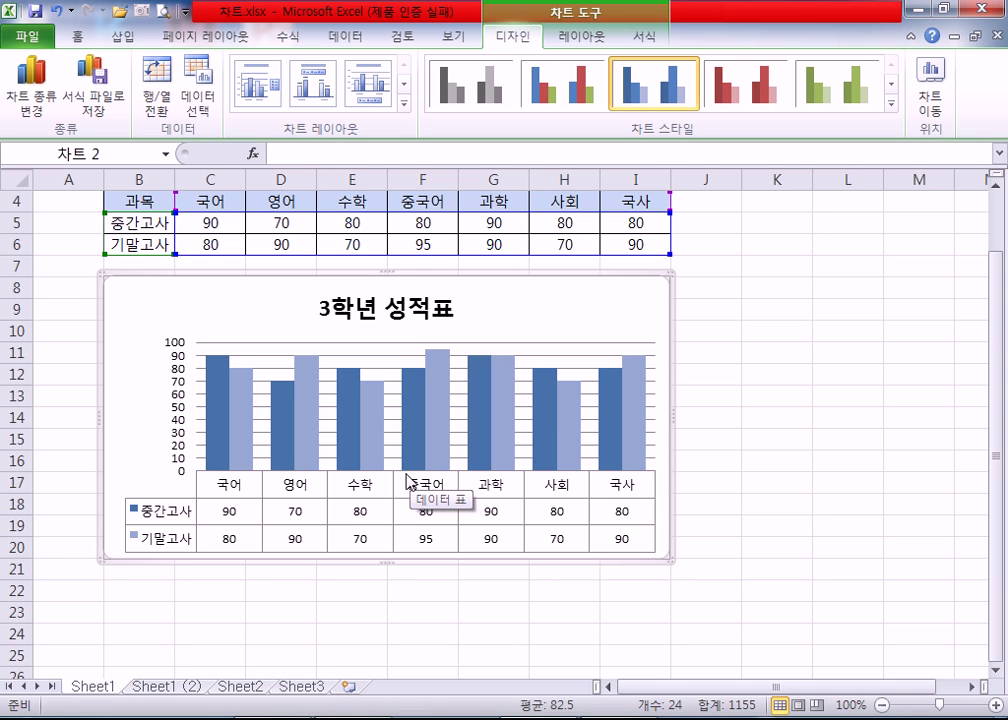
- Try the 3-D cone and the stacked column types from 세로 막대형 on the chart
click(30, 78)
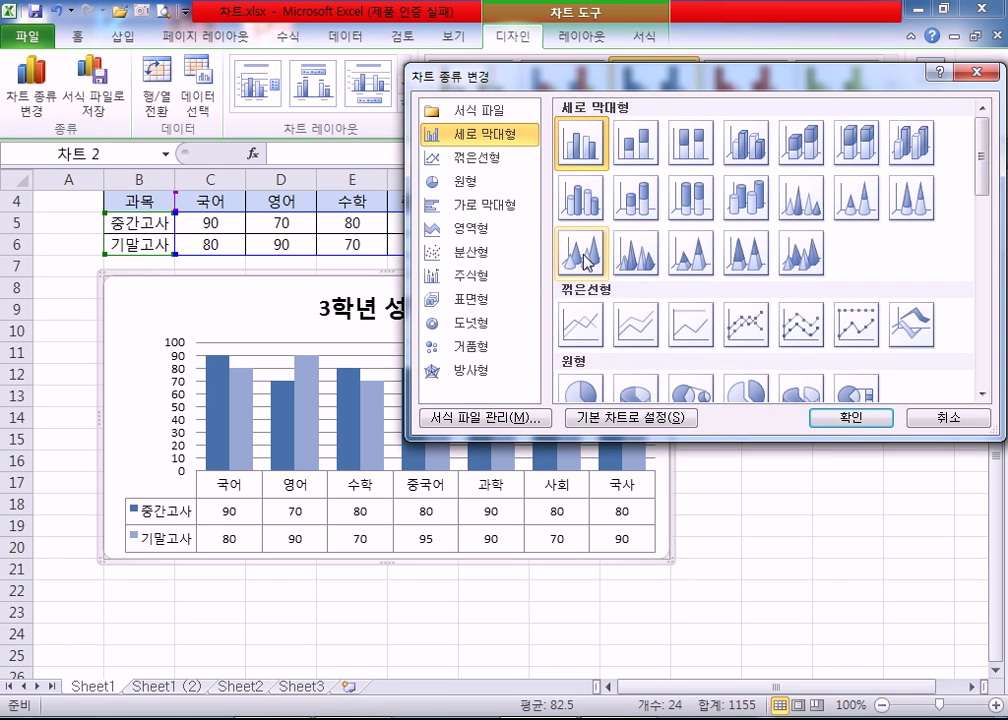
click(582, 250)
click(835, 420)
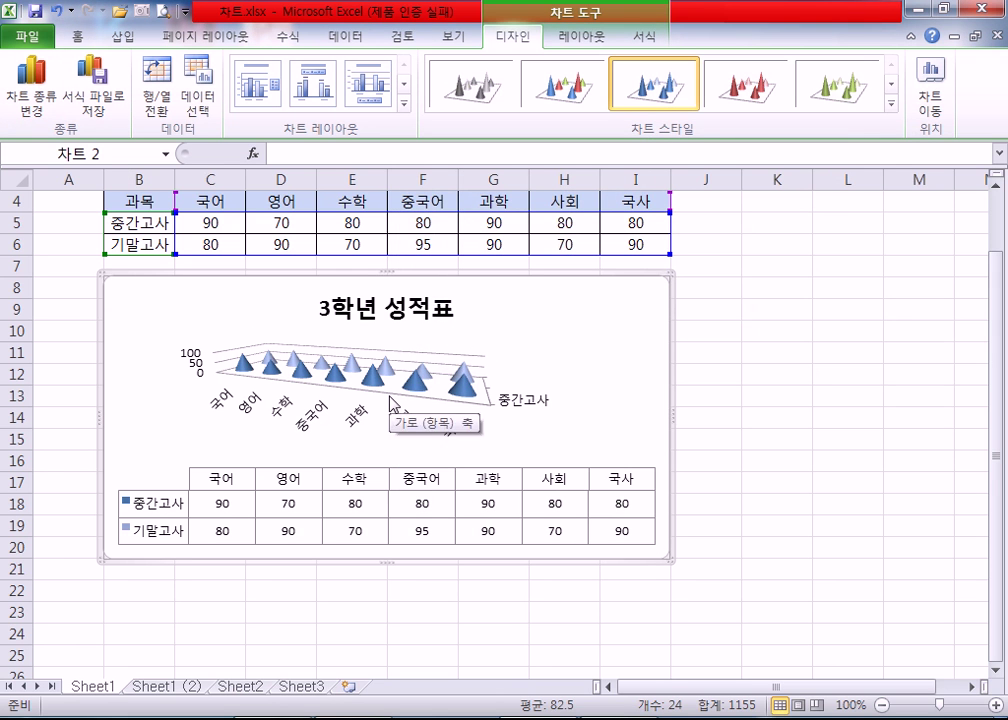
click(31, 85)
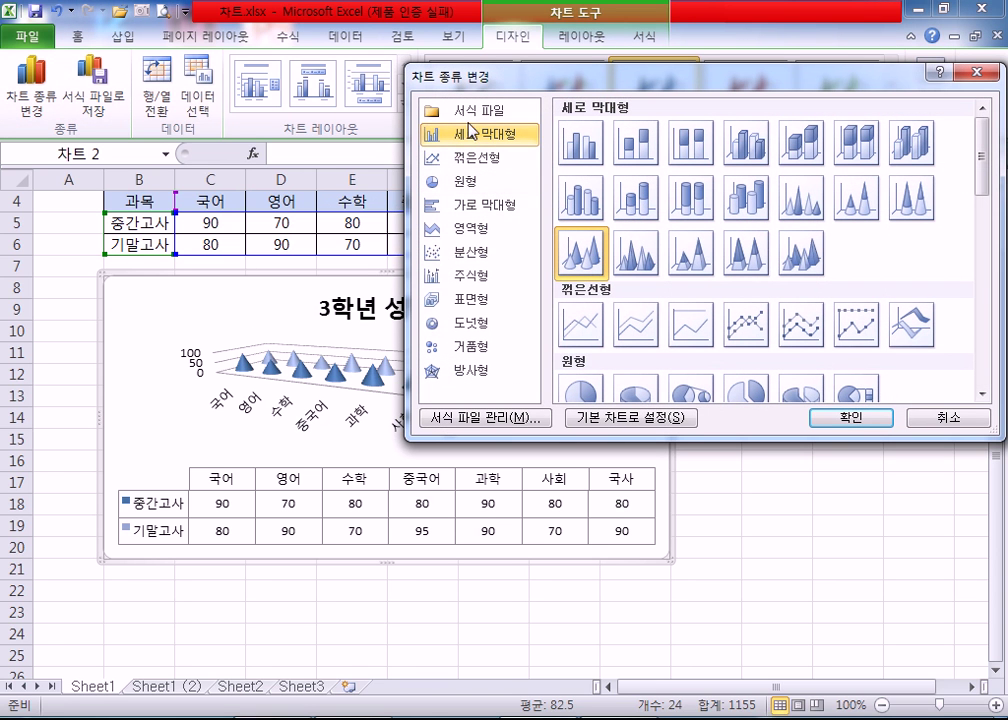
click(637, 142)
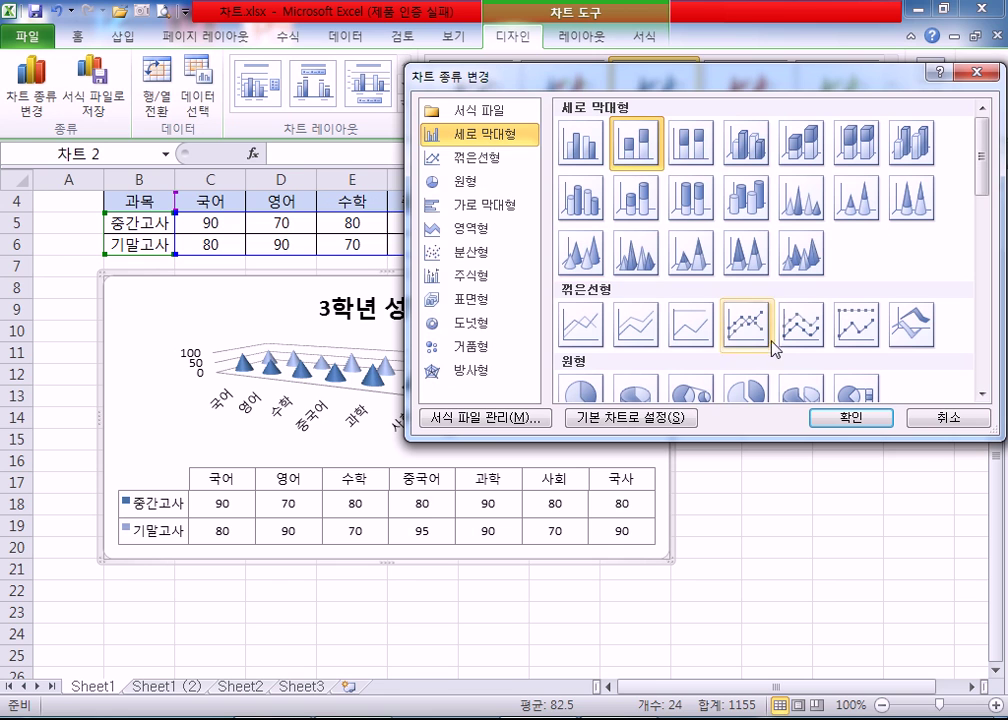
click(833, 416)
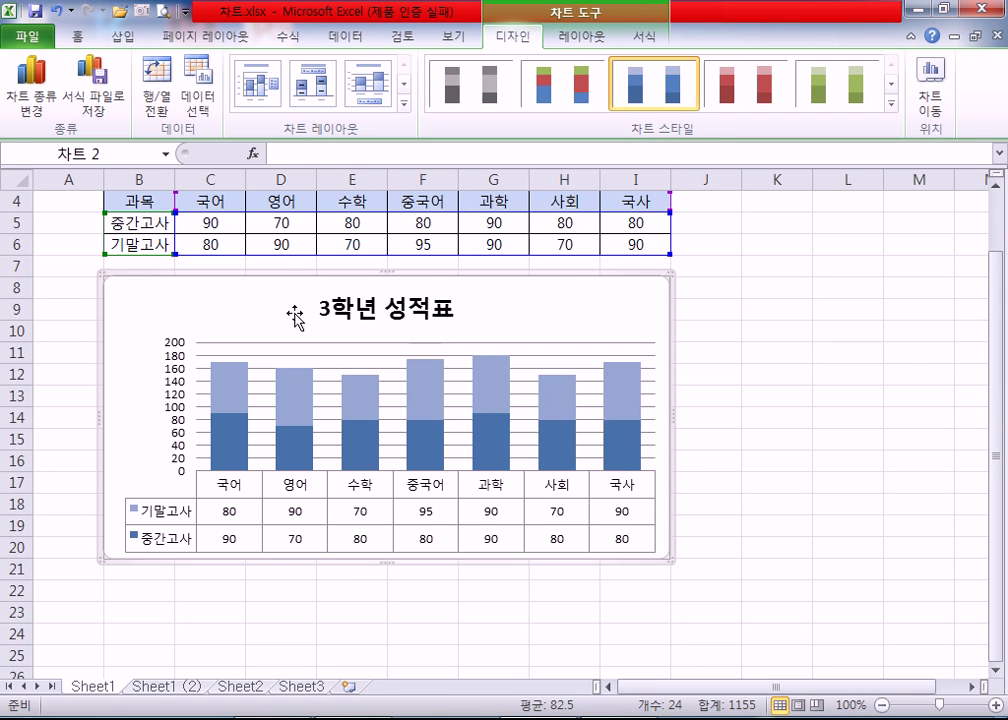
- Switch the stacked chart back to the clustered column type
click(33, 88)
click(580, 142)
click(845, 420)
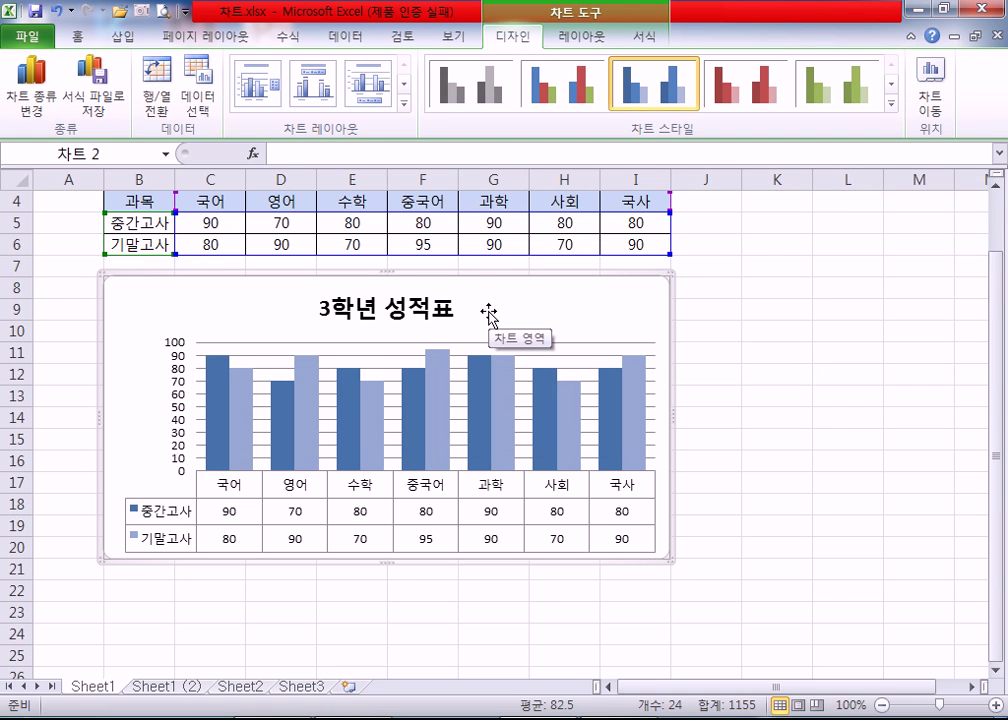